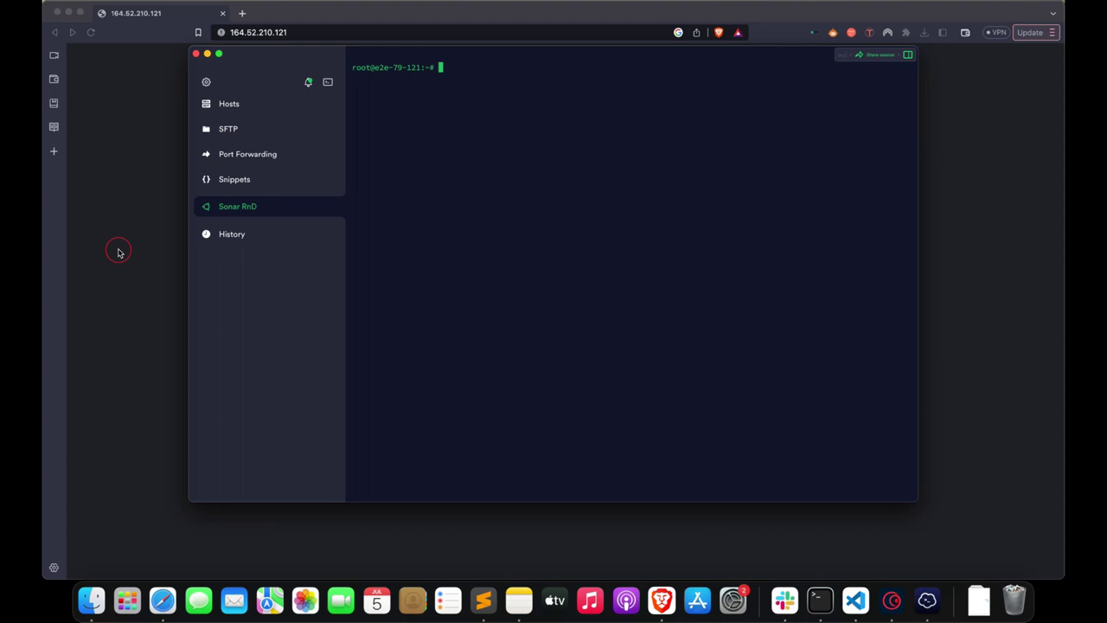
# - Load SonarQube at 164.52.210.121:9000, showing its 'SonarQube is starting' page
pyautogui.click(344, 29)
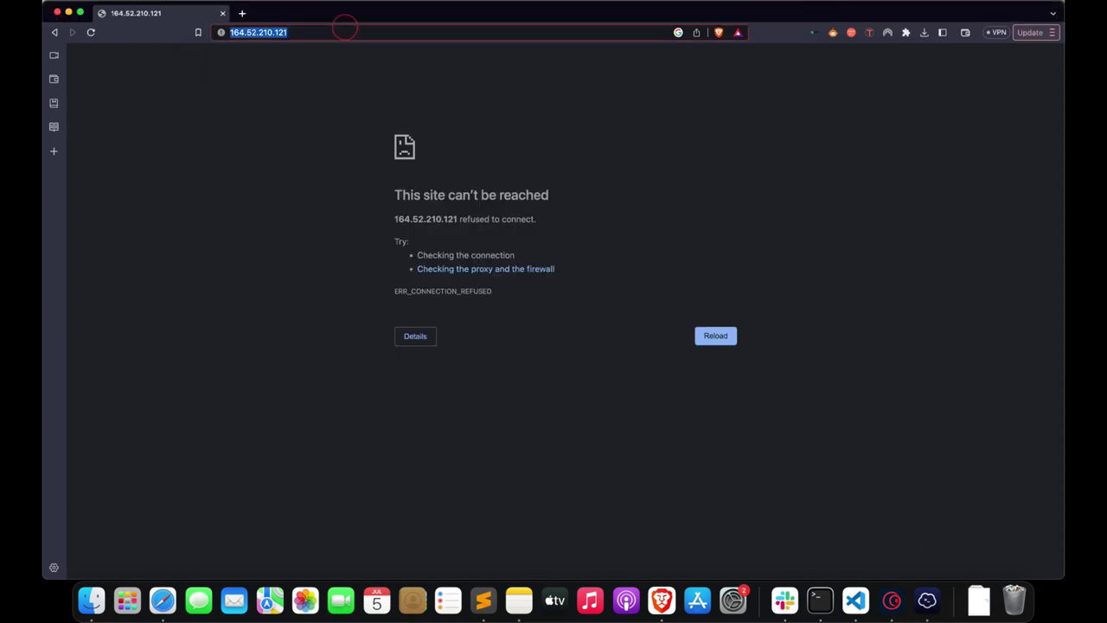
pyautogui.press('Right')
pyautogui.write(':9000')
pyautogui.press('Return')
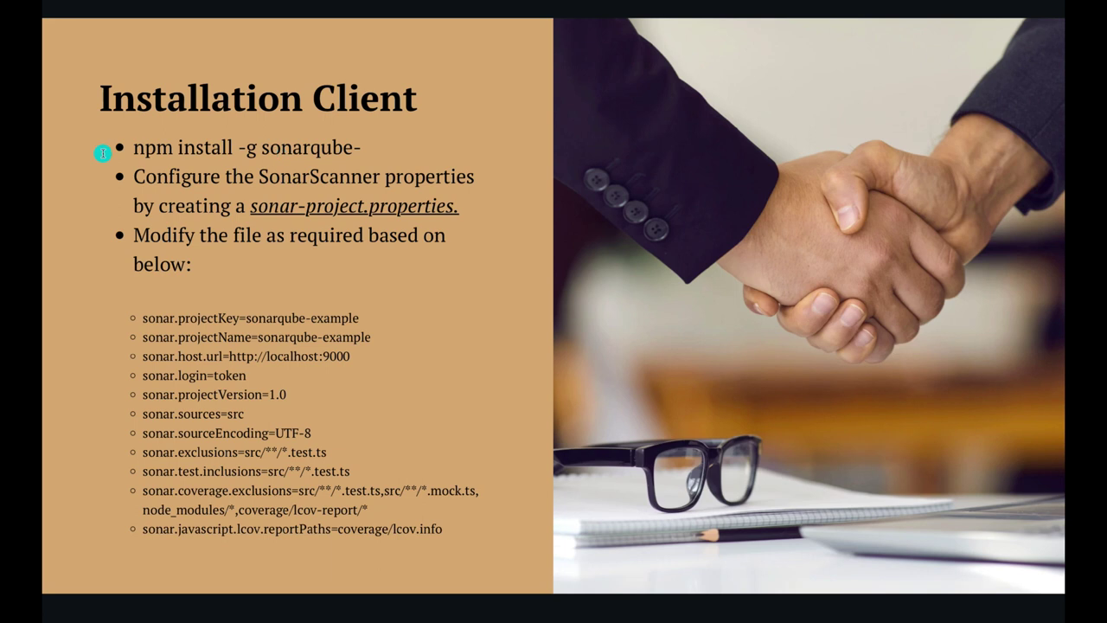
pyautogui.press('Right')
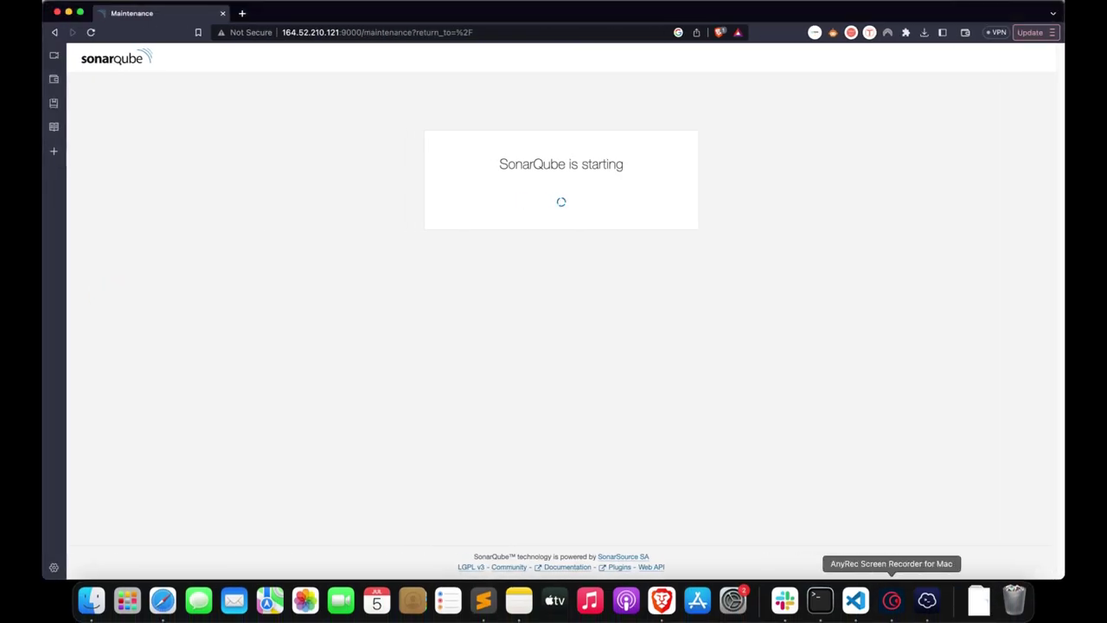
# - Follow the sonarqube container logs with docker logs -f sonarqube until SonarQube is operational
pyautogui.click(926, 599)
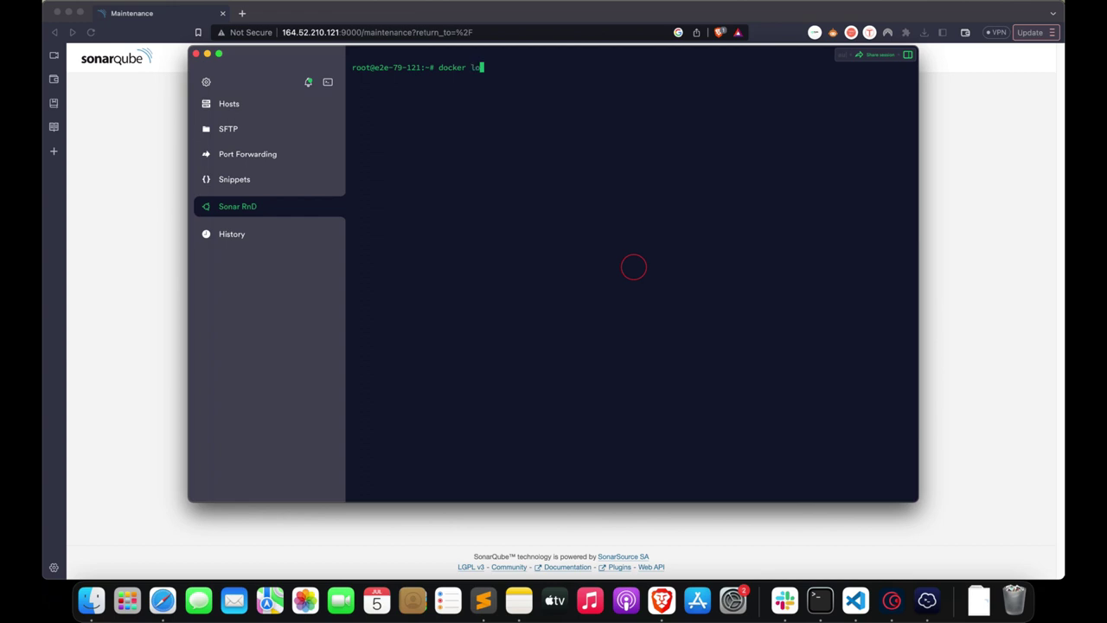
pyautogui.write('qube')
pyautogui.press('Return')
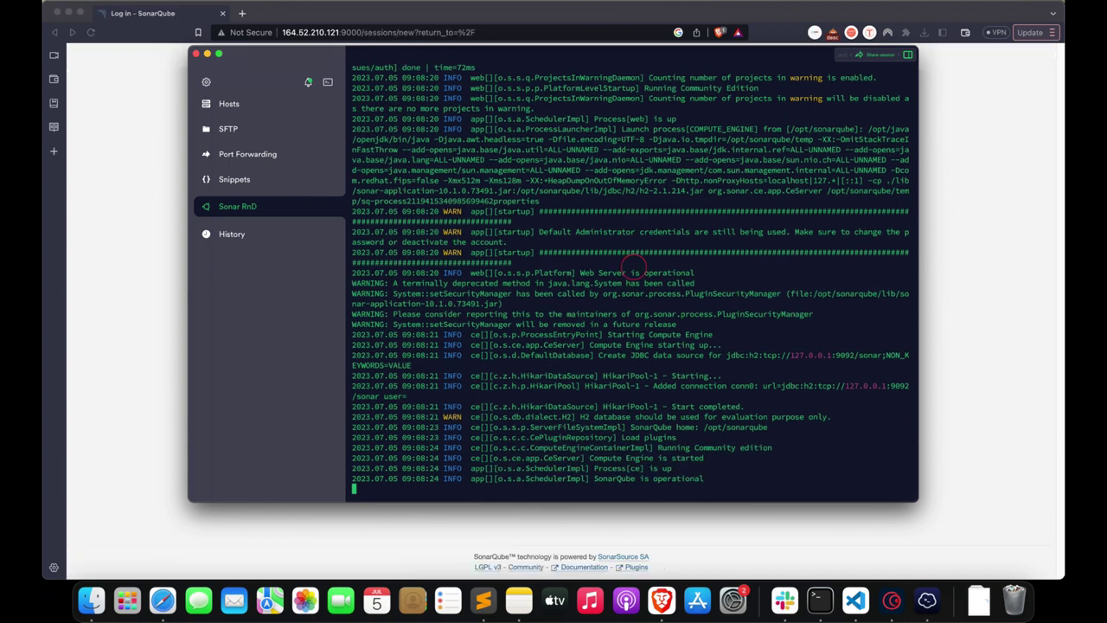
# - Stop the log follow and log in to SonarQube with the default administrator credentials
pyautogui.hotkey('ctrl', 'c')
pyautogui.press('super+Tab')
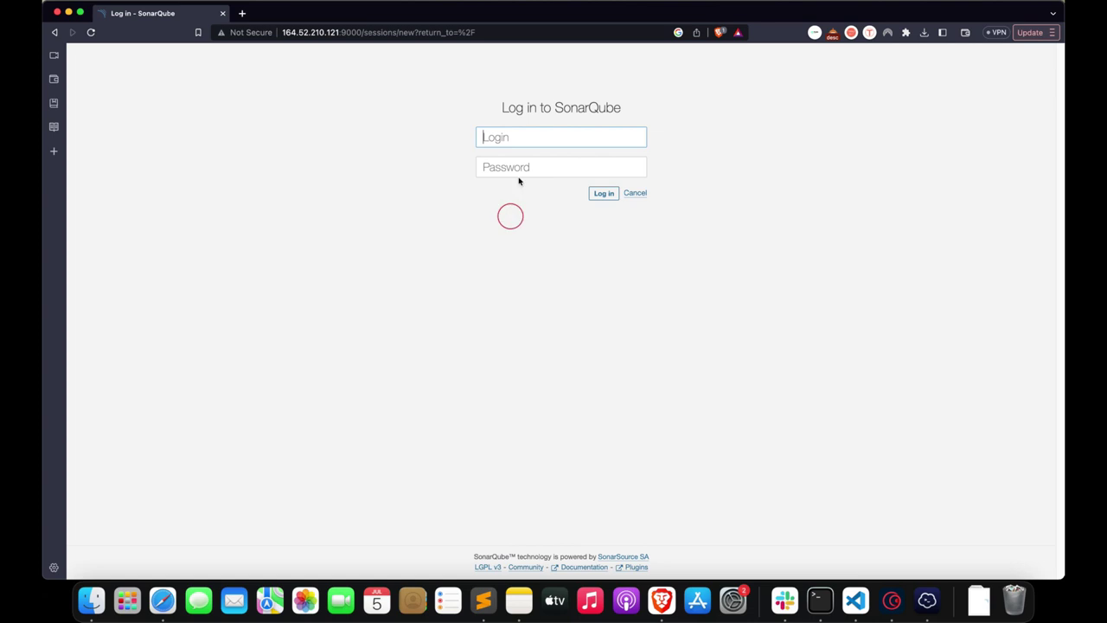
pyautogui.click(525, 130)
pyautogui.write('admin')
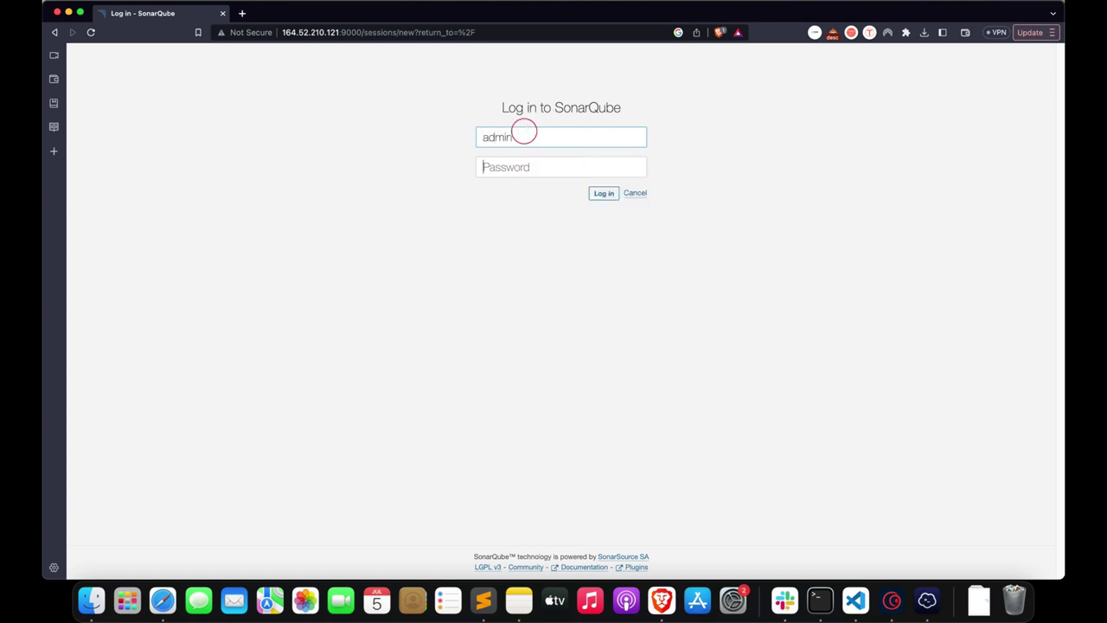
pyautogui.press('Tab')
pyautogui.write('admin')
pyautogui.press('Return')
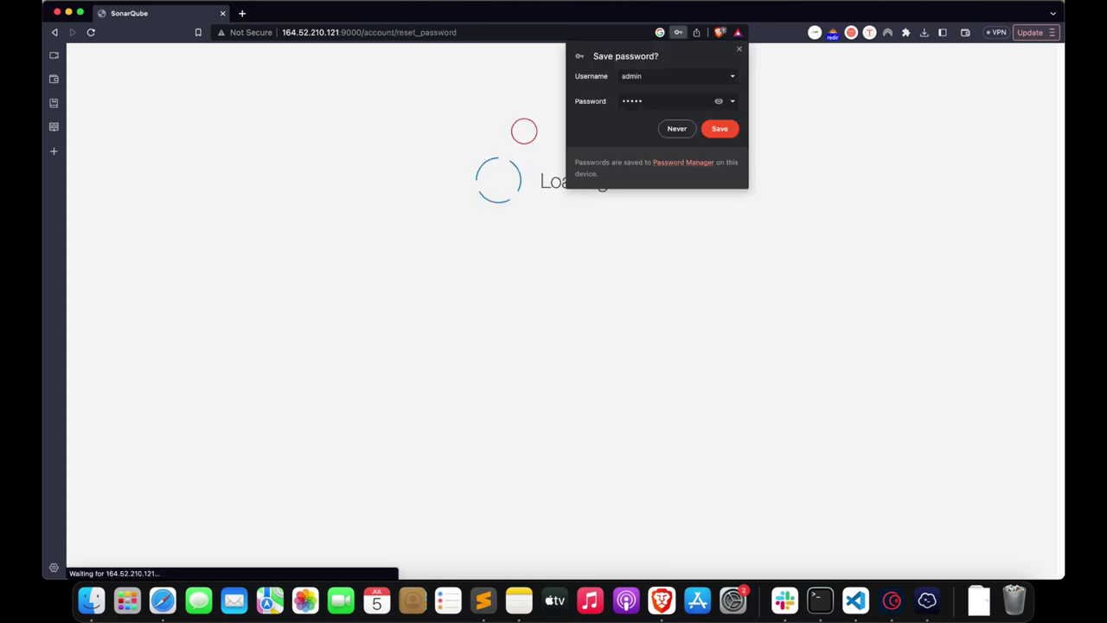
# - Replace the default administrator password with a new one
pyautogui.click(737, 45)
pyautogui.click(551, 251)
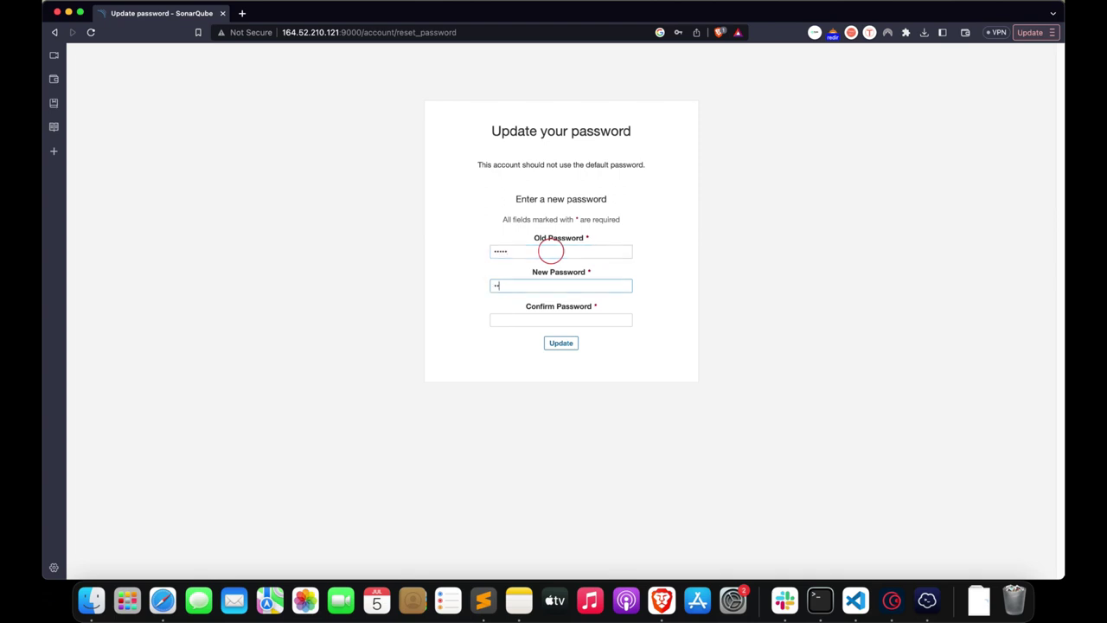
pyautogui.write('•')
pyautogui.press('Tab')
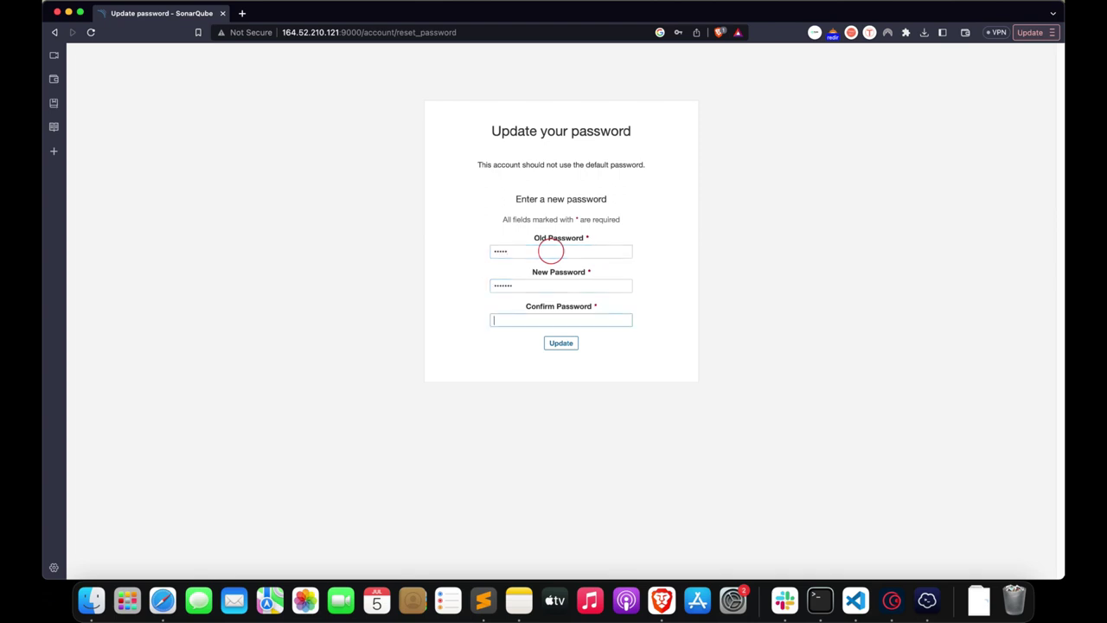
pyautogui.press('Return')
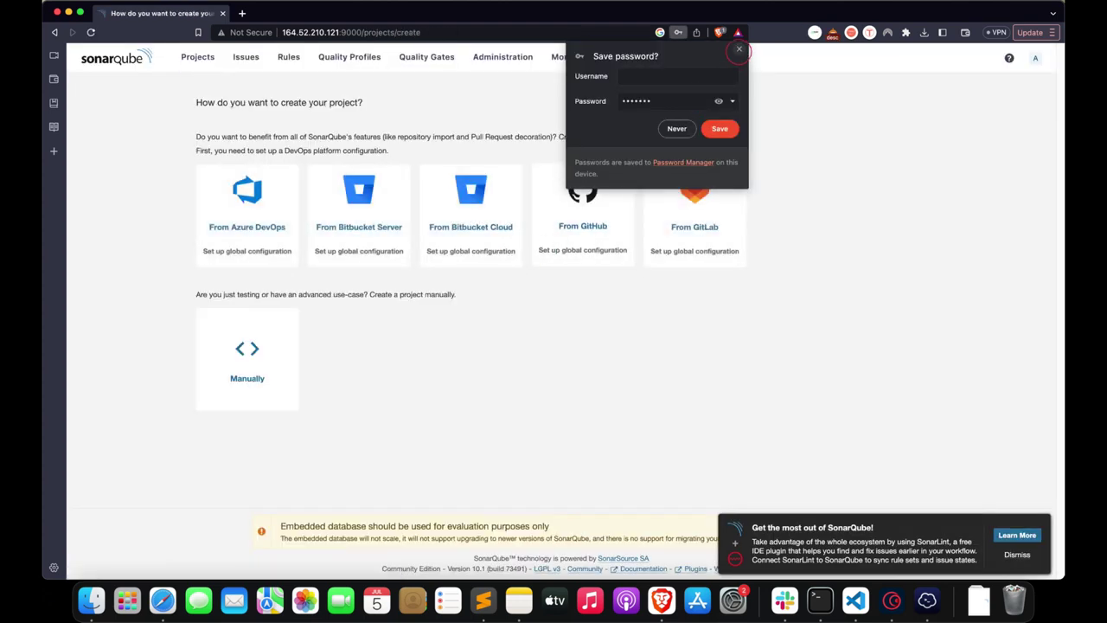
# - Close the save-password bubble and dismiss the SonarLint promotion, then return to the Installation on Server slide
pyautogui.click(738, 49)
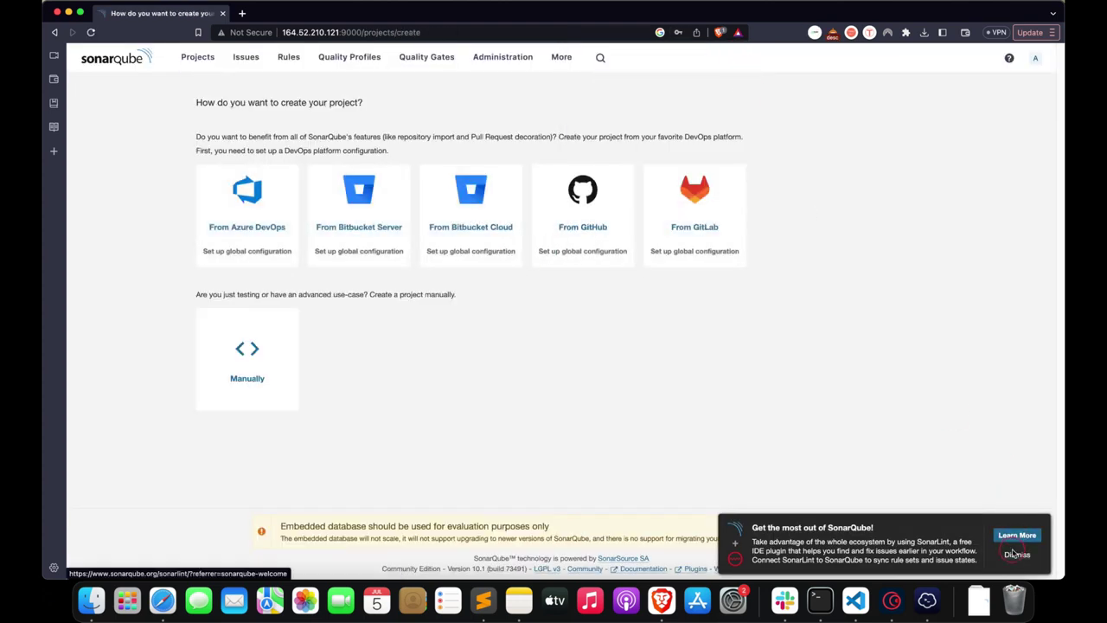
pyautogui.click(1017, 555)
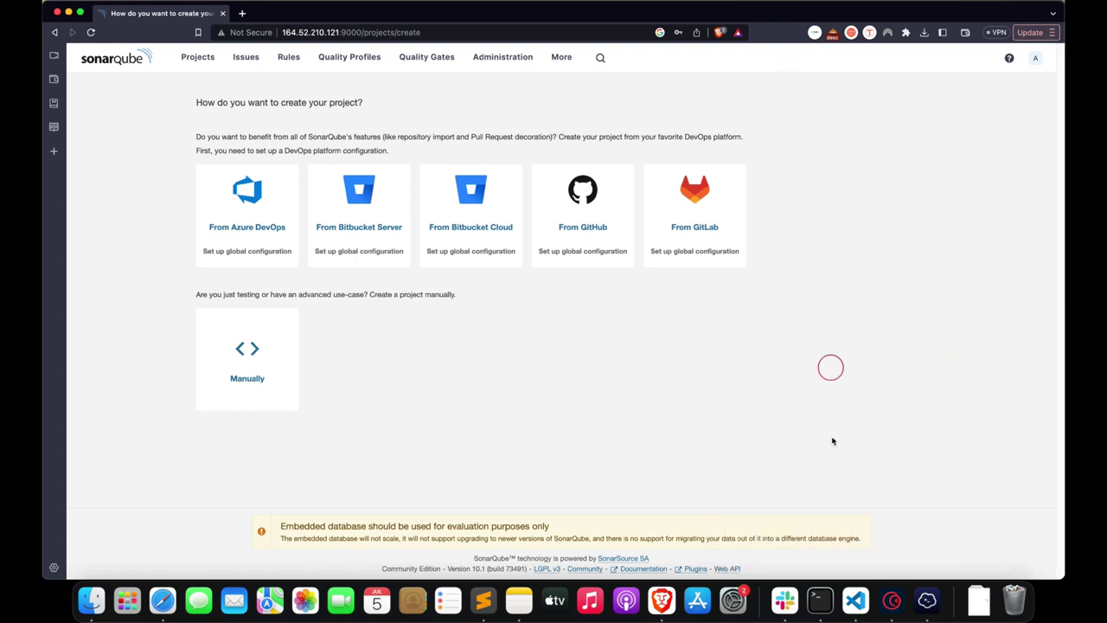
pyautogui.click(892, 600)
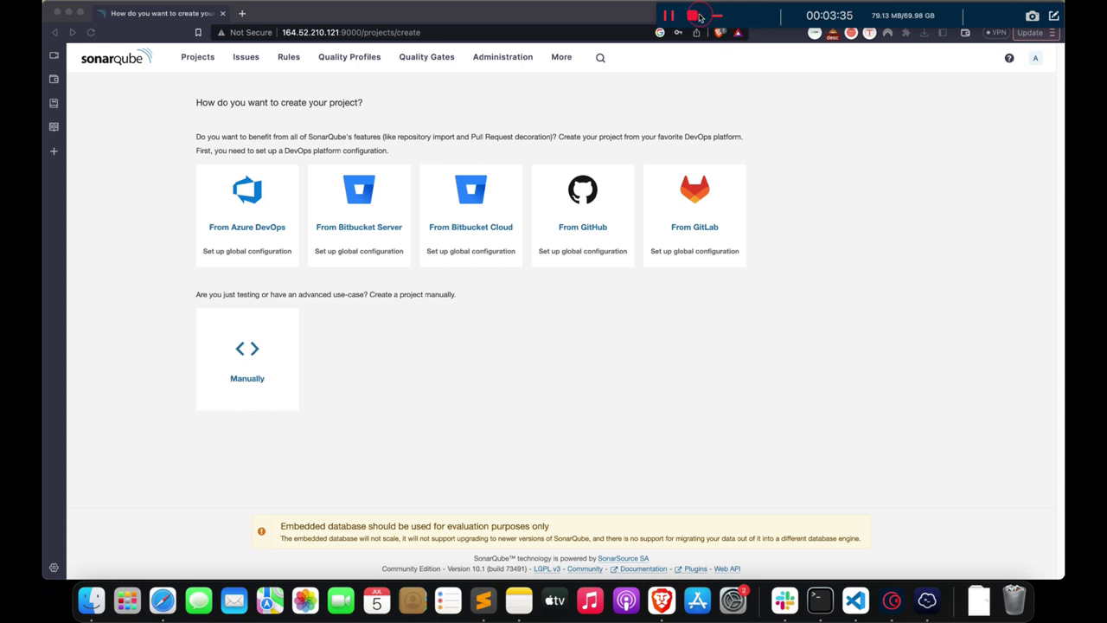
pyautogui.click(634, 341)
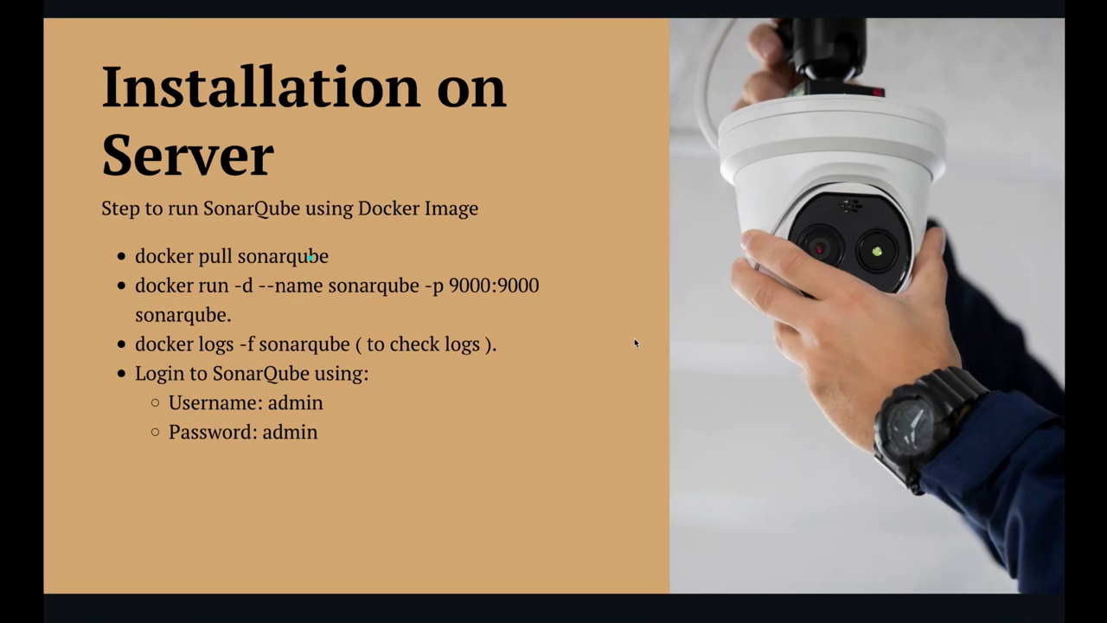
# - Advance the presentation to the Installation Client slide
pyautogui.click(354, 319)
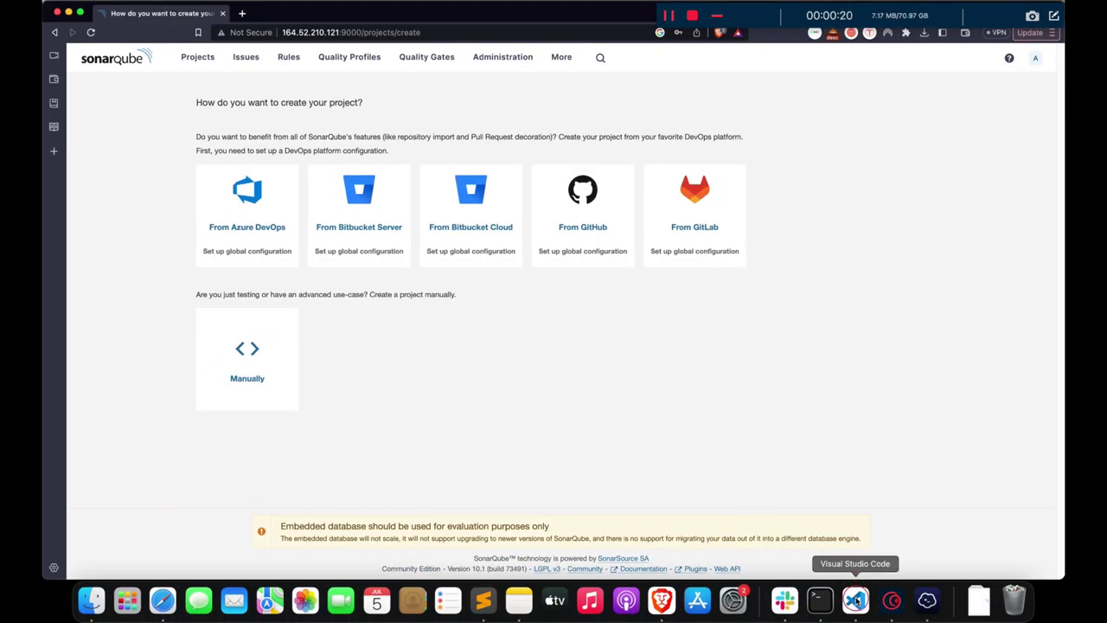
pyautogui.click(857, 599)
# - Clear the VS Code terminal and run npm install sonarqube -g
pyautogui.click(800, 489)
pyautogui.press('super+k')
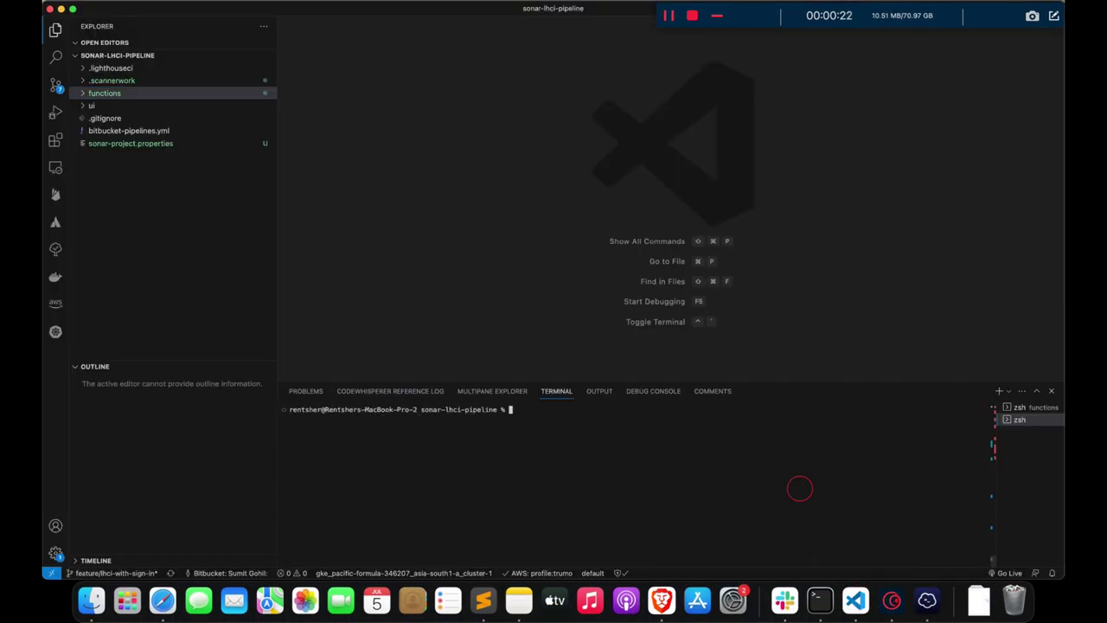
pyautogui.write('npm')
pyautogui.press('BackSpace')
pyautogui.write('install sonarqube -g')
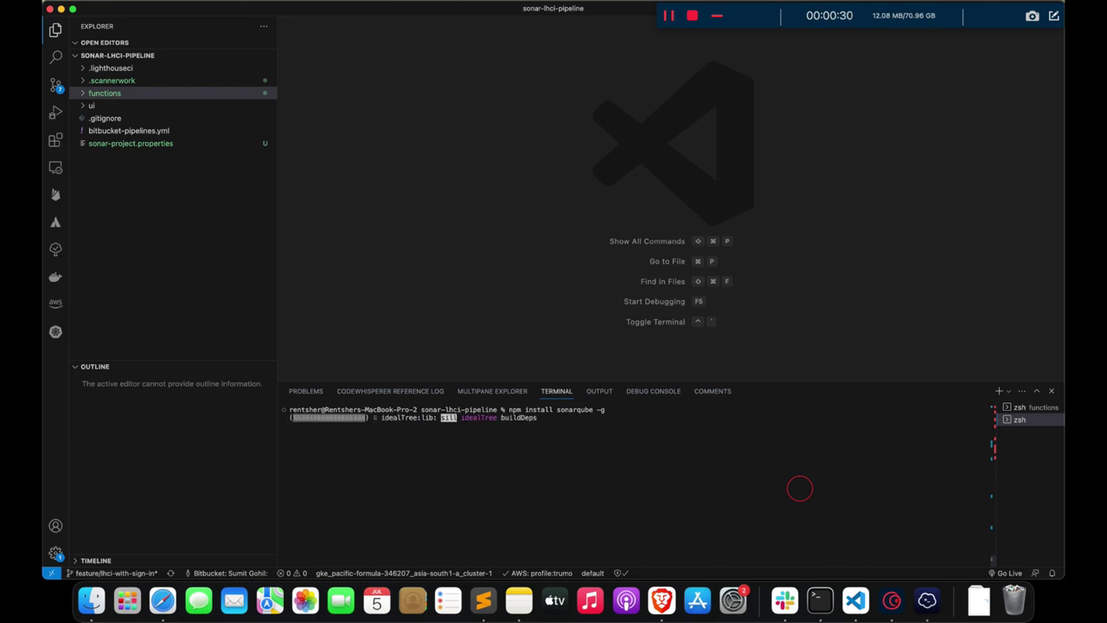
pyautogui.hotkey('ctrl', 'Right')
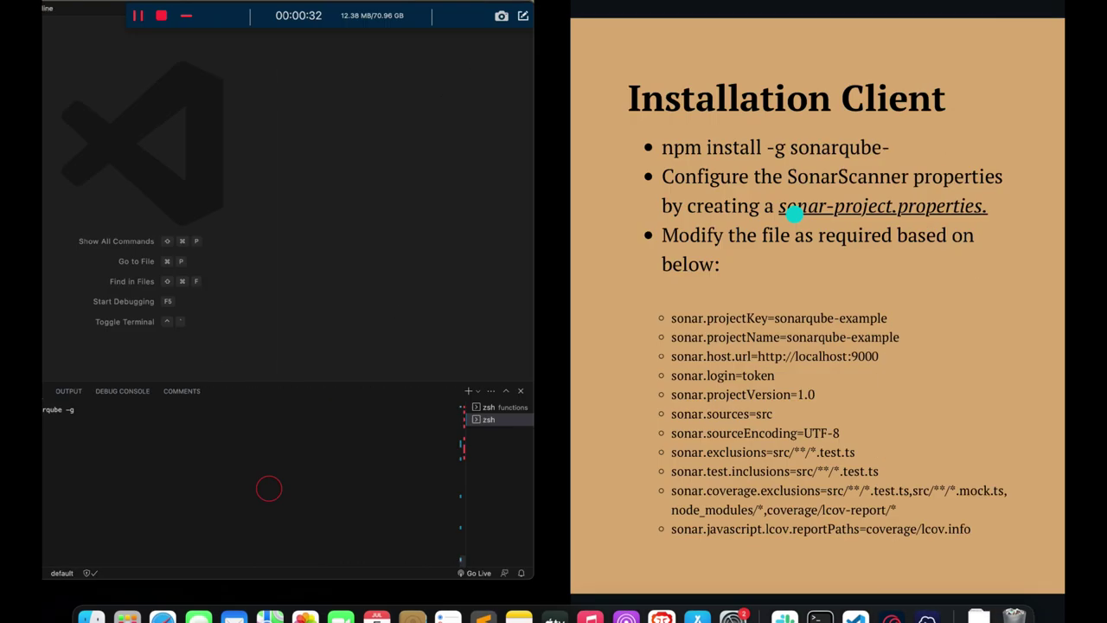
pyautogui.click(619, 437)
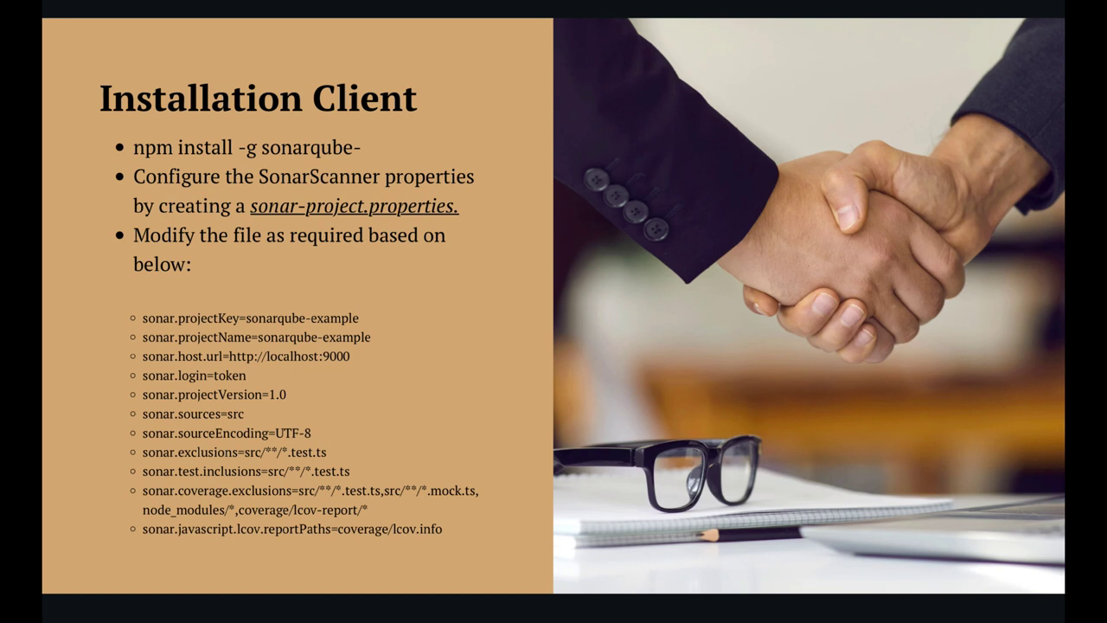
pyautogui.click(103, 358)
# - Open sonar-project.properties in VS Code and scroll through it
pyautogui.press('super+Tab')
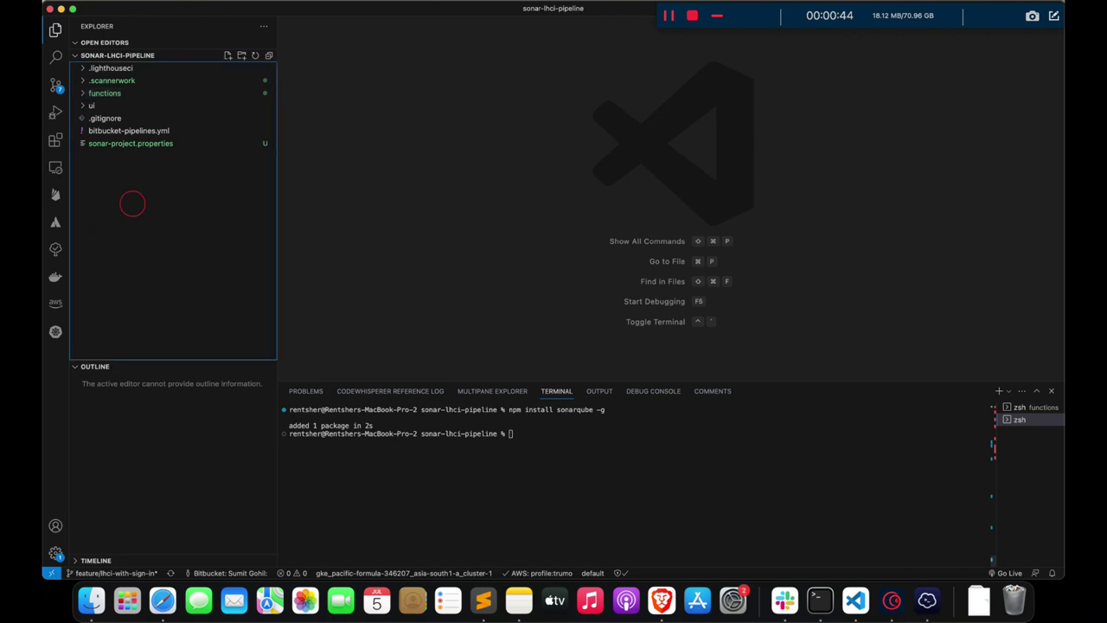
pyautogui.click(130, 144)
pyautogui.click(429, 169)
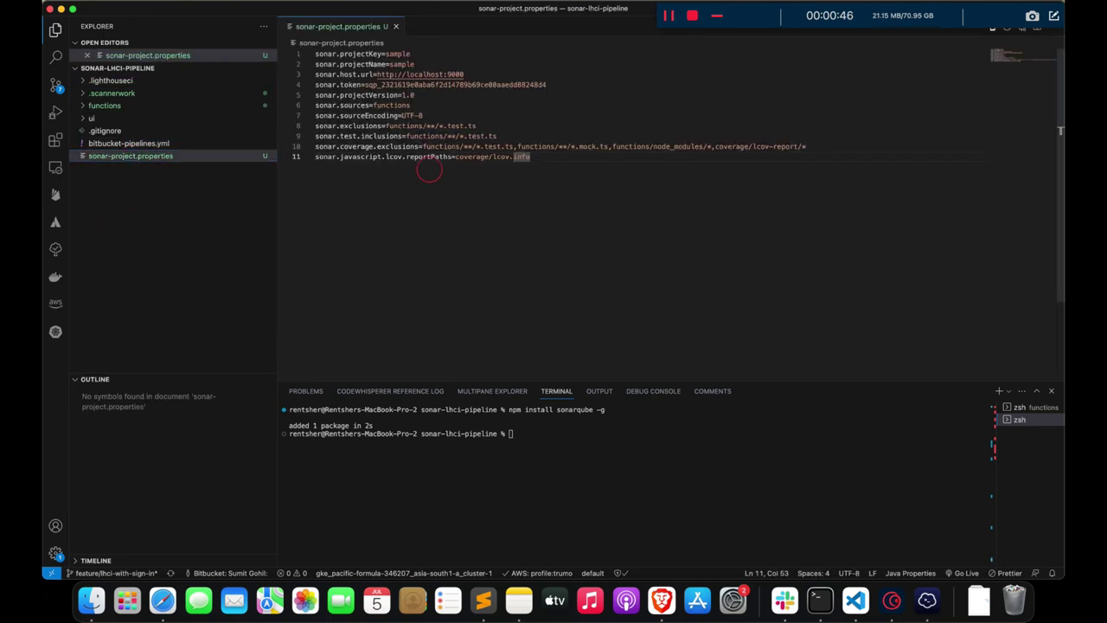
pyautogui.scroll(-2, 420, 170)
pyautogui.scroll(2, 416, 176)
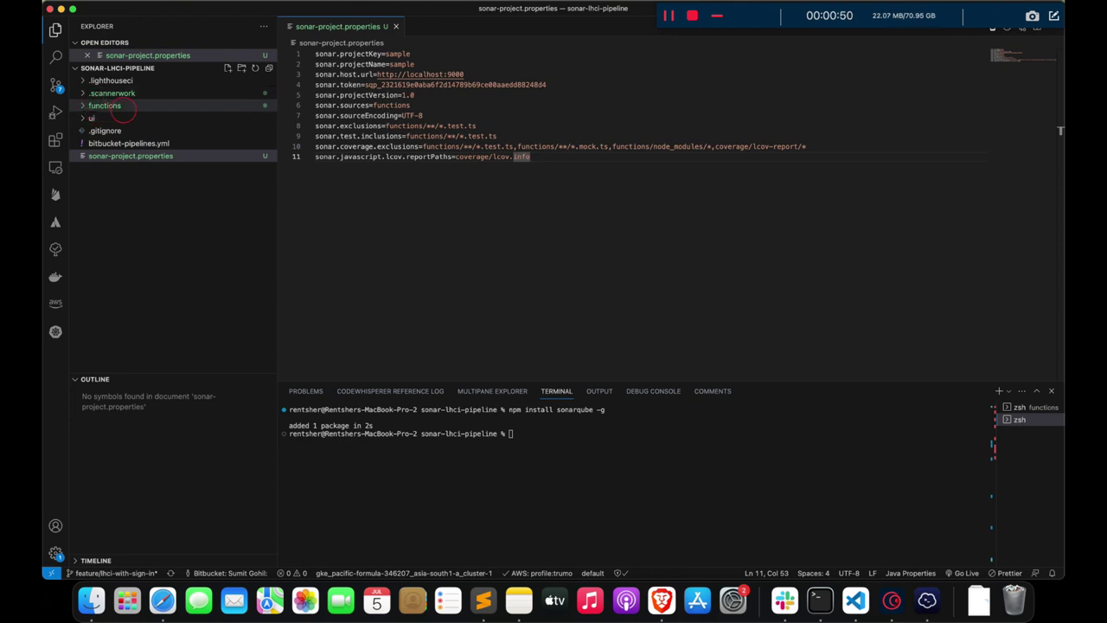
# - Browse the functions and test index.js files in the Explorer
pyautogui.click(109, 109)
pyautogui.click(109, 106)
pyautogui.click(109, 106)
pyautogui.click(114, 143)
pyautogui.click(447, 208)
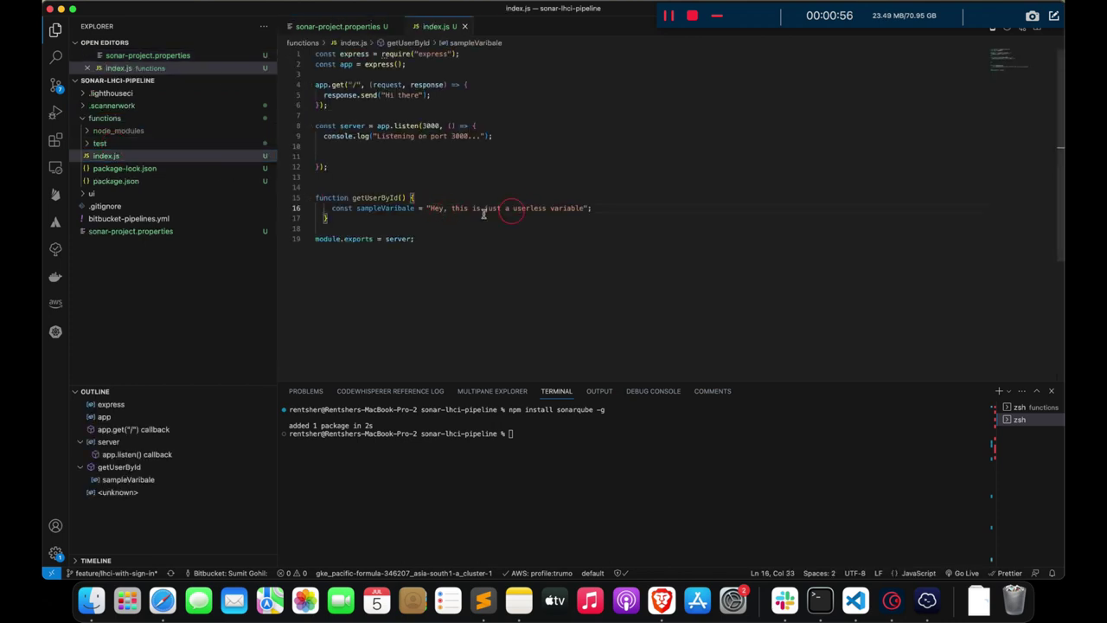
pyautogui.click(575, 176)
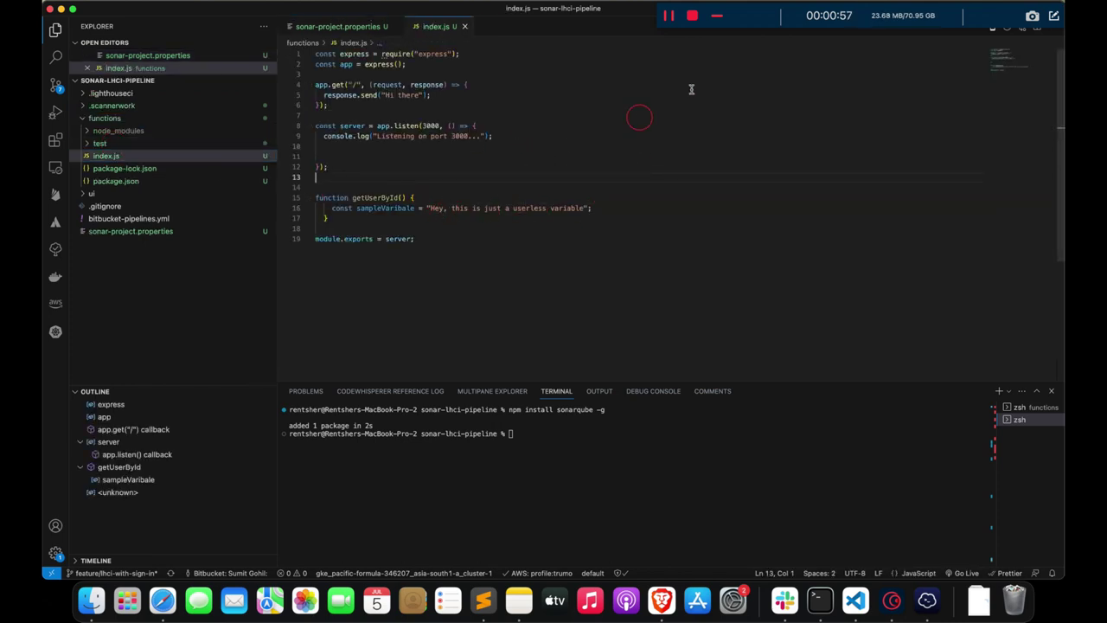
pyautogui.click(682, 145)
pyautogui.click(117, 155)
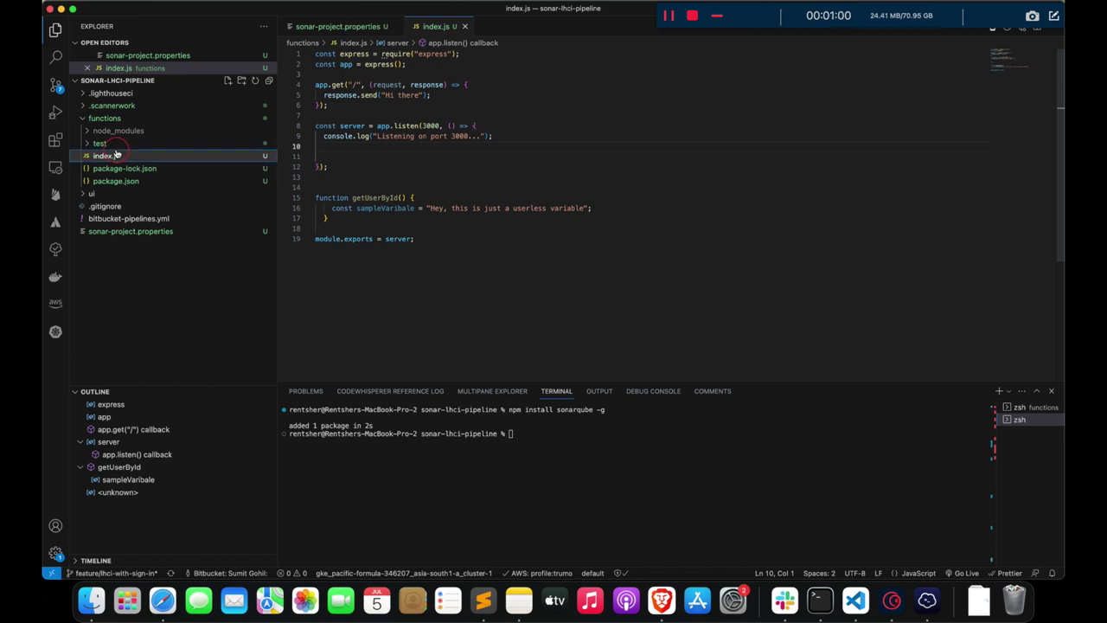
pyautogui.click(114, 144)
pyautogui.click(130, 157)
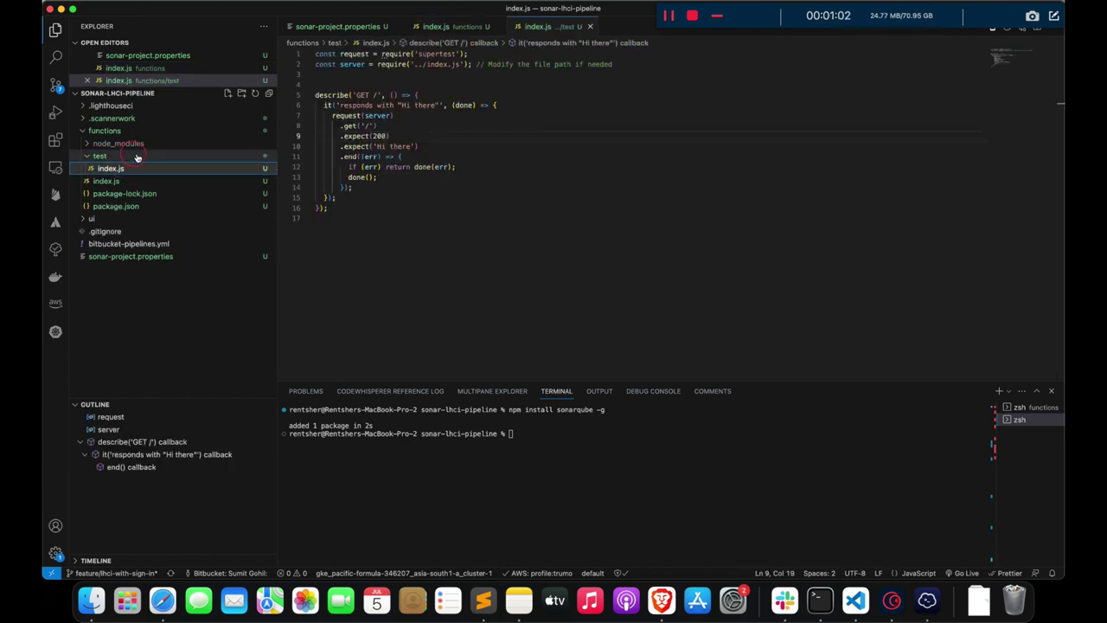
pyautogui.click(91, 155)
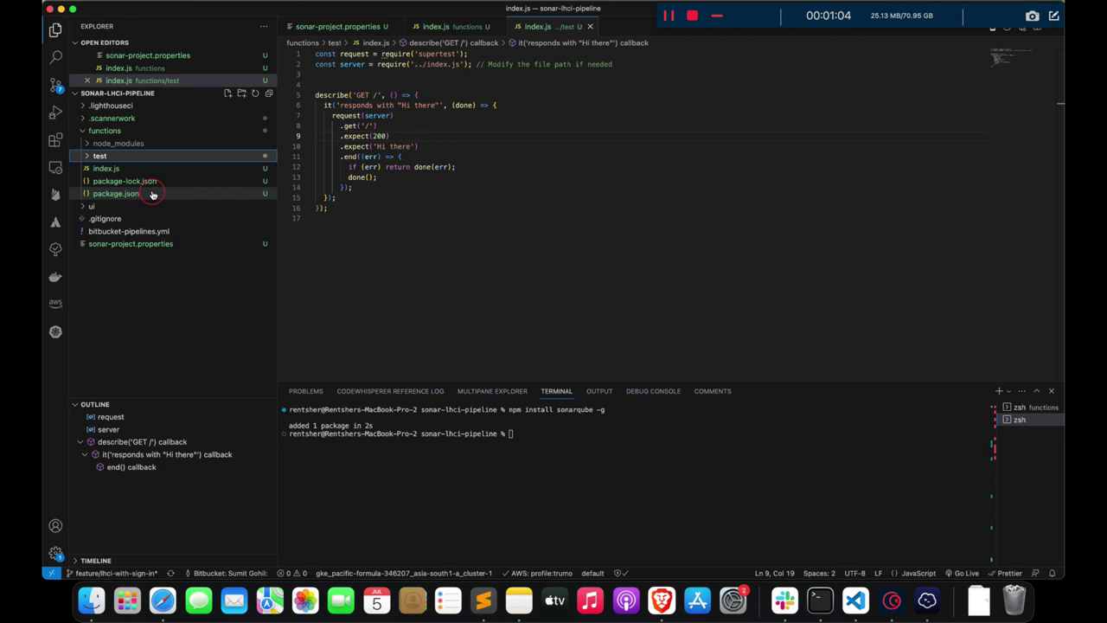
pyautogui.click(130, 168)
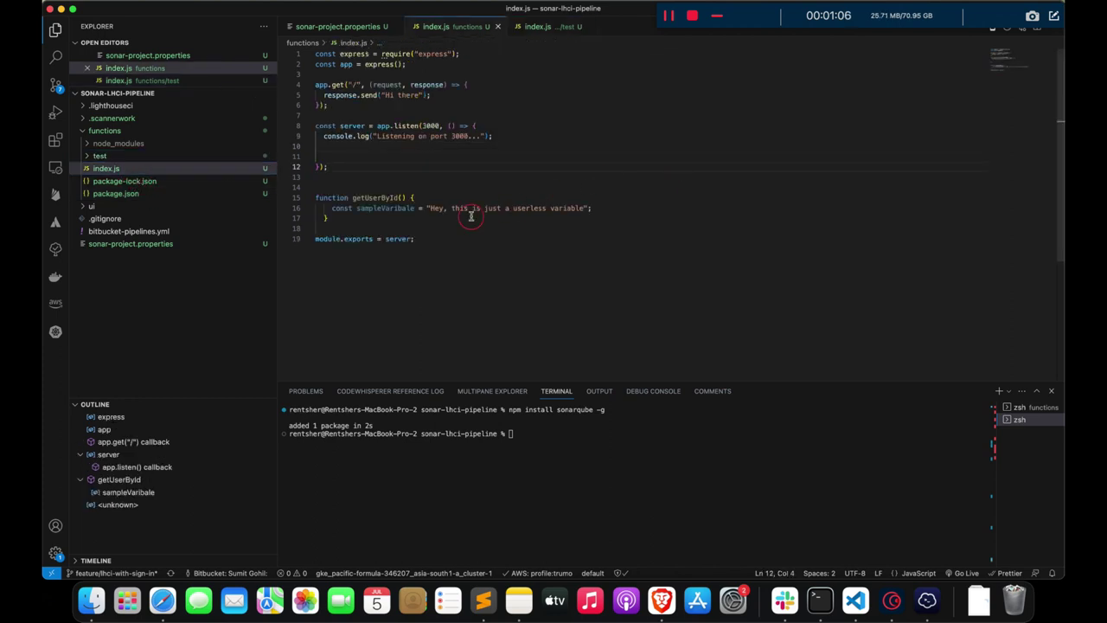
# - Inspect the unused sampleVaribale declaration on line 16 of functions index.js
pyautogui.moveTo(337, 210); pyautogui.dragTo(593, 210)
pyautogui.click(610, 211)
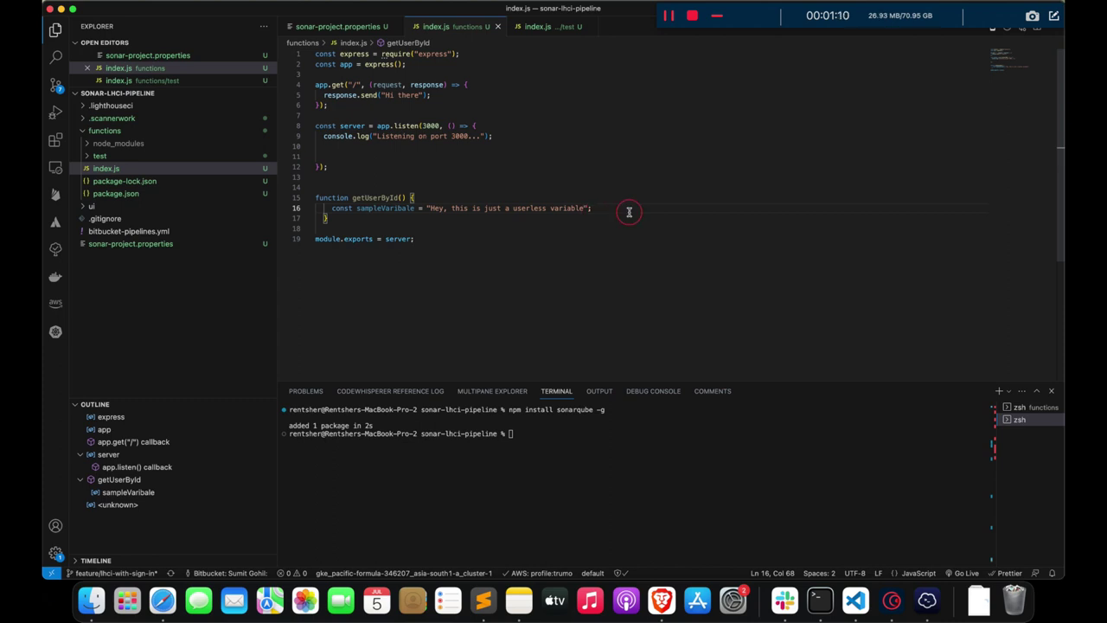
pyautogui.hotkey('shift', 'alt', 'Left')
pyautogui.hotkey('shift', 'alt', 'Left')
pyautogui.hotkey('shift', 'alt', 'Left')
pyautogui.hotkey('shift', 'alt', 'Left')
pyautogui.hotkey('shift', 'alt', 'Left')
pyautogui.hotkey('shift', 'alt', 'Left')
pyautogui.hotkey('shift', 'alt', 'Left')
pyautogui.hotkey('shift', 'alt', 'Left')
pyautogui.hotkey('shift', 'alt', 'Left')
pyautogui.hotkey('shift', 'alt', 'Left')
pyautogui.hotkey('shift', 'alt', 'Left')
pyautogui.hotkey('shift', 'alt', 'Left')
pyautogui.hotkey('shift', 'alt', 'Left')
pyautogui.click(643, 215)
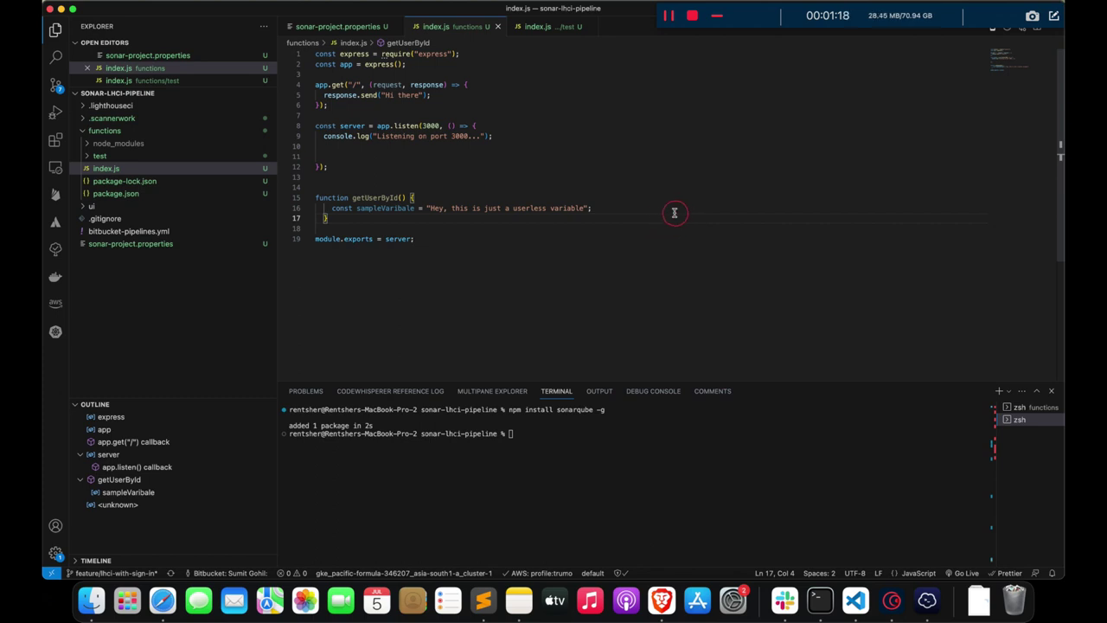
pyautogui.press('Up')
pyautogui.press('Up')
pyautogui.press('Up')
pyautogui.press('Down')
pyautogui.press('Down')
pyautogui.press('Down')
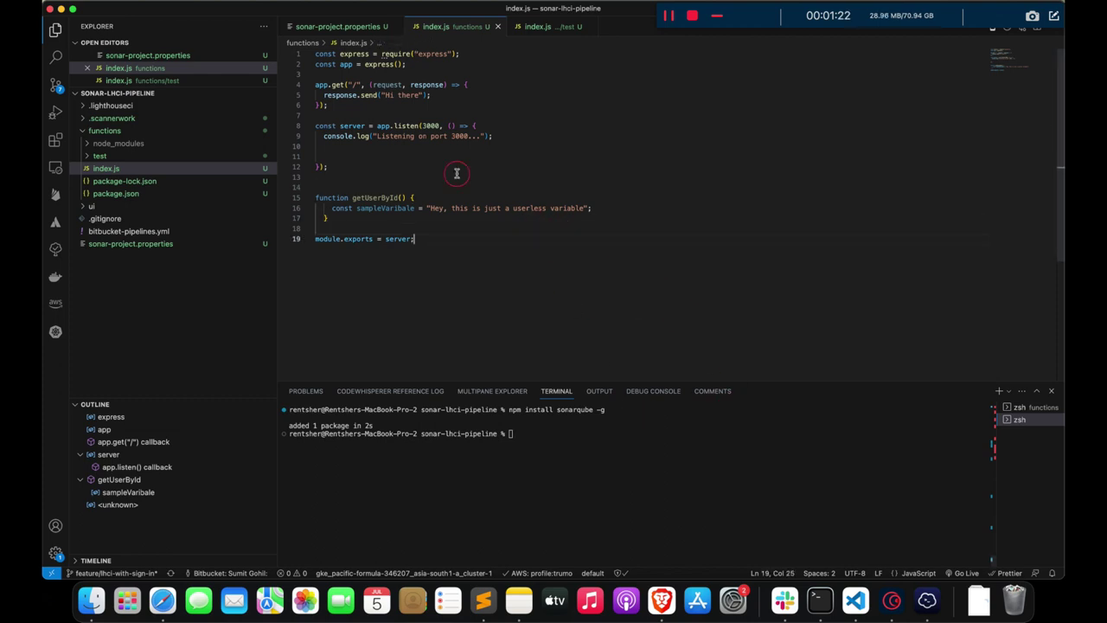
pyautogui.click(304, 256)
pyautogui.click(142, 273)
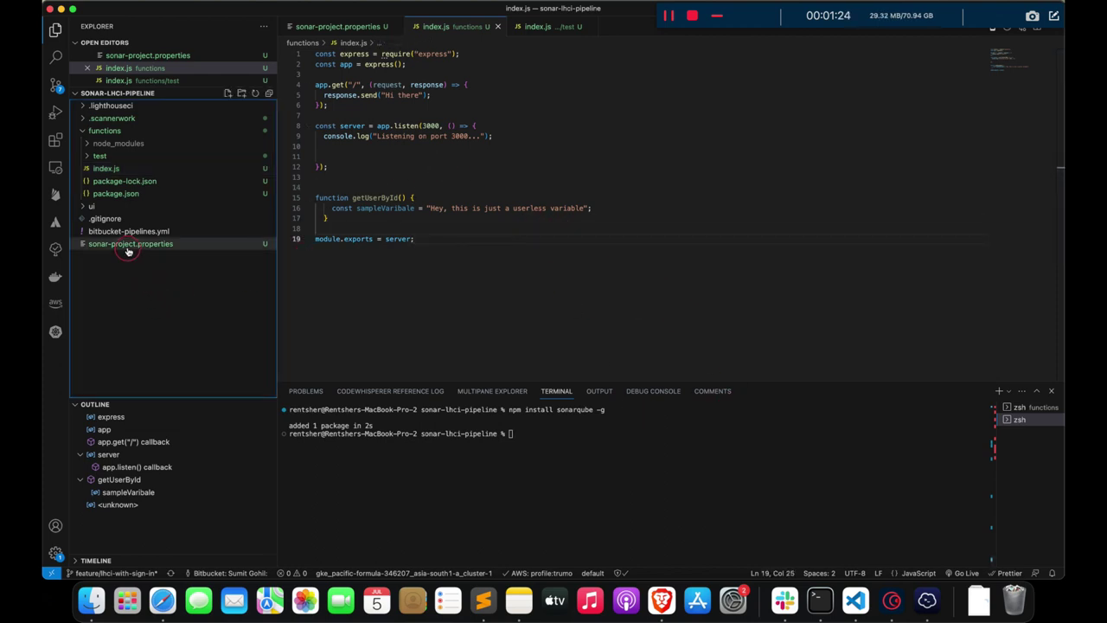
# - Review sonar-project.properties: test patterns, projectKey sample, and host port 9000
pyautogui.click(127, 249)
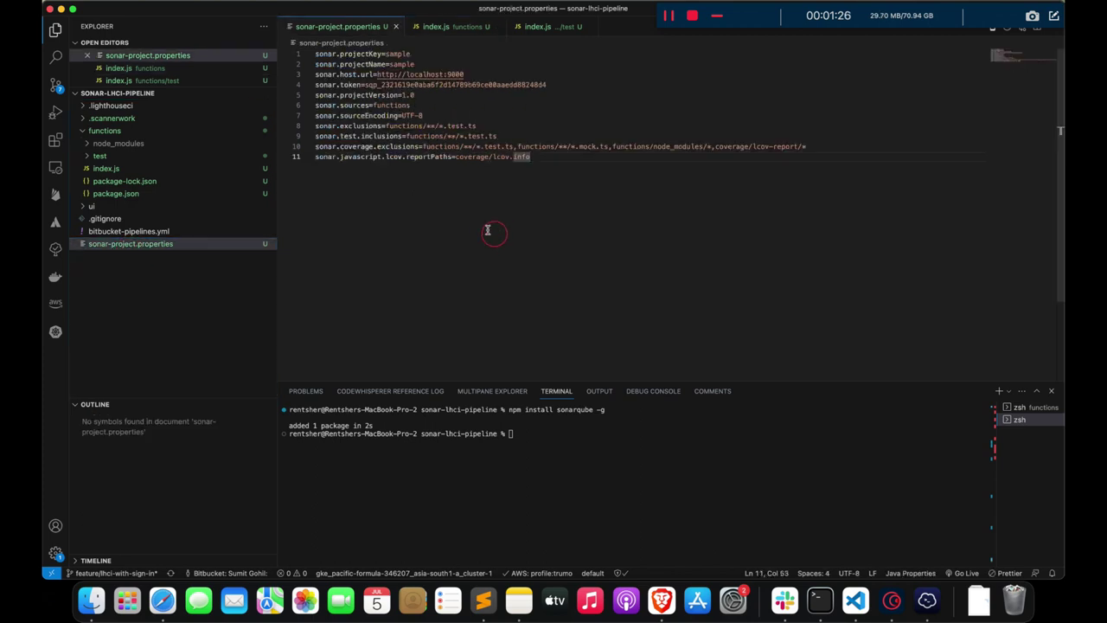
pyautogui.click(464, 125)
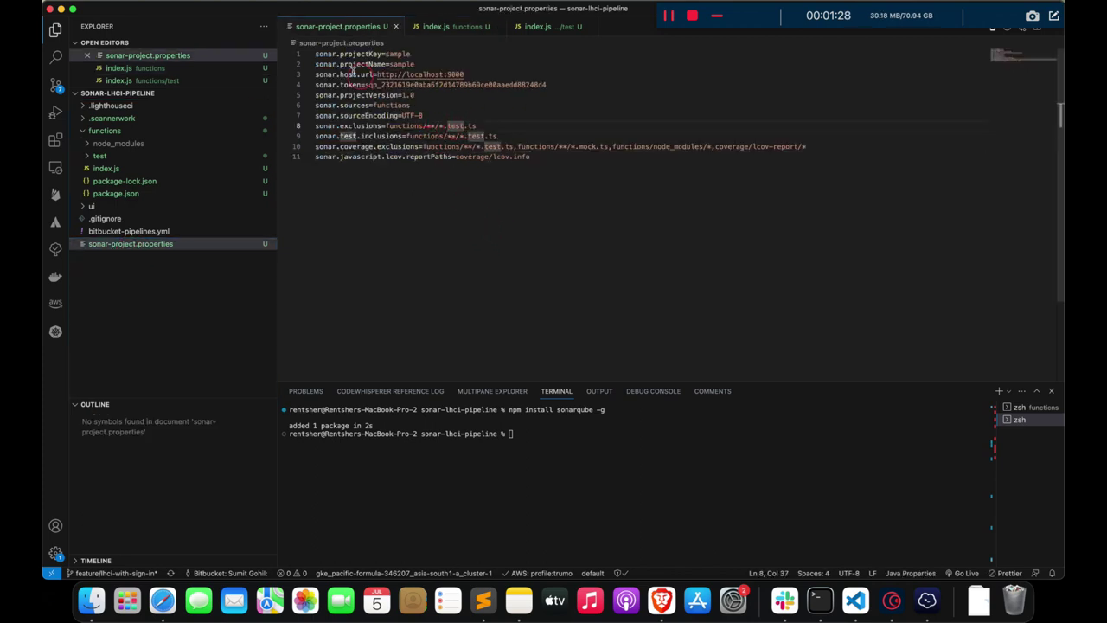
pyautogui.click(319, 54)
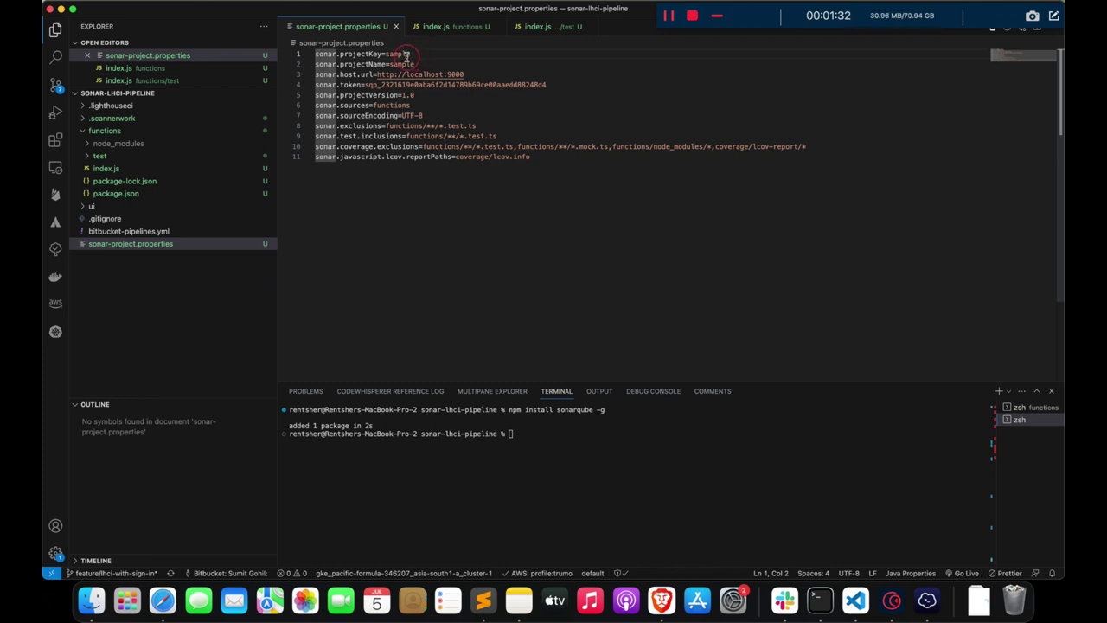
pyautogui.click(406, 54)
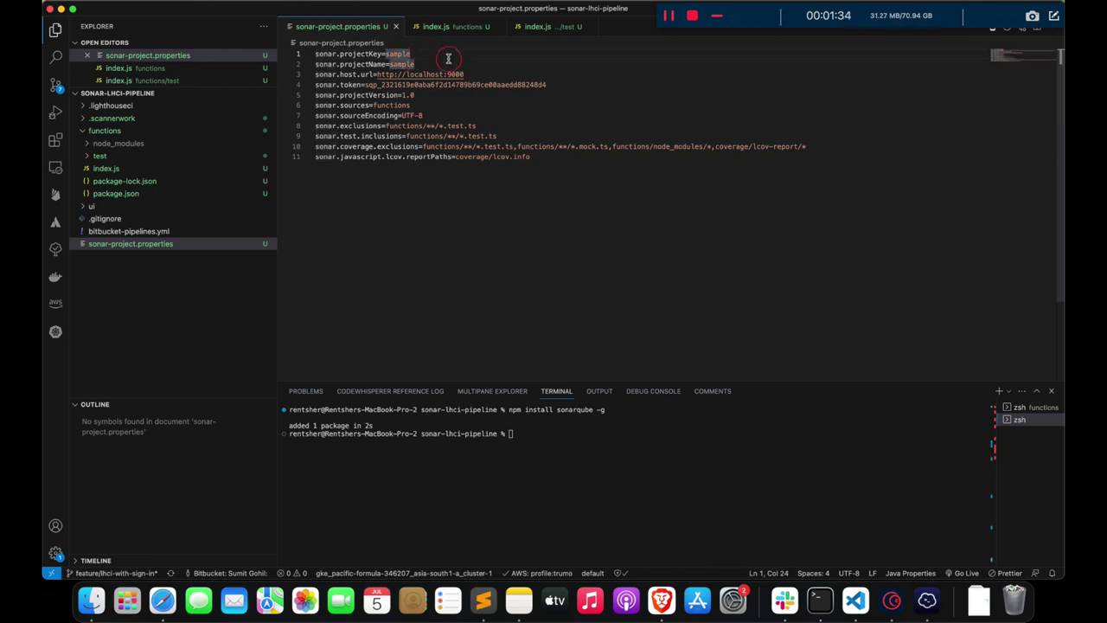
pyautogui.click(467, 75)
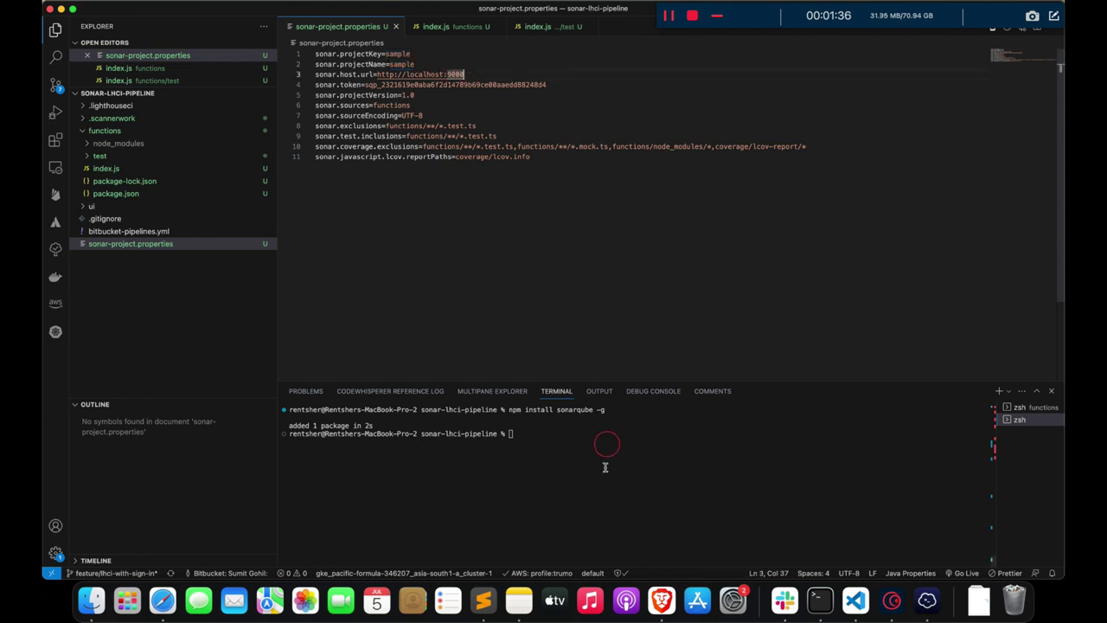
pyautogui.click(661, 599)
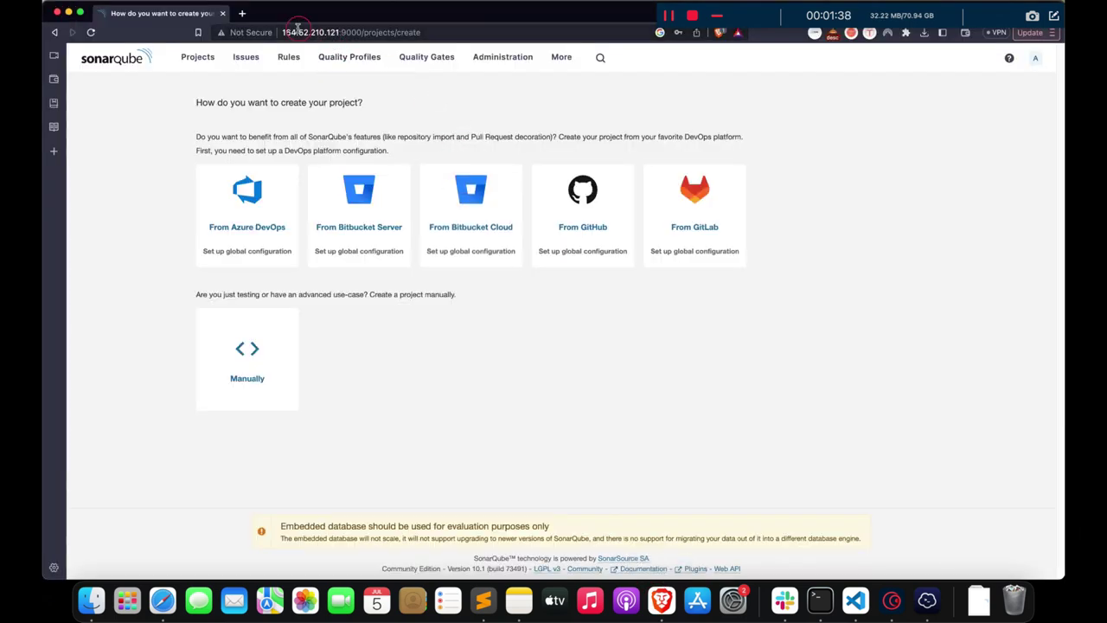
pyautogui.moveTo(282, 32); pyautogui.dragTo(356, 32)
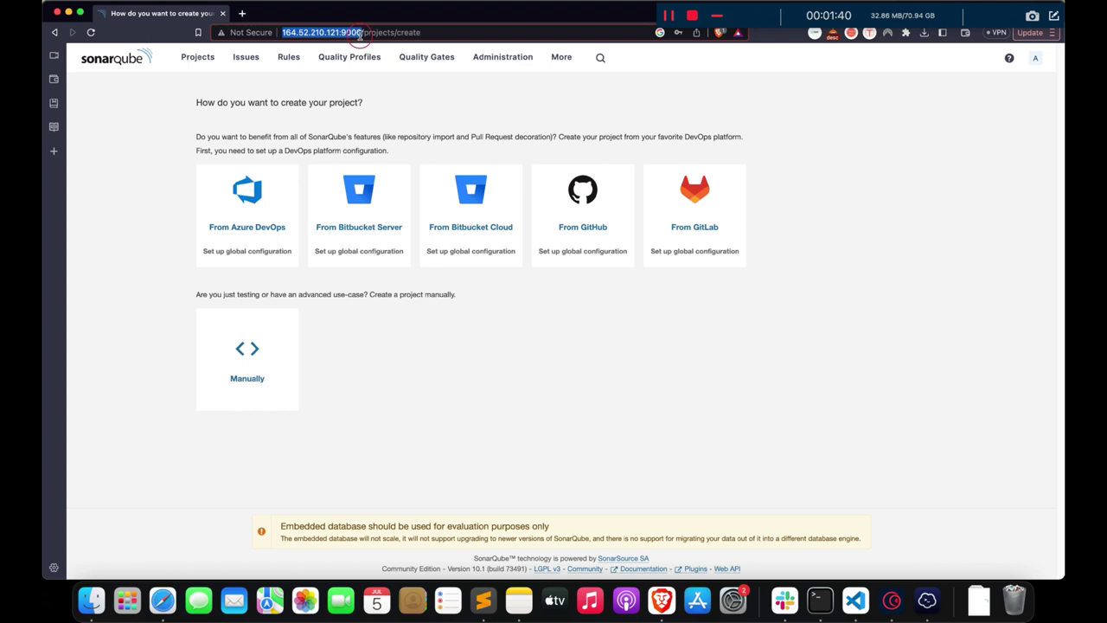
pyautogui.press('super+Tab')
pyautogui.click(408, 75)
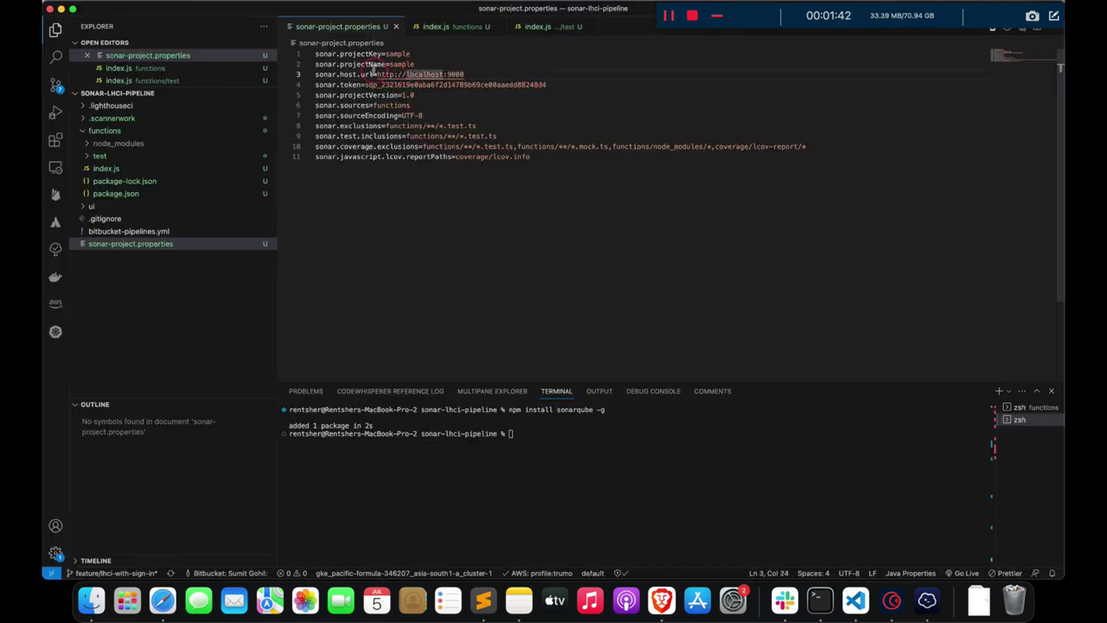
pyautogui.moveTo(376, 74); pyautogui.dragTo(465, 74)
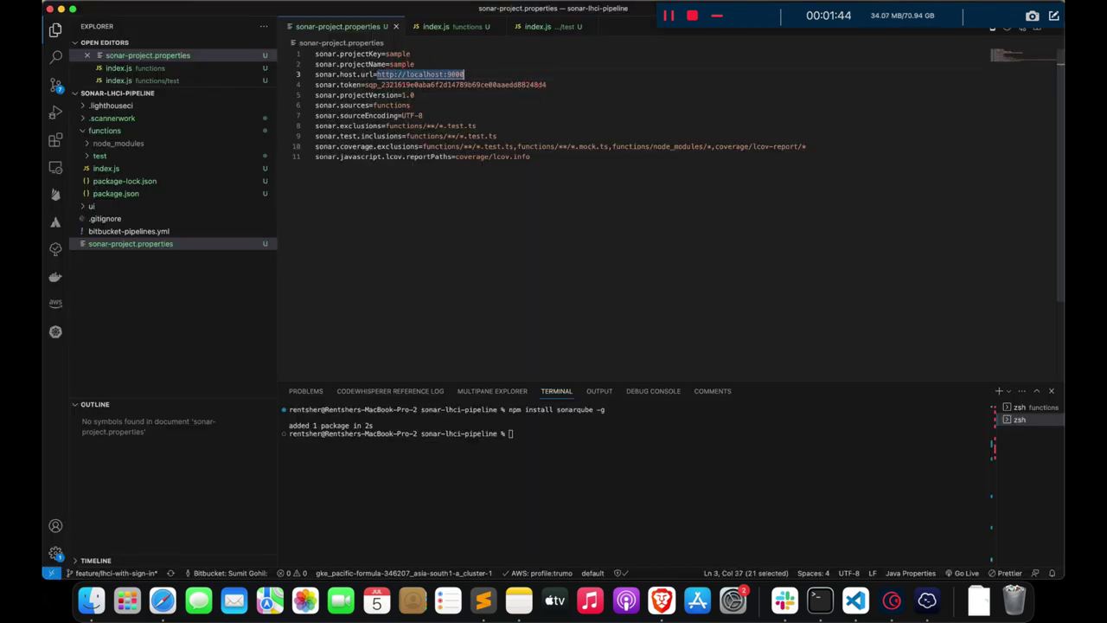
pyautogui.write('http://164.52.210.121:9000/')
pyautogui.press('BackSpace')
pyautogui.press('super+s')
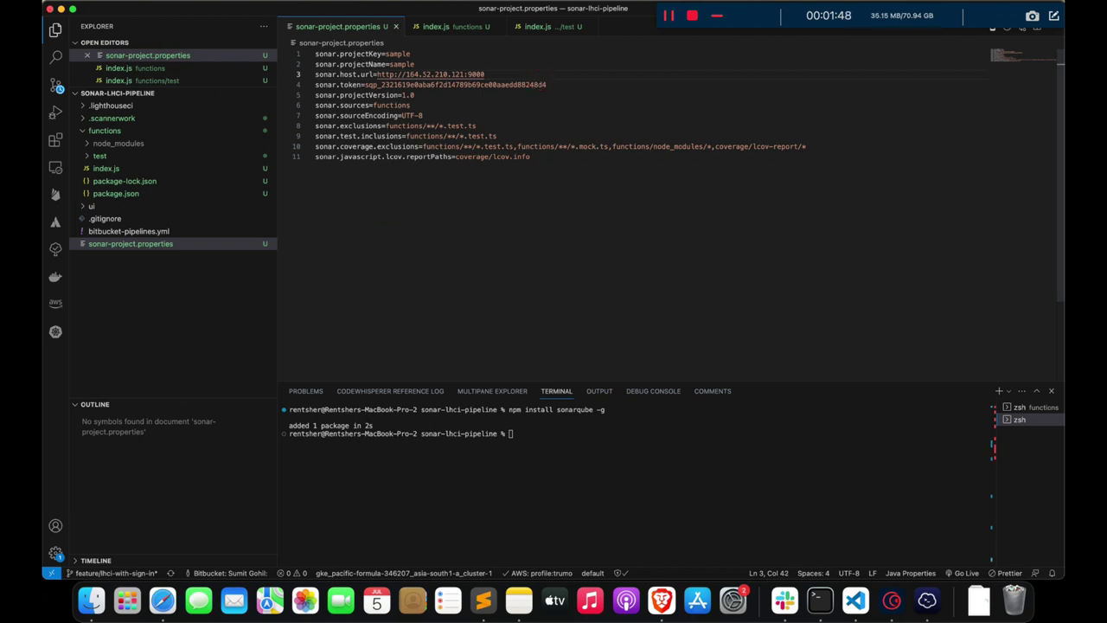
pyautogui.press('super+Tab')
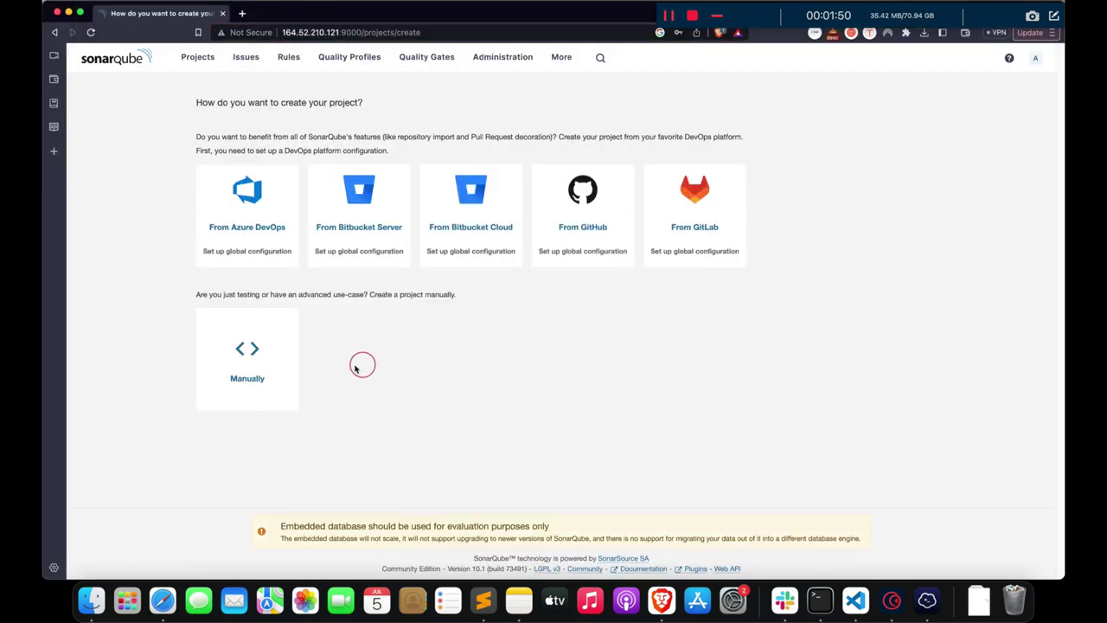
# - Start a manual project with display name sample
pyautogui.click(248, 363)
pyautogui.click(263, 170)
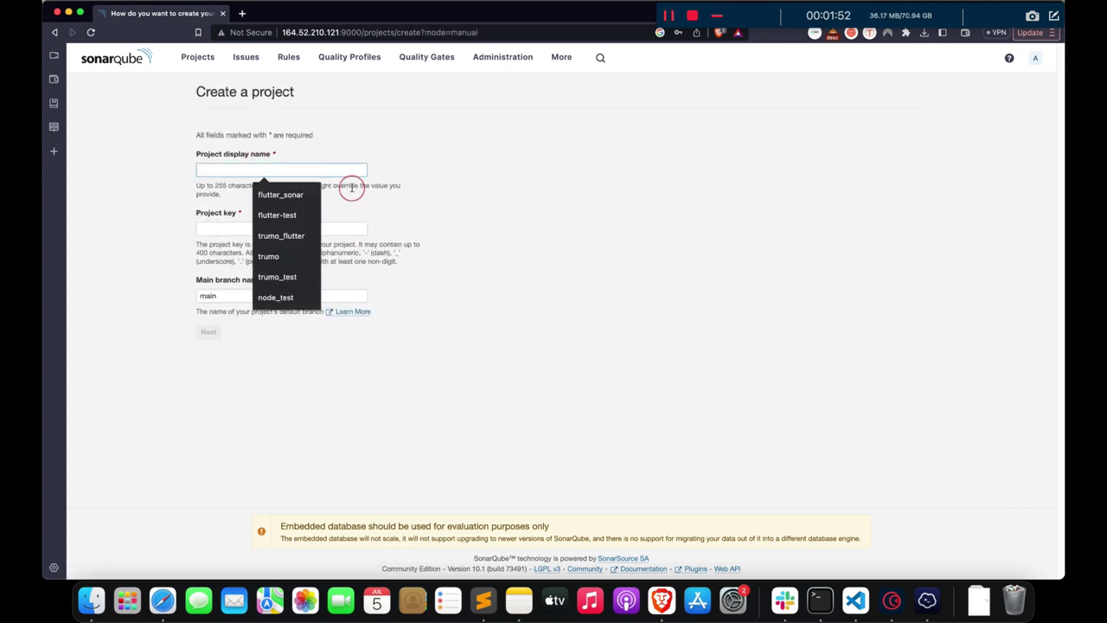
pyautogui.write('samp')
pyautogui.press('BackSpace')
pyautogui.press('BackSpace')
pyautogui.press('BackSpace')
pyautogui.press('BackSpace')
pyautogui.press('BackSpace')
pyautogui.write('\\')
pyautogui.press('super+a')
pyautogui.write('sampl')
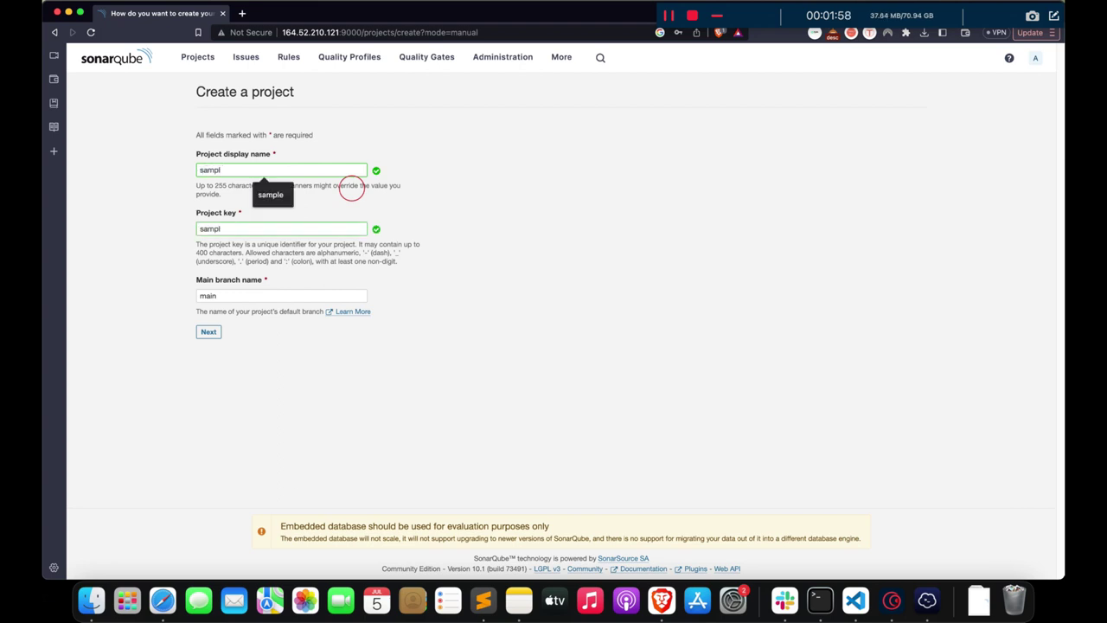
pyautogui.write('e')
pyautogui.click(224, 151)
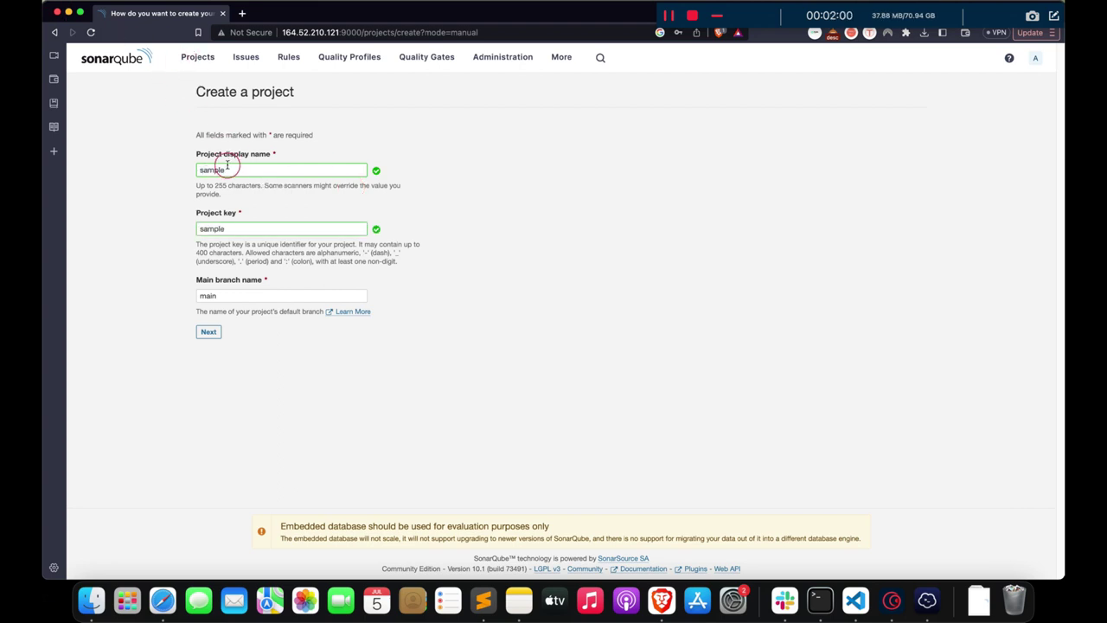
# - Set the main branch to master and choose the global new-code setting
pyautogui.doubleClick(226, 296)
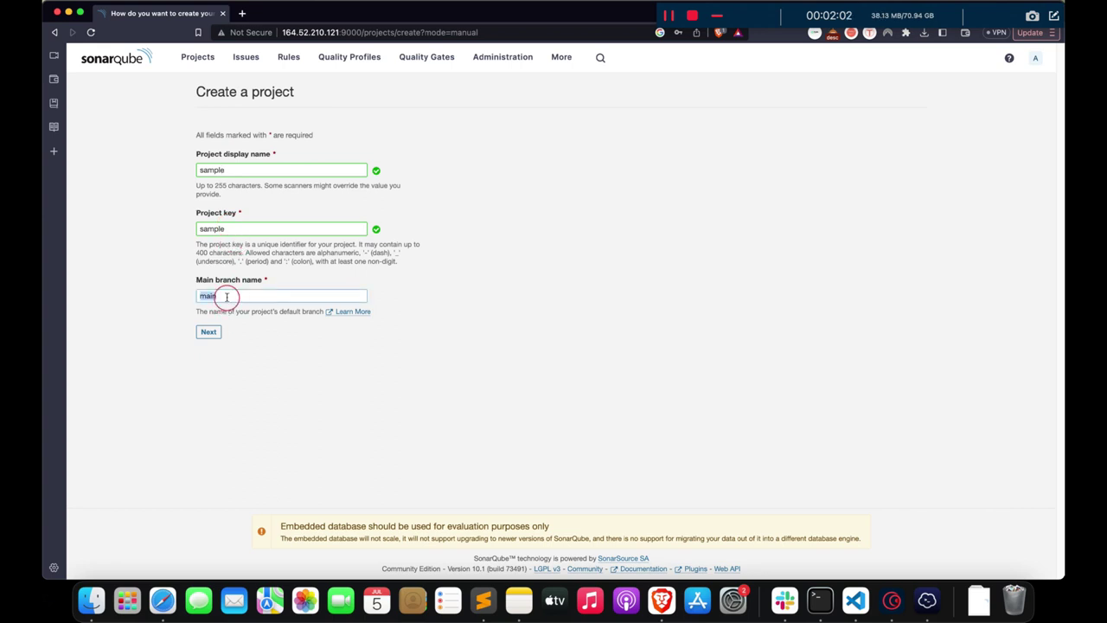
pyautogui.write('master')
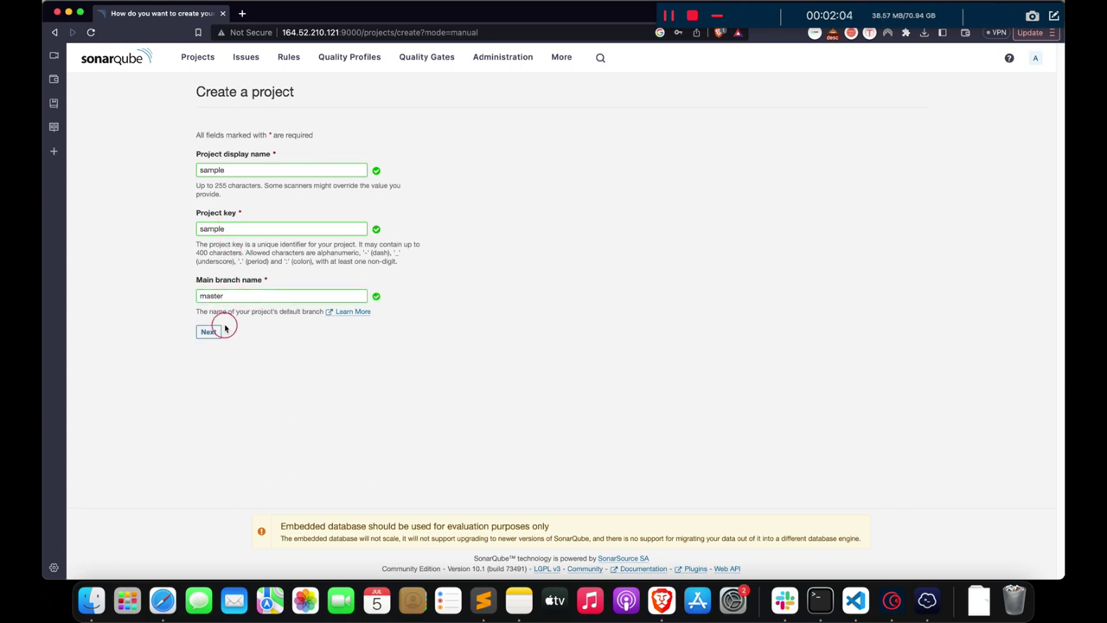
pyautogui.click(208, 331)
pyautogui.click(223, 232)
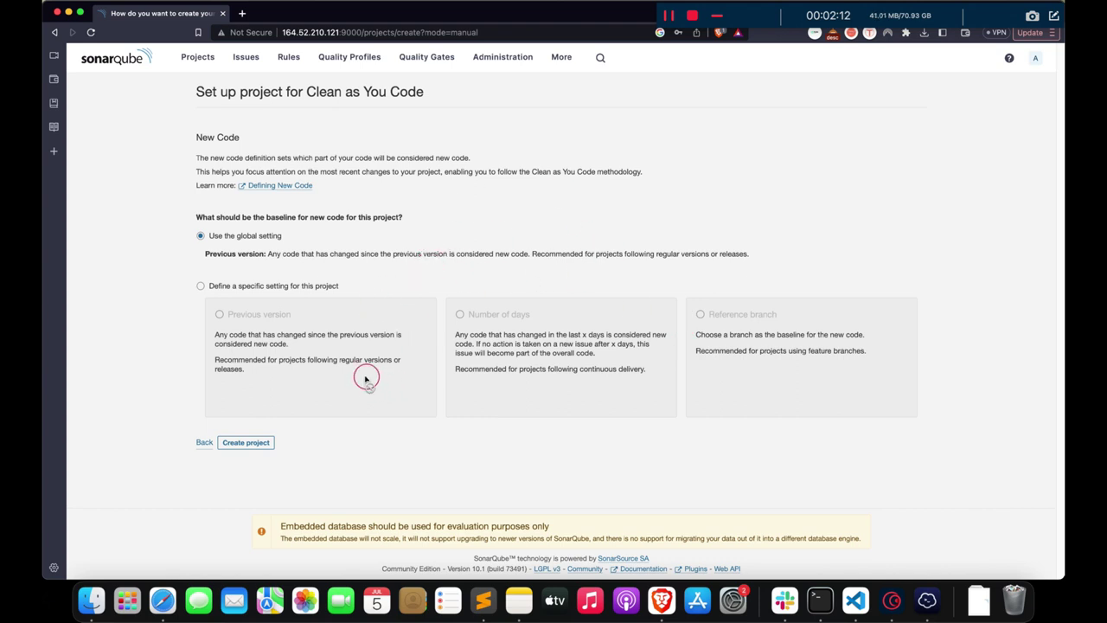
# - Create the sample project, generate a no-expiration local analysis token, and copy it
pyautogui.click(233, 442)
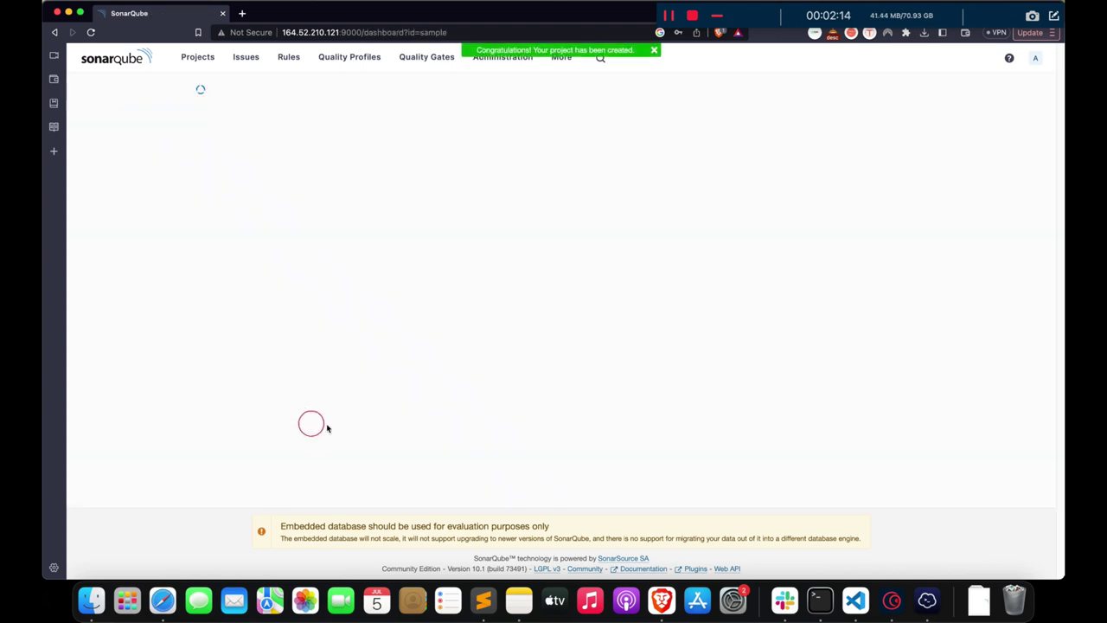
pyautogui.click(233, 403)
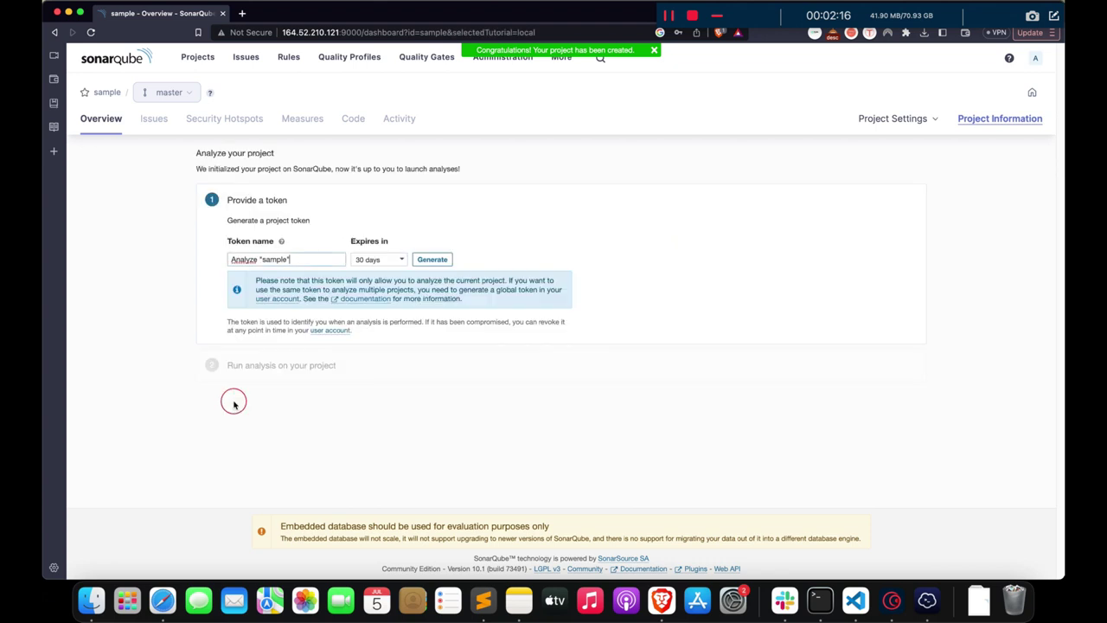
pyautogui.click(374, 261)
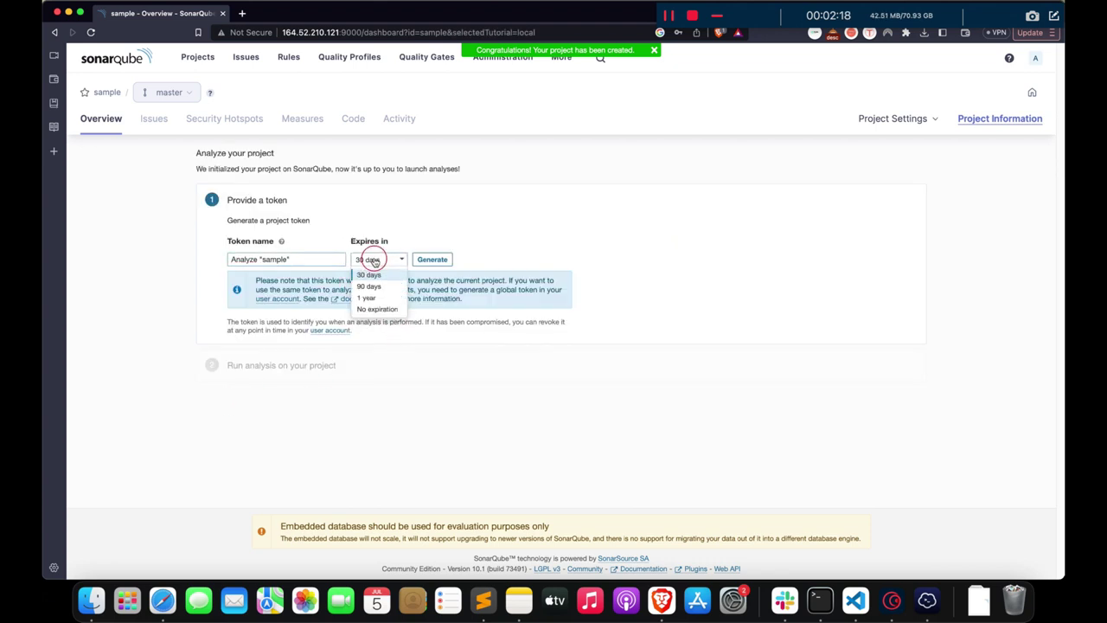
pyautogui.click(372, 309)
pyautogui.click(437, 260)
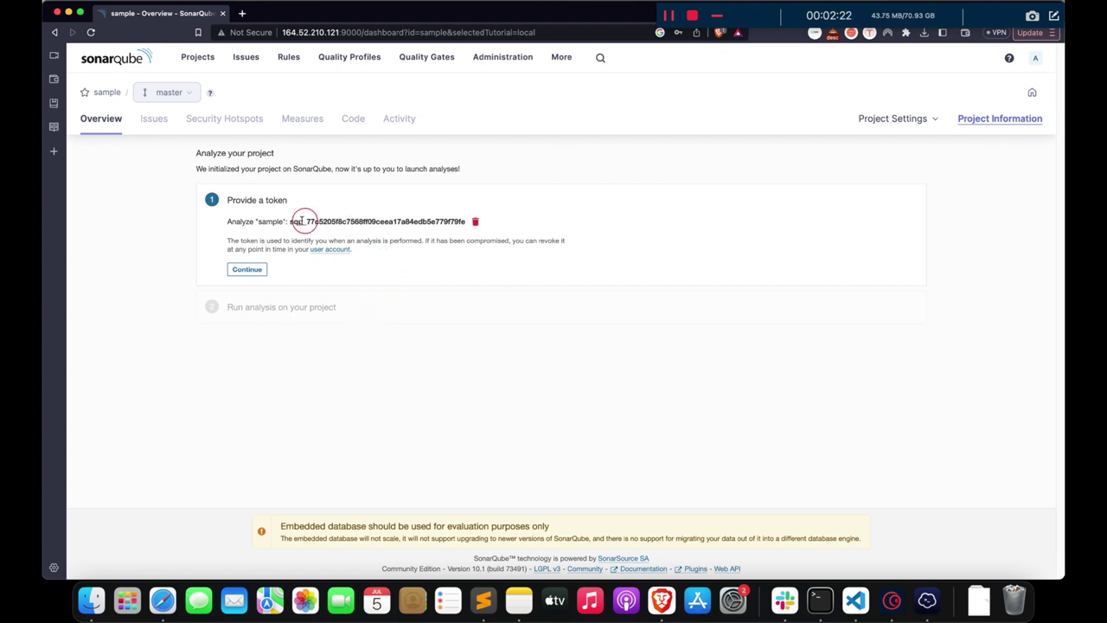
pyautogui.doubleClick(302, 221)
pyautogui.press('super+c')
pyautogui.press('super+Tab')
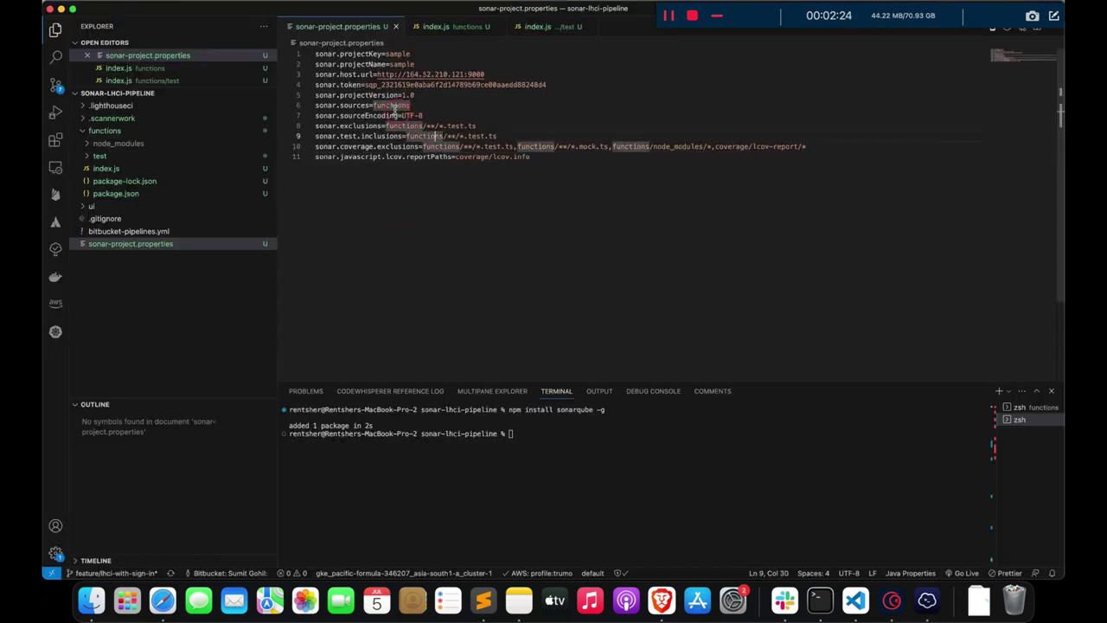
# - Paste the new token into sonar-project.properties, rename sonar.token to sonar.login, and save
pyautogui.moveTo(366, 87); pyautogui.dragTo(549, 84)
pyautogui.press('super+v')
pyautogui.click(591, 194)
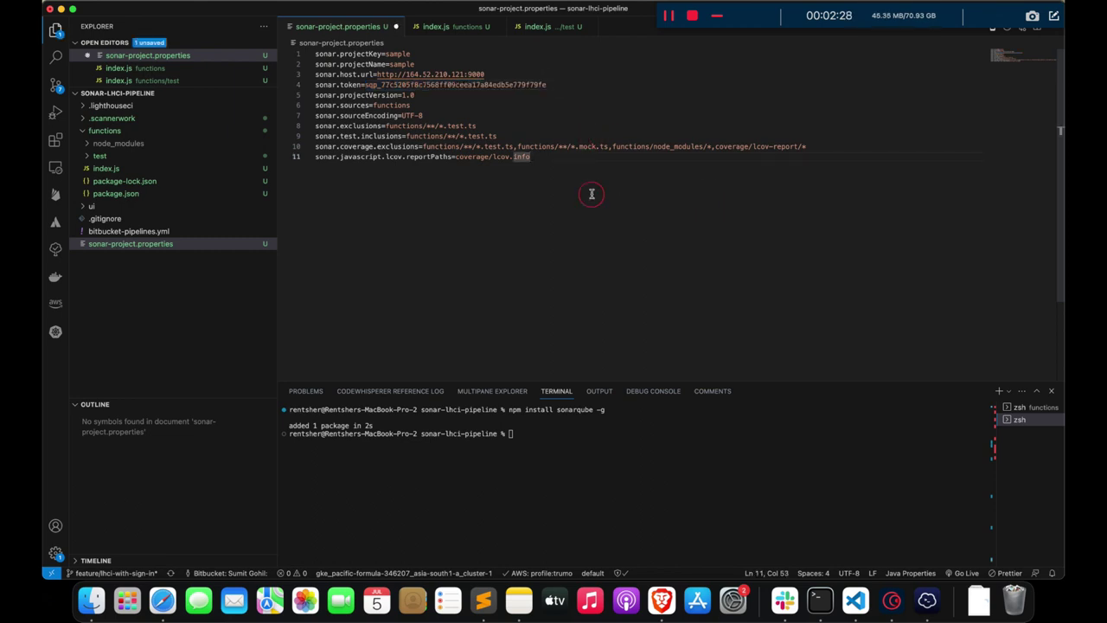
pyautogui.doubleClick(350, 84)
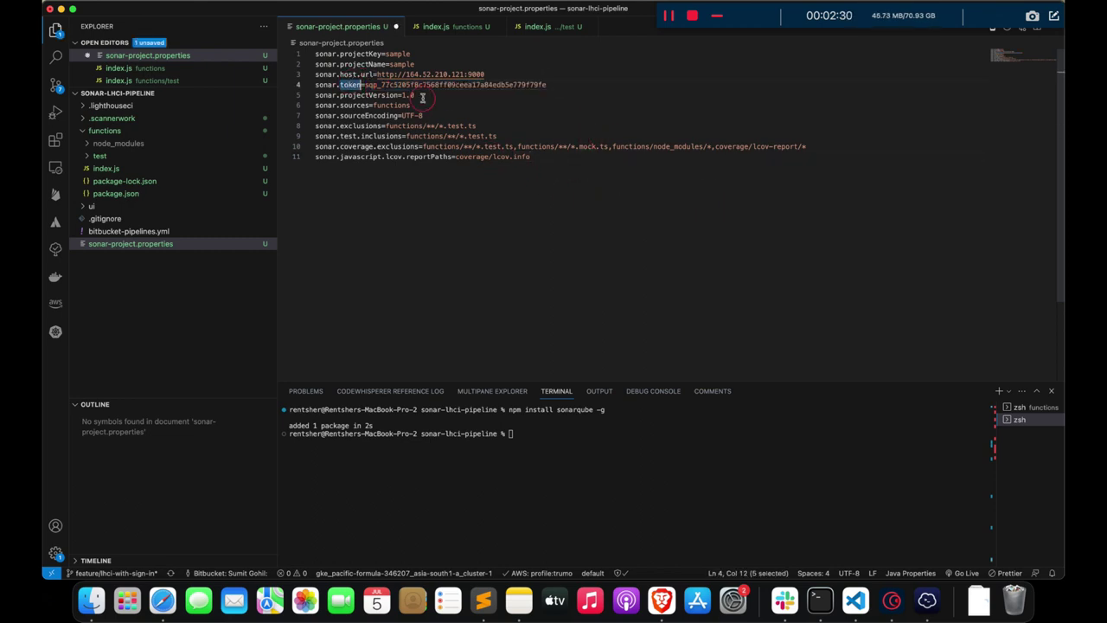
pyautogui.write('login')
pyautogui.press('super+s')
# - Review the sources and sourceEncoding settings on lines 6–7 and collapse the functions folder
pyautogui.click(419, 105)
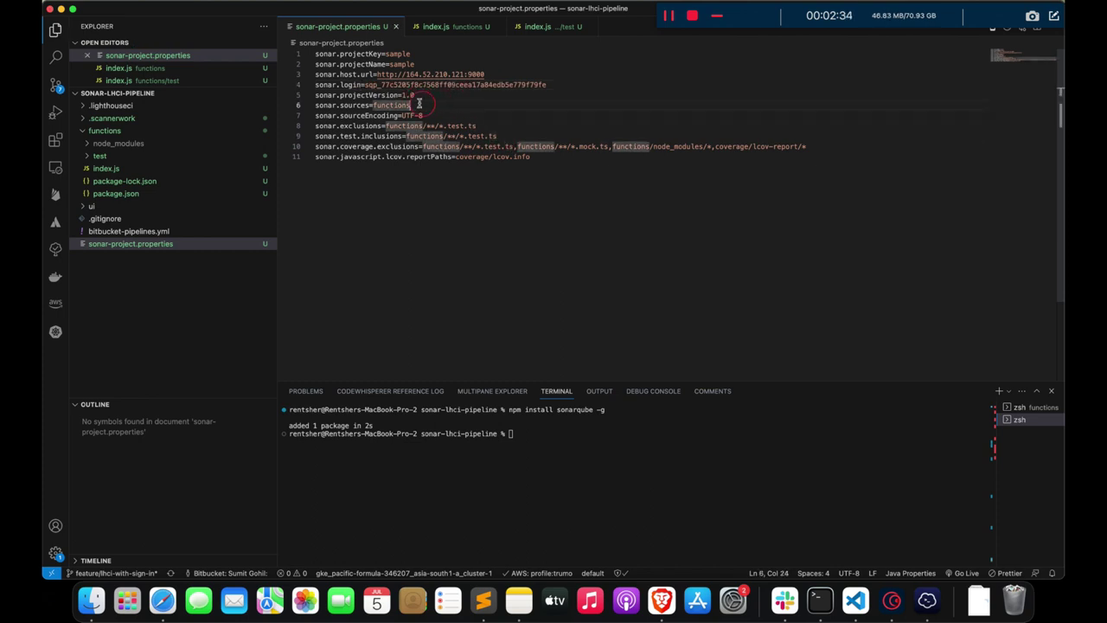
pyautogui.click(369, 105)
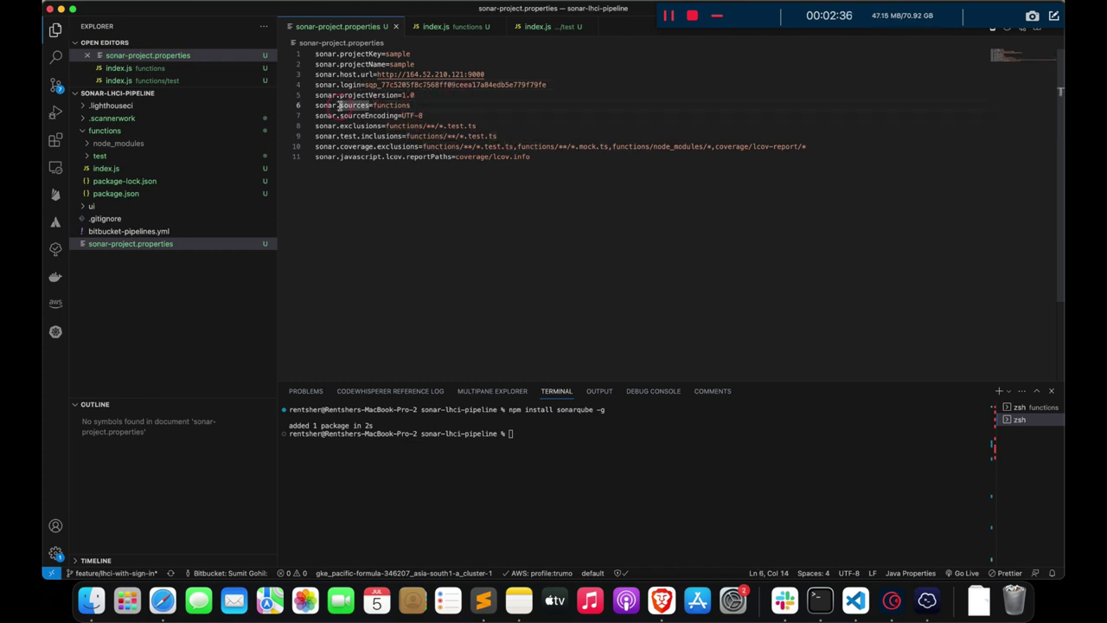
pyautogui.click(435, 111)
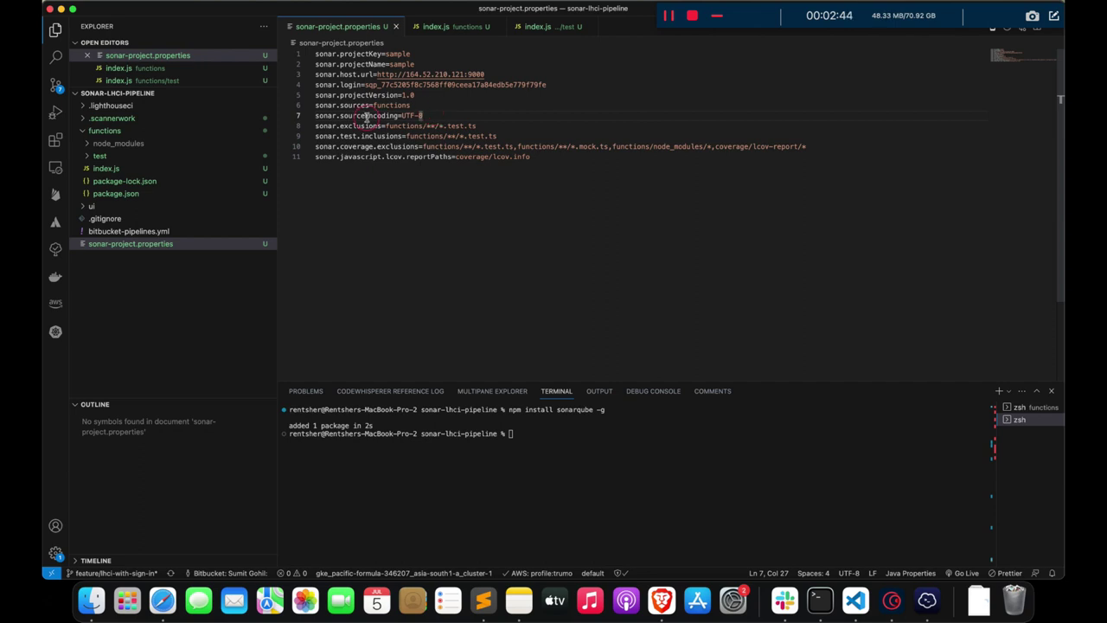
pyautogui.click(156, 128)
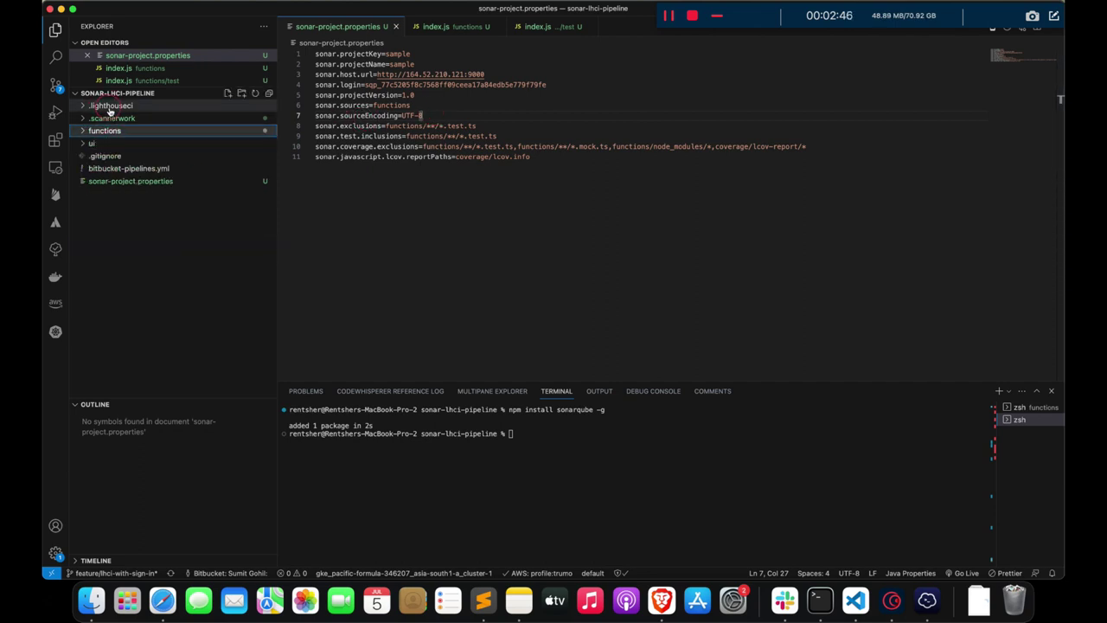
pyautogui.click(421, 103)
pyautogui.click(372, 115)
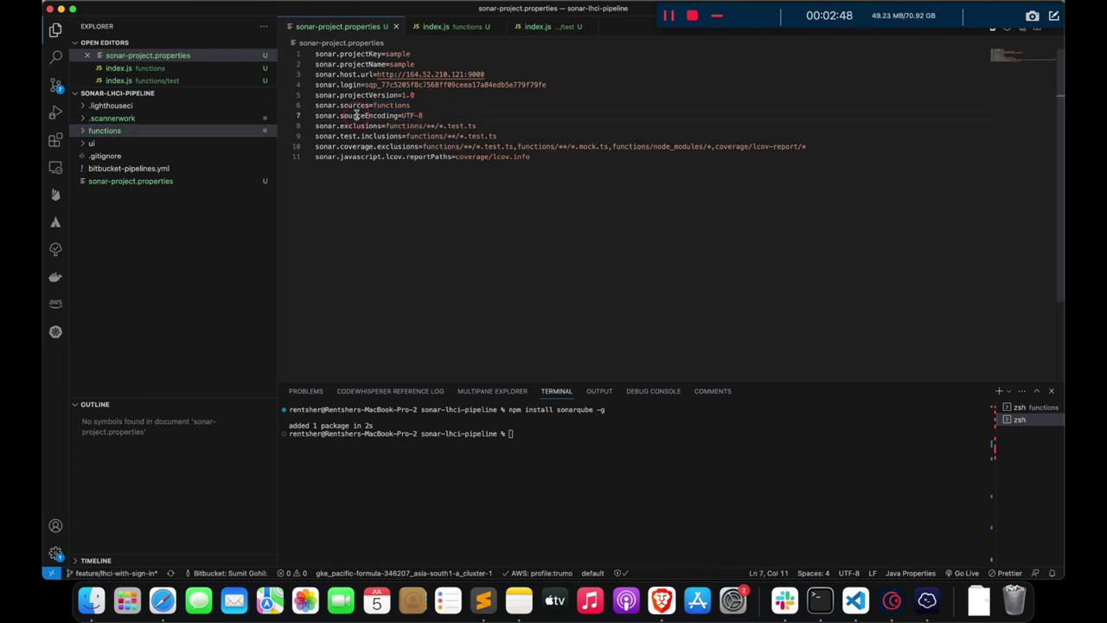
pyautogui.click(433, 114)
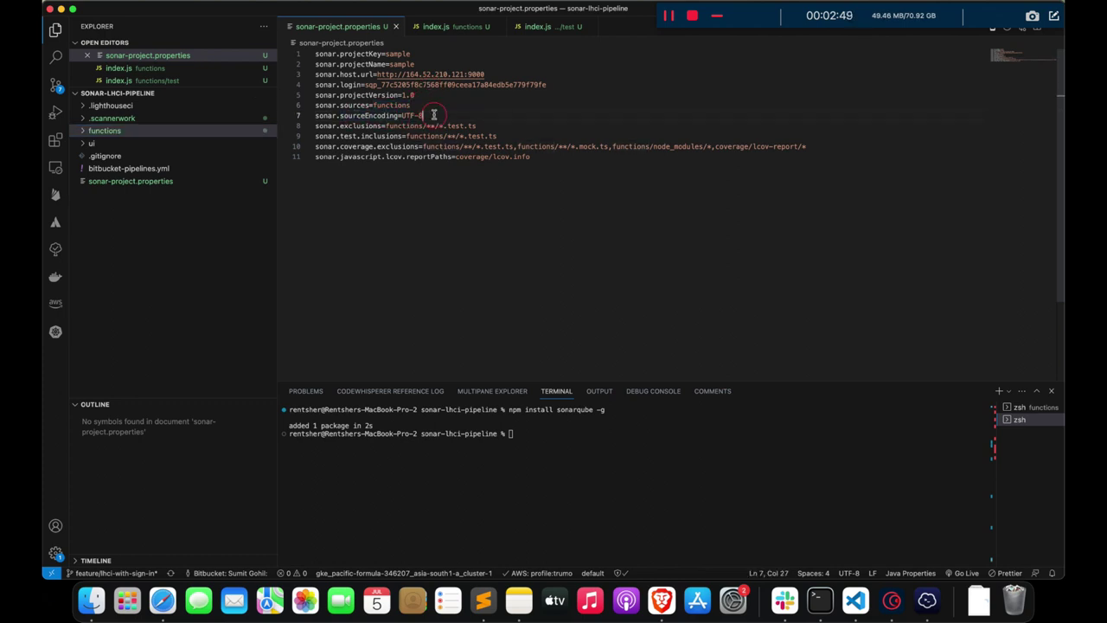
# - Review the exclusions and coverage exclusions settings on lines 8–11
pyautogui.doubleClick(361, 126)
pyautogui.click(490, 198)
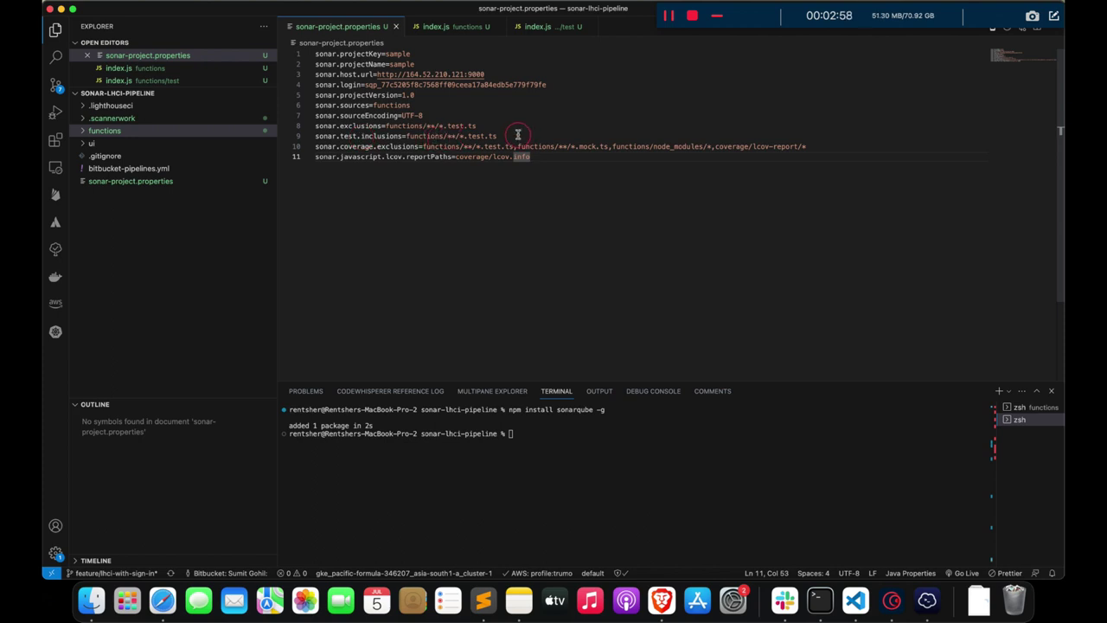
pyautogui.click(351, 147)
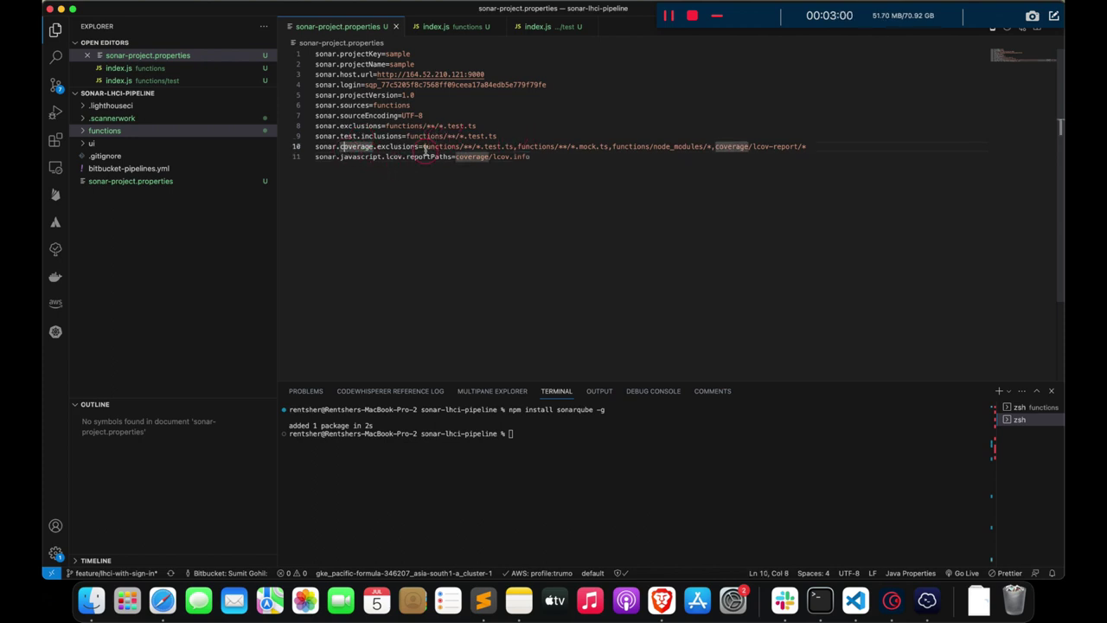
pyautogui.click(498, 169)
pyautogui.moveTo(543, 154); pyautogui.dragTo(317, 158)
pyautogui.click(459, 182)
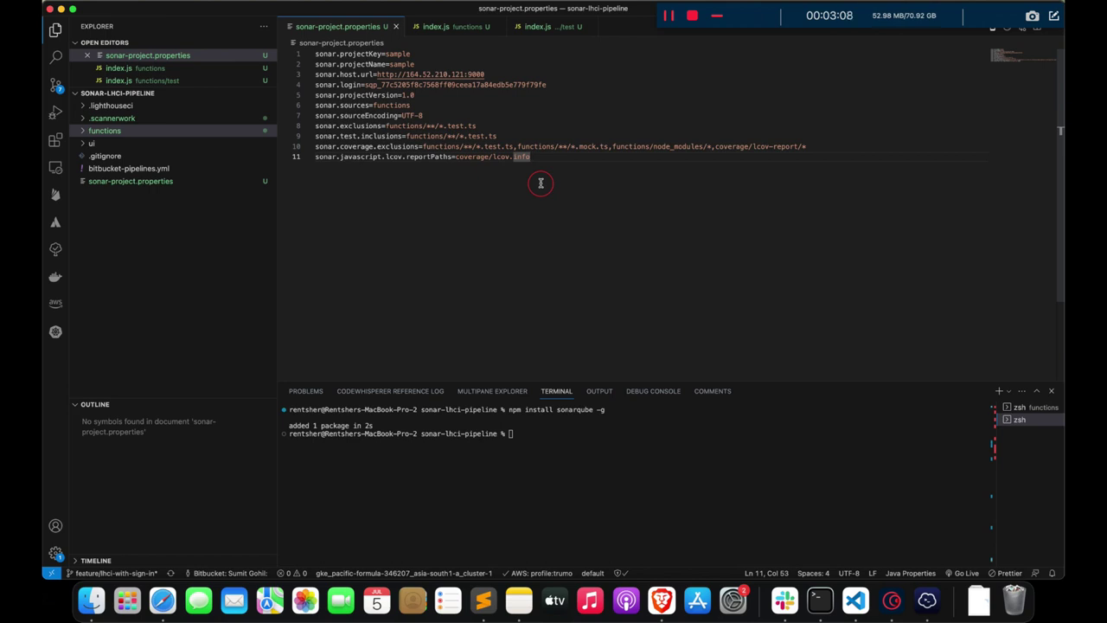
# - Run clear in the terminal, then review the project key, project name and port 9000 on lines 1–3
pyautogui.write('c')
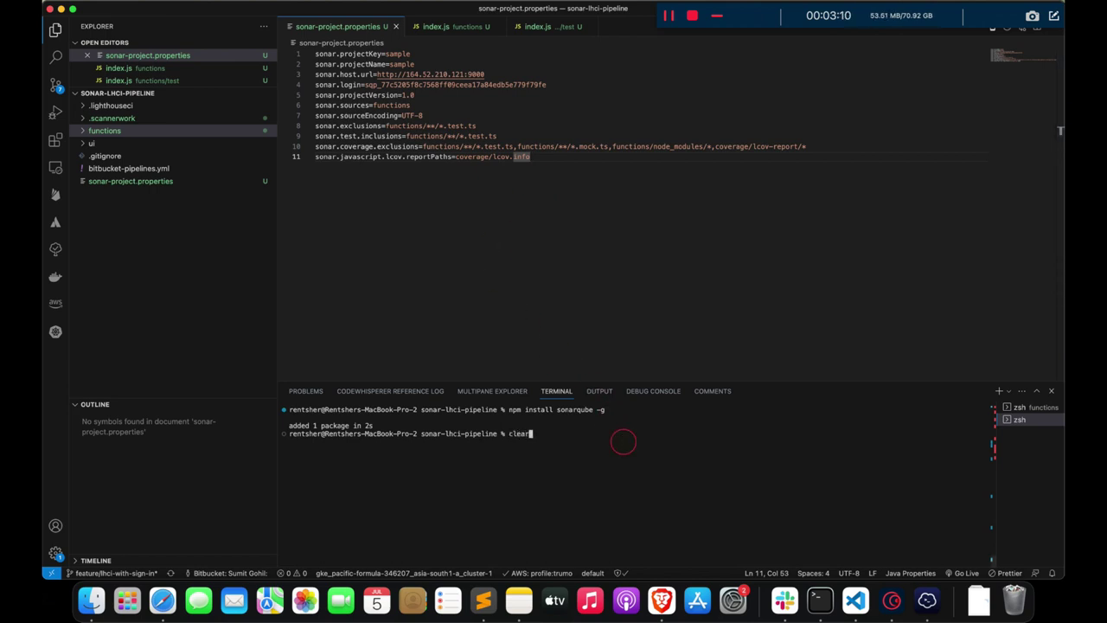
pyautogui.write('lear')
pyautogui.press('Return')
pyautogui.click(560, 277)
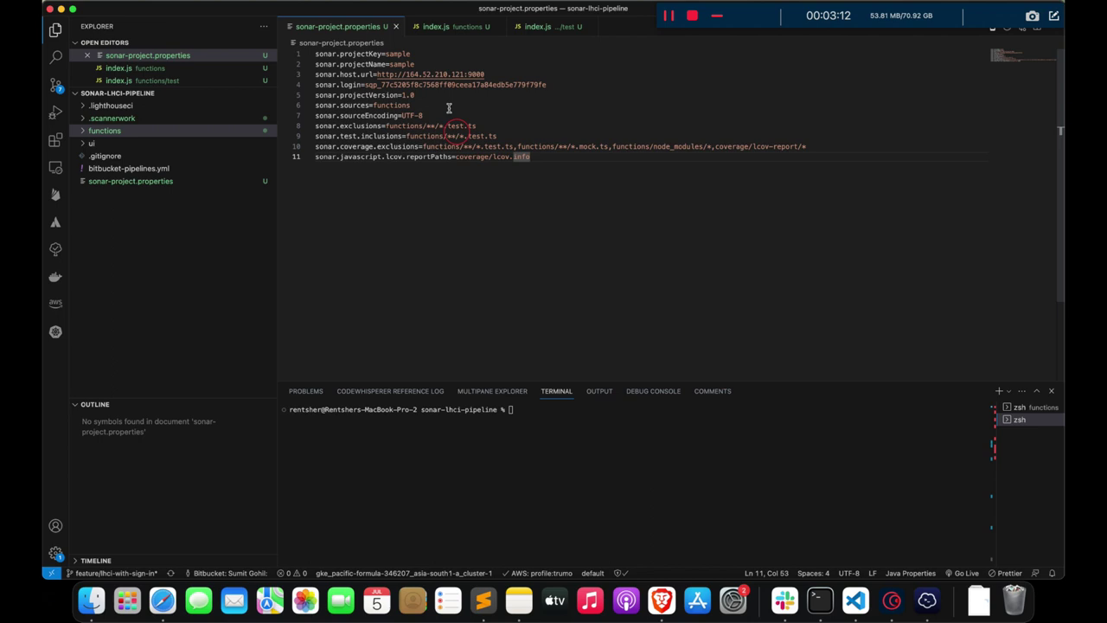
pyautogui.doubleClick(401, 54)
pyautogui.doubleClick(401, 64)
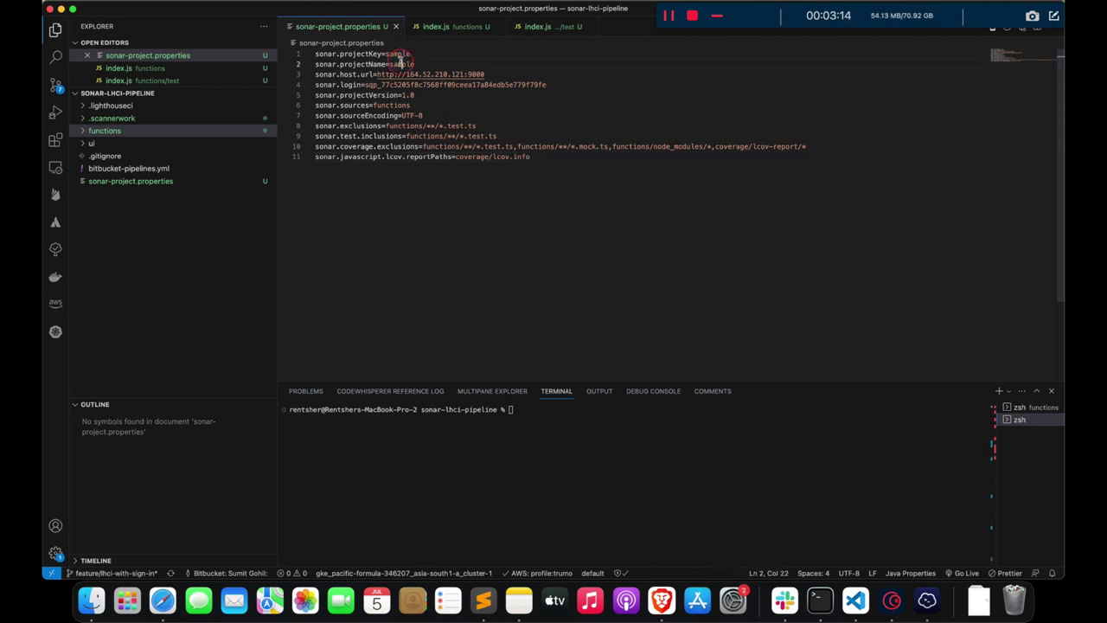
pyautogui.doubleClick(476, 75)
# - Compare the SonarQube server address and login token with the properties file, then continue past the token step
pyautogui.press('super+Tab')
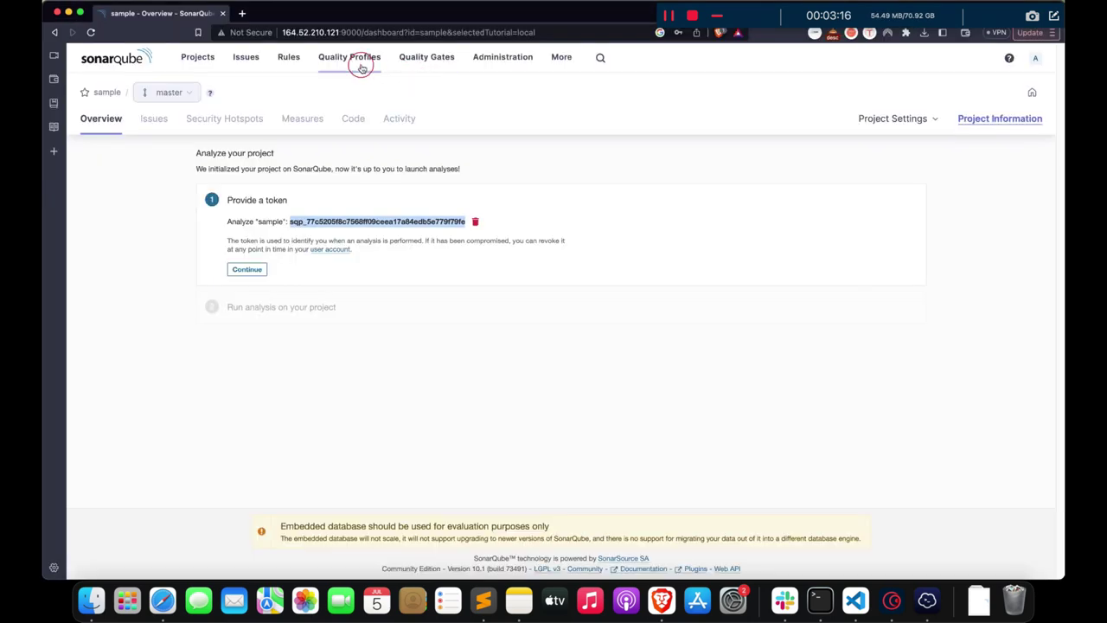
pyautogui.moveTo(284, 32); pyautogui.dragTo(352, 32)
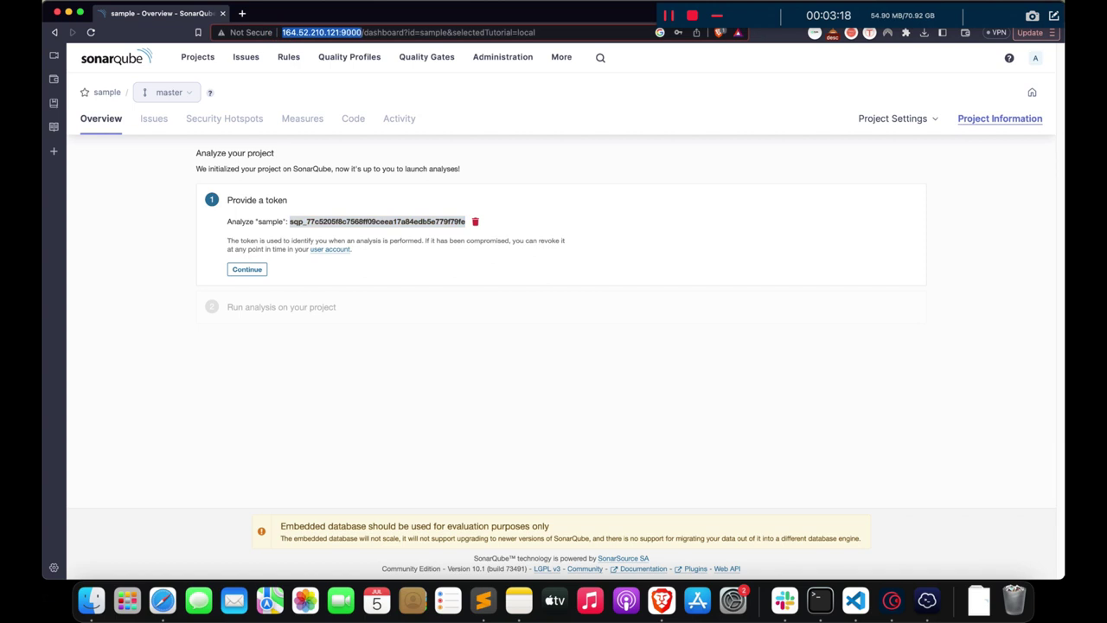
pyautogui.press('super+Tab')
pyautogui.moveTo(607, 85); pyautogui.dragTo(365, 85)
pyautogui.press('super+Tab')
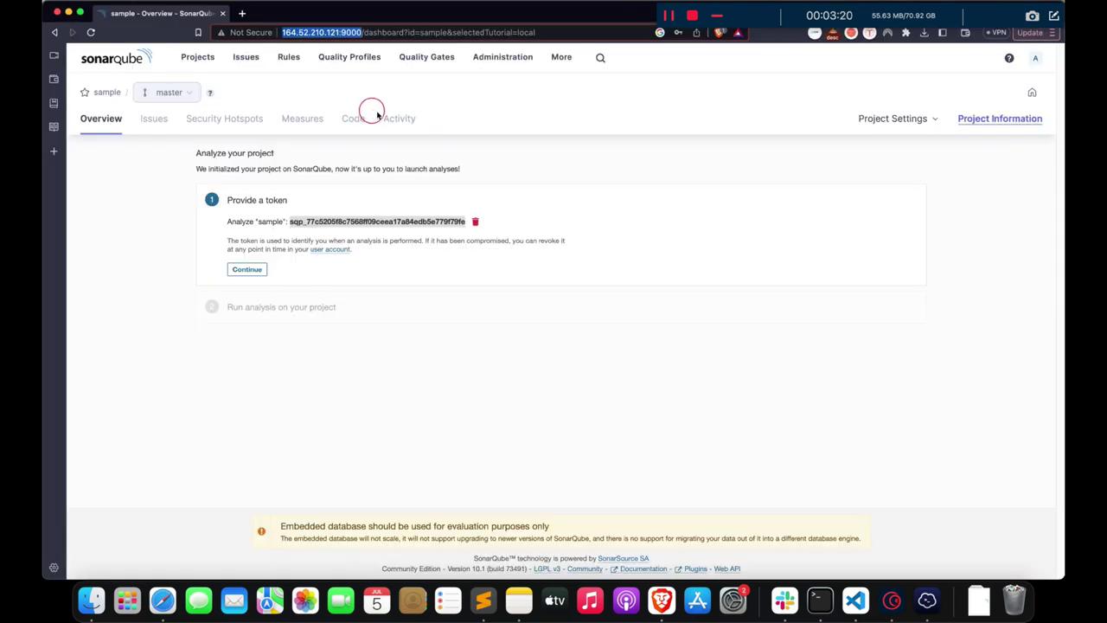
pyautogui.click(246, 269)
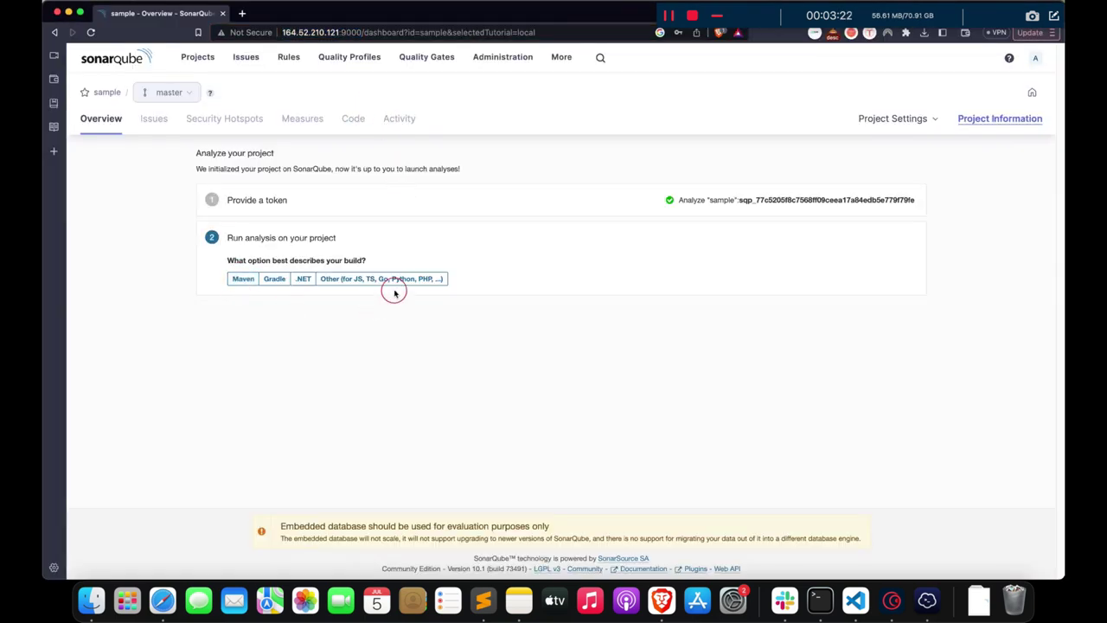
# - Back in sonar-project.properties, narrow a selection to 'info' on line 11
pyautogui.press('super+Tab')
pyautogui.press('super+Down')
pyautogui.press('shift+super+Left')
pyautogui.press('Right')
pyautogui.hotkey('shift', 'alt', 'Left')
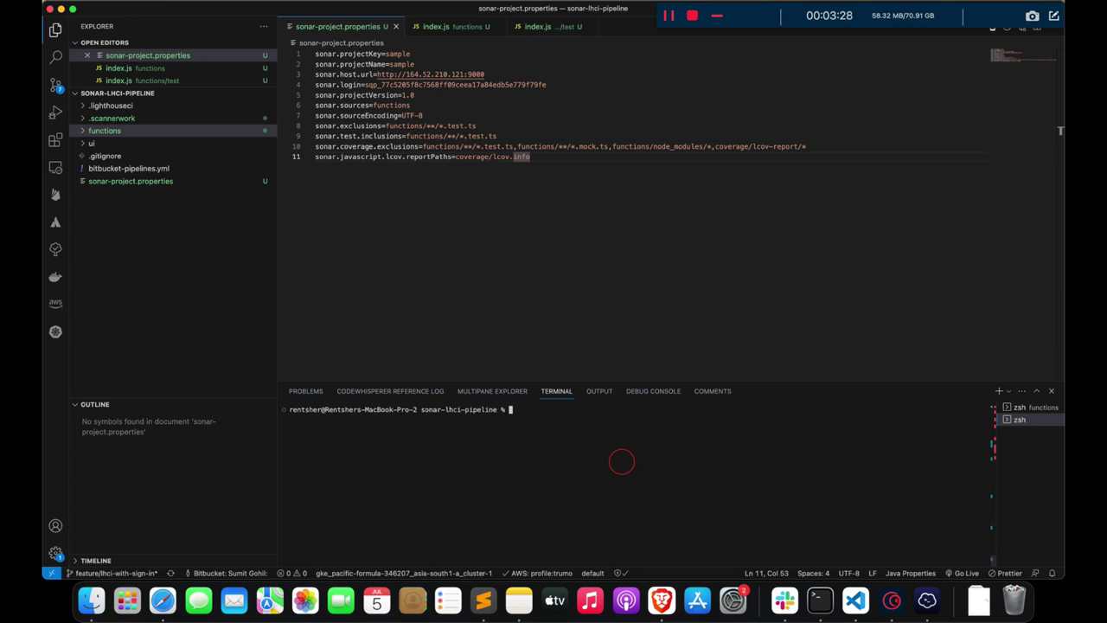
# - Run sonar-scanner and check SonarQube and the scanner output until EXECUTION SUCCESS appears
pyautogui.write('scanner')
pyautogui.press('Return')
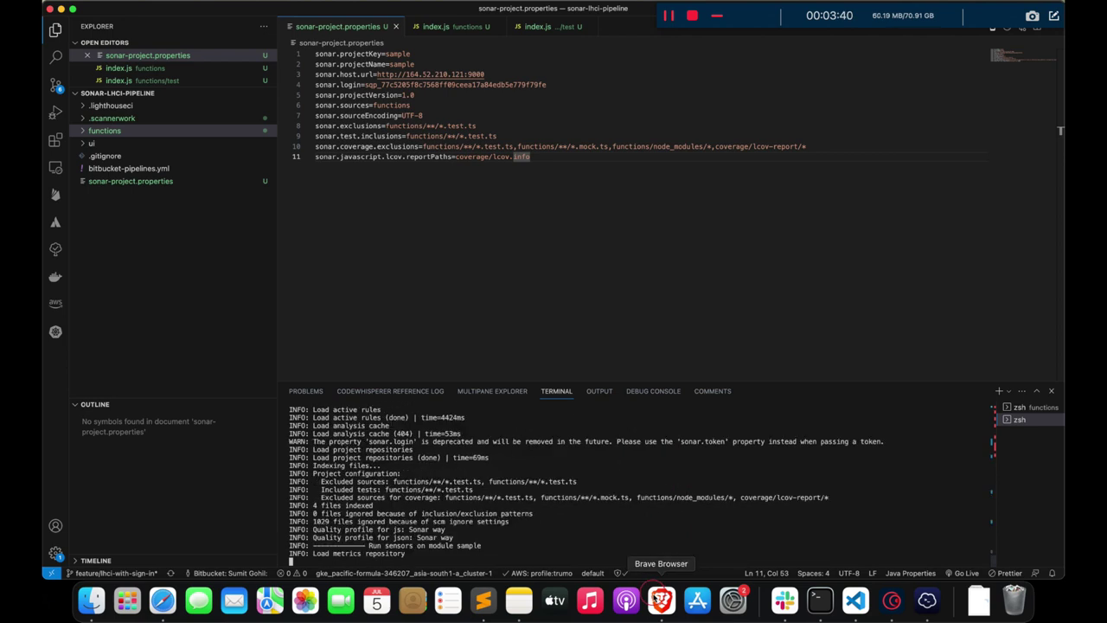
pyautogui.click(661, 600)
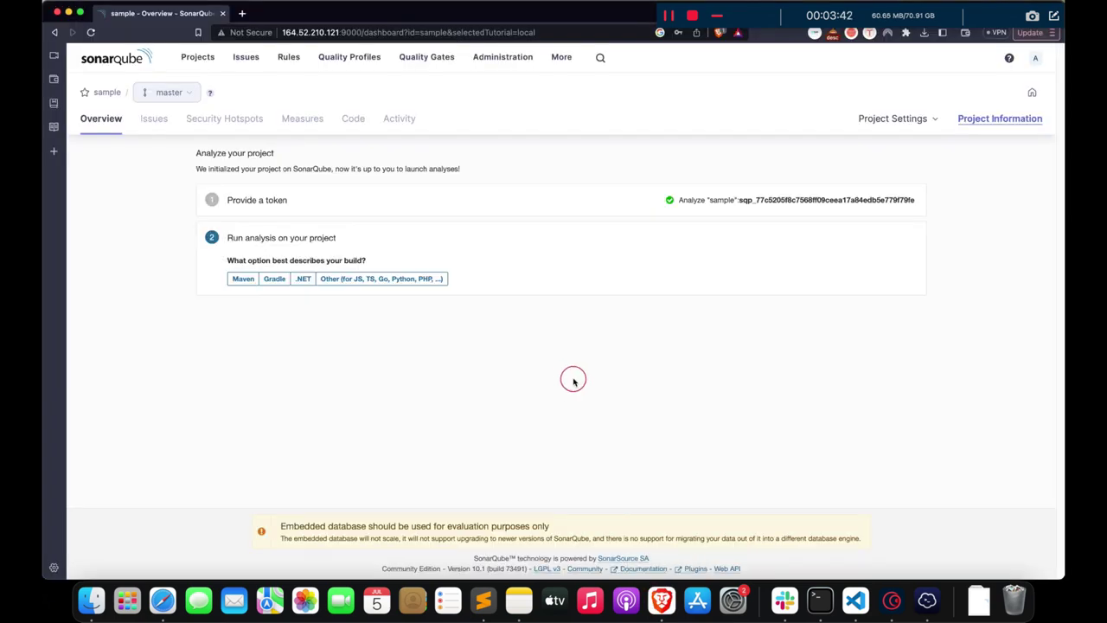
pyautogui.press('super+Tab')
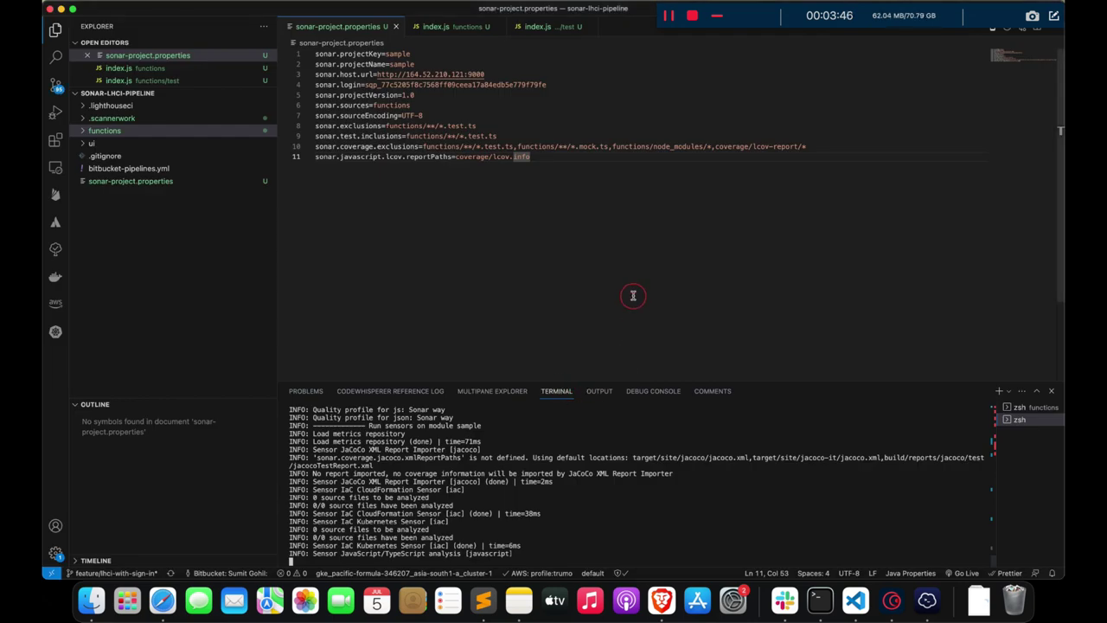
pyautogui.press('super+Tab')
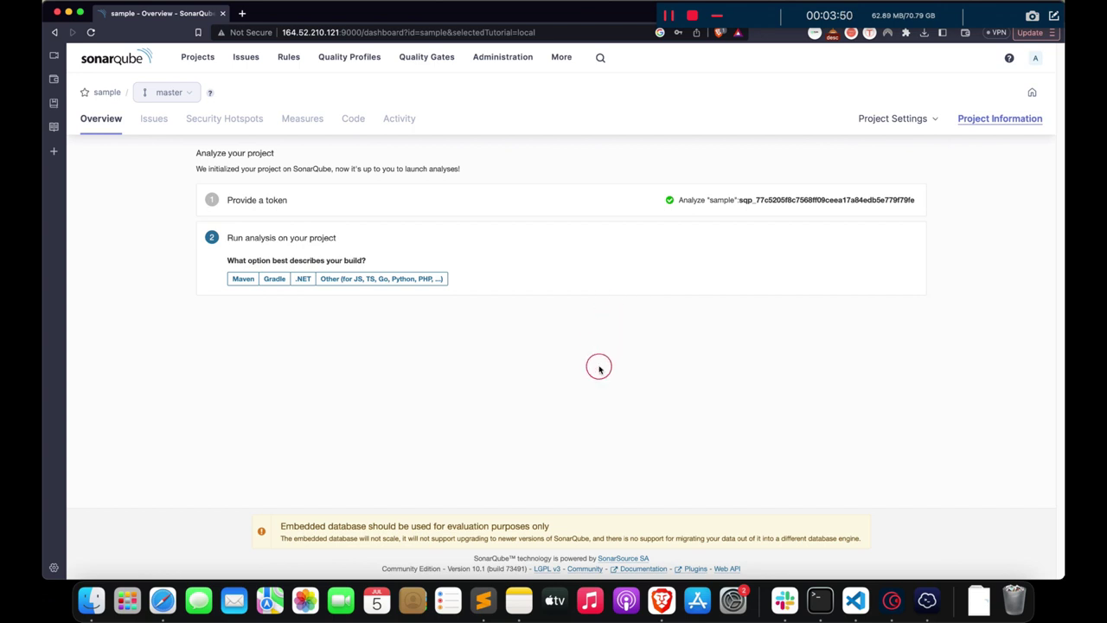
pyautogui.press('super+Tab')
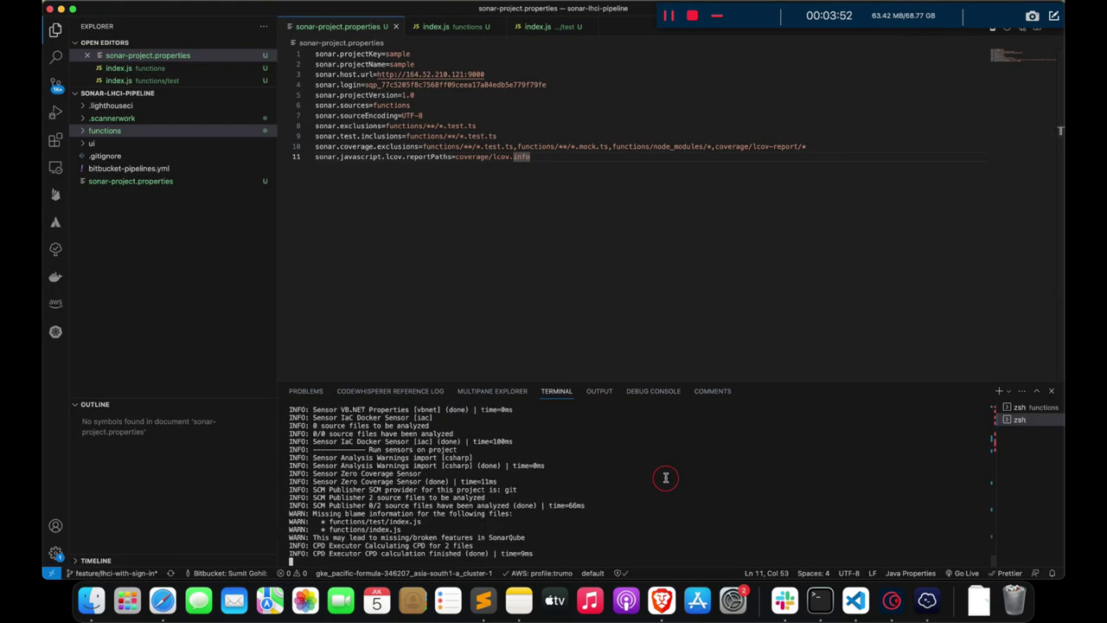
pyautogui.press('super+Tab')
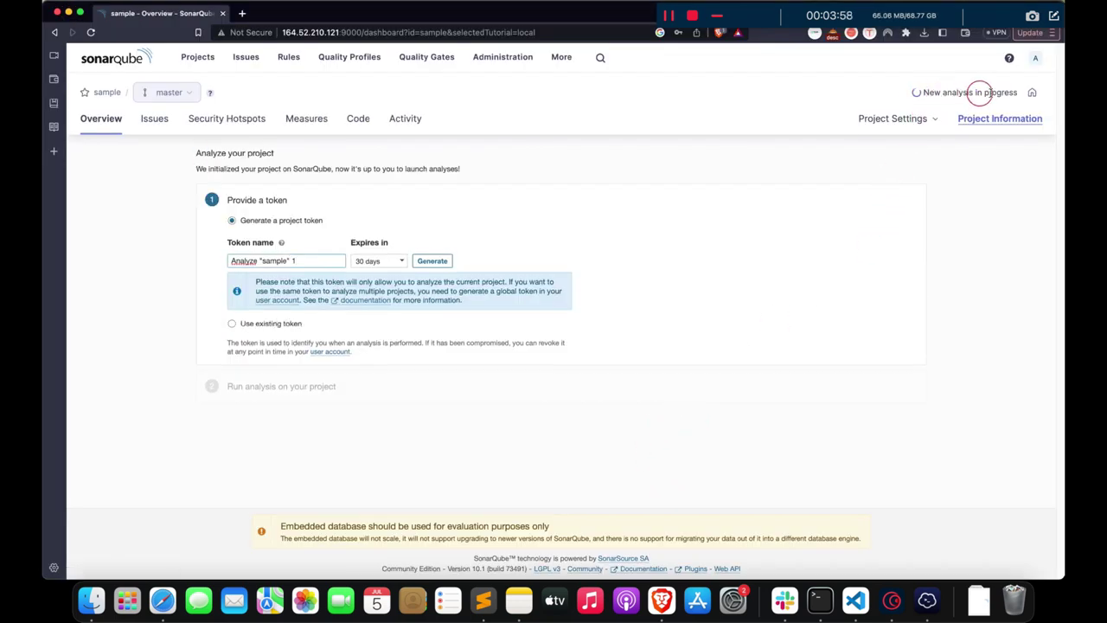
pyautogui.press('super+Tab')
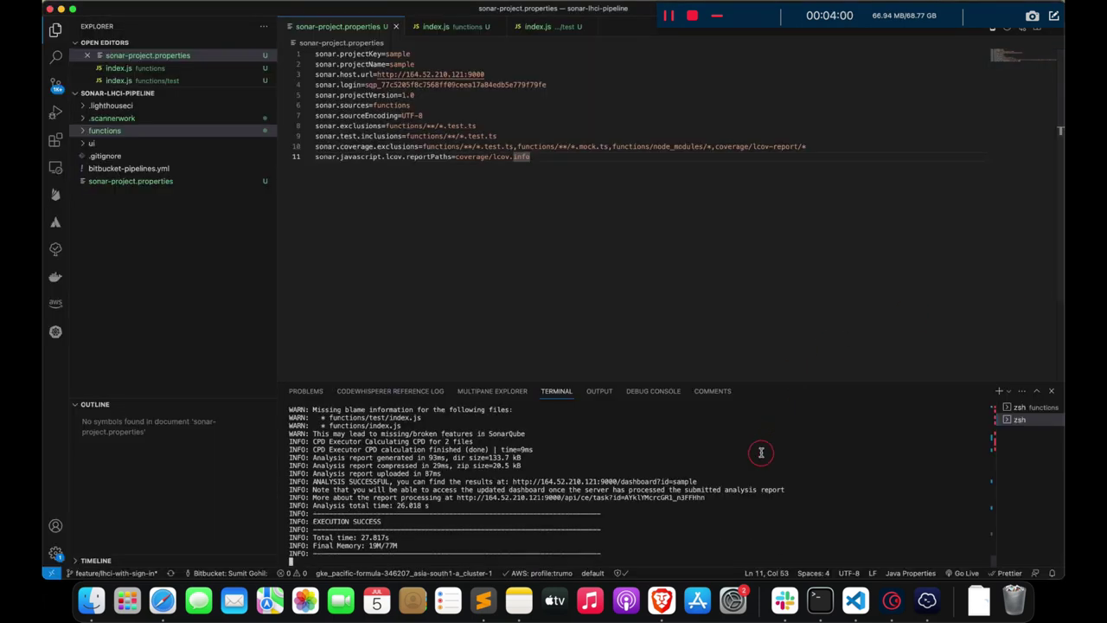
pyautogui.press('super+Tab')
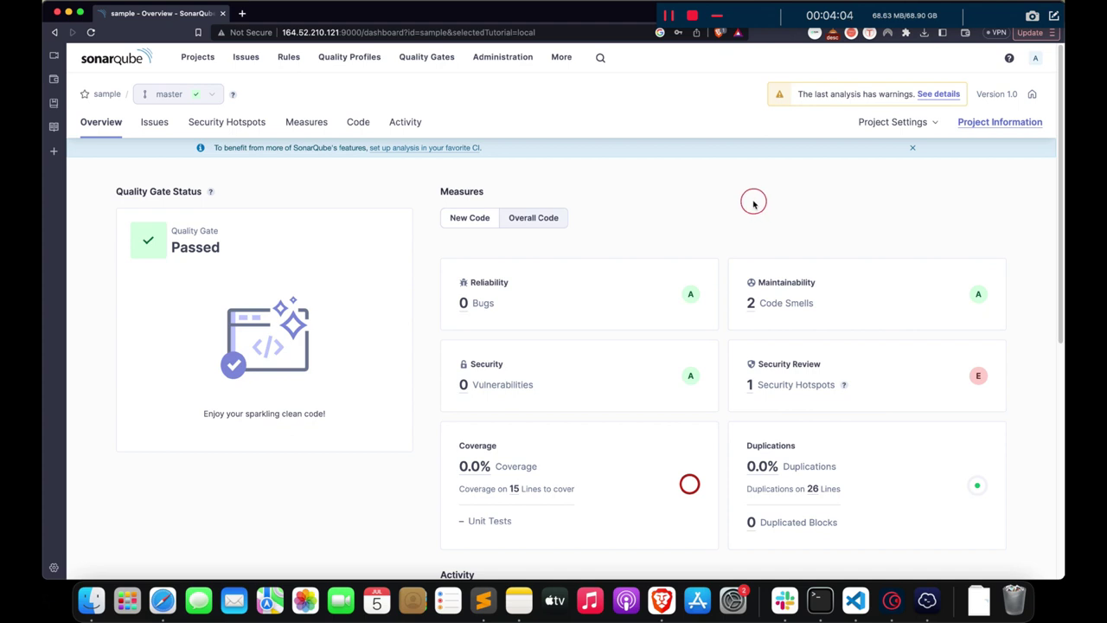
# - From the Overview, list the project's 2 code smells and open the useless sampleVaribale assignment issue
pyautogui.click(454, 217)
pyautogui.click(515, 217)
pyautogui.scroll(-2, 765, 197)
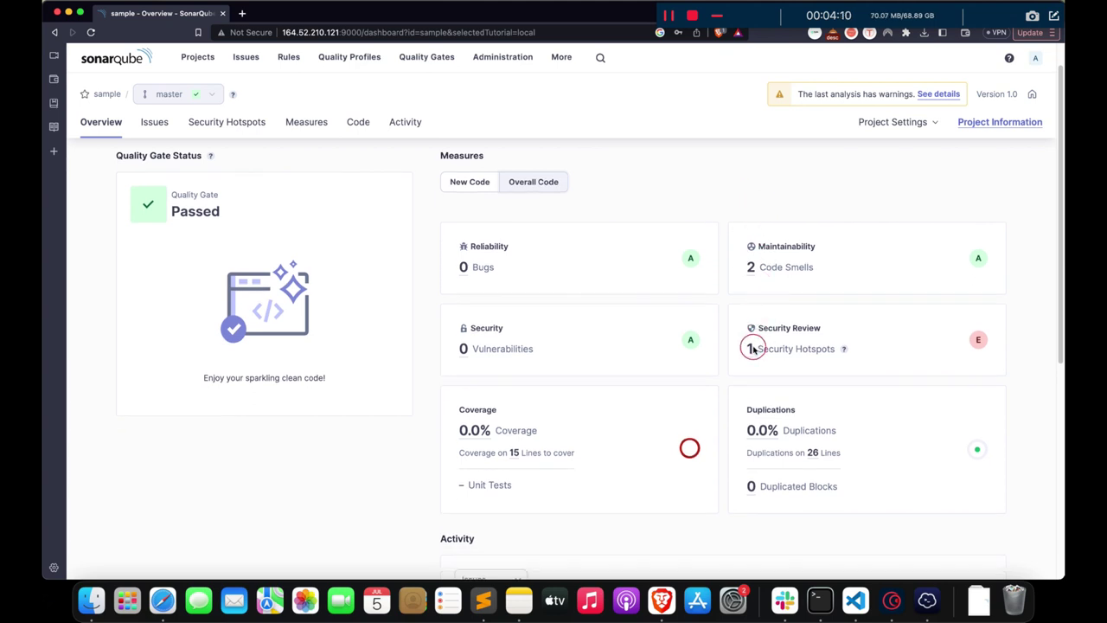
pyautogui.click(749, 275)
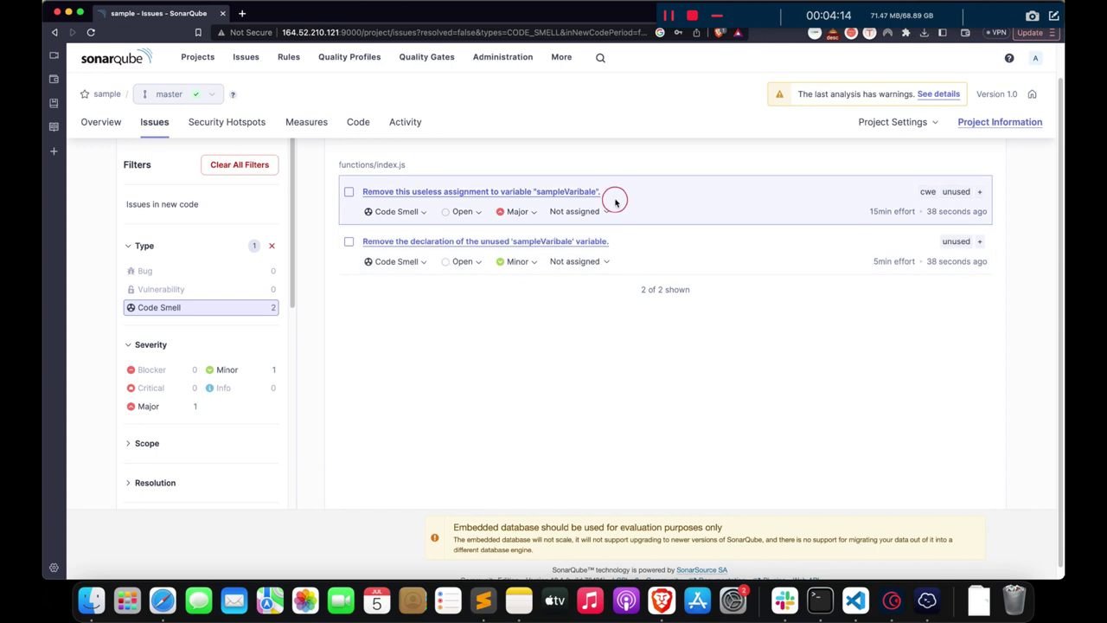
pyautogui.click(591, 192)
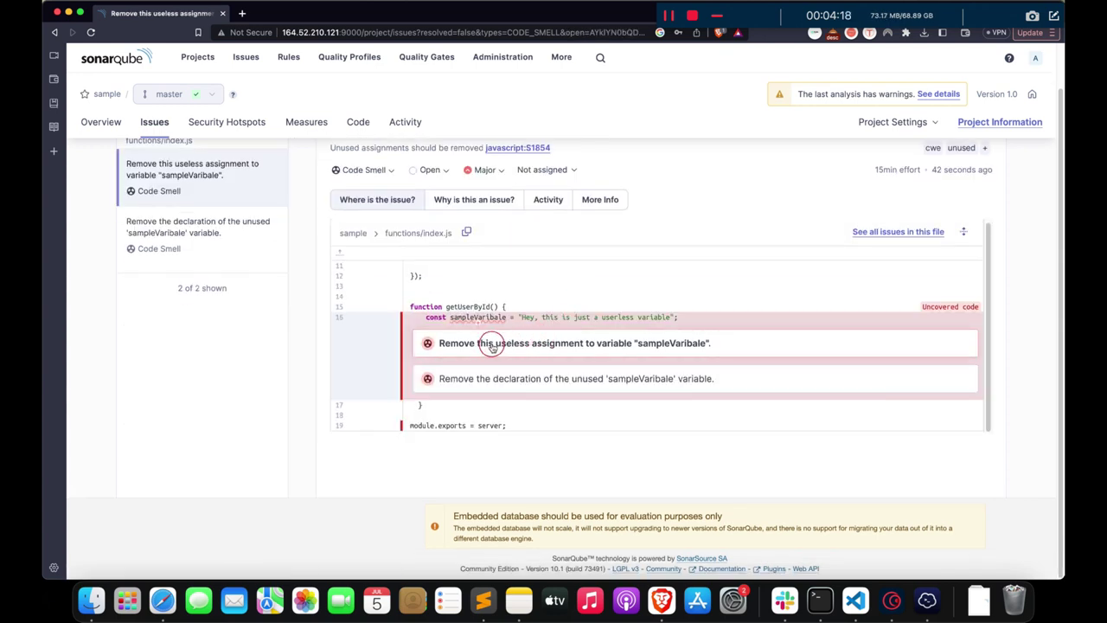
pyautogui.click(856, 599)
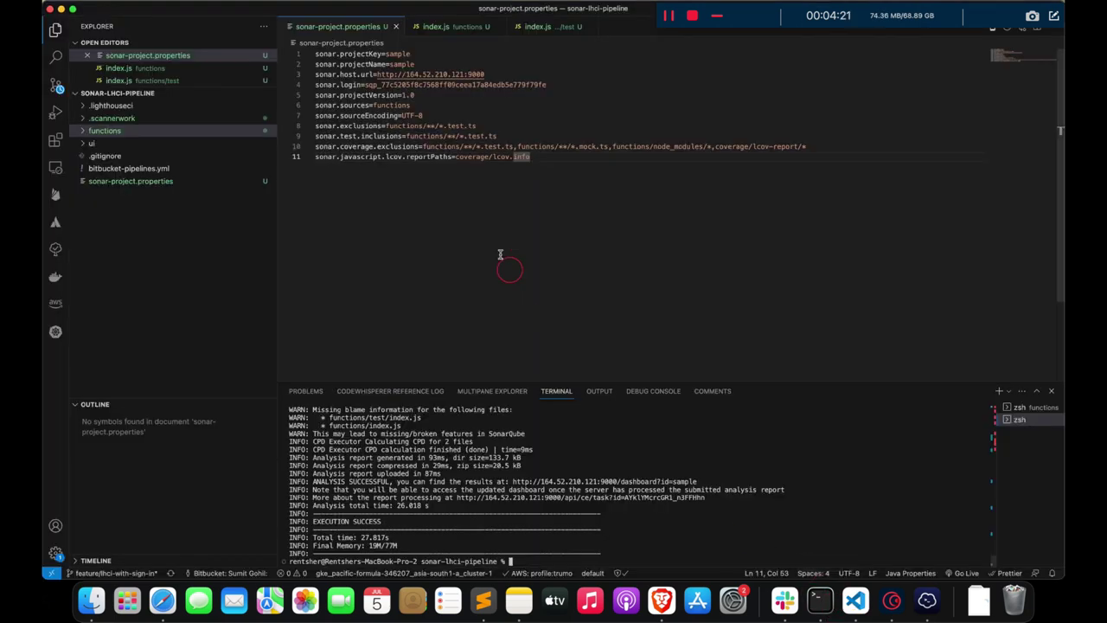
# - Delete the getUserById function on lines 15–17 of functions/index.js
pyautogui.click(461, 27)
pyautogui.click(372, 218)
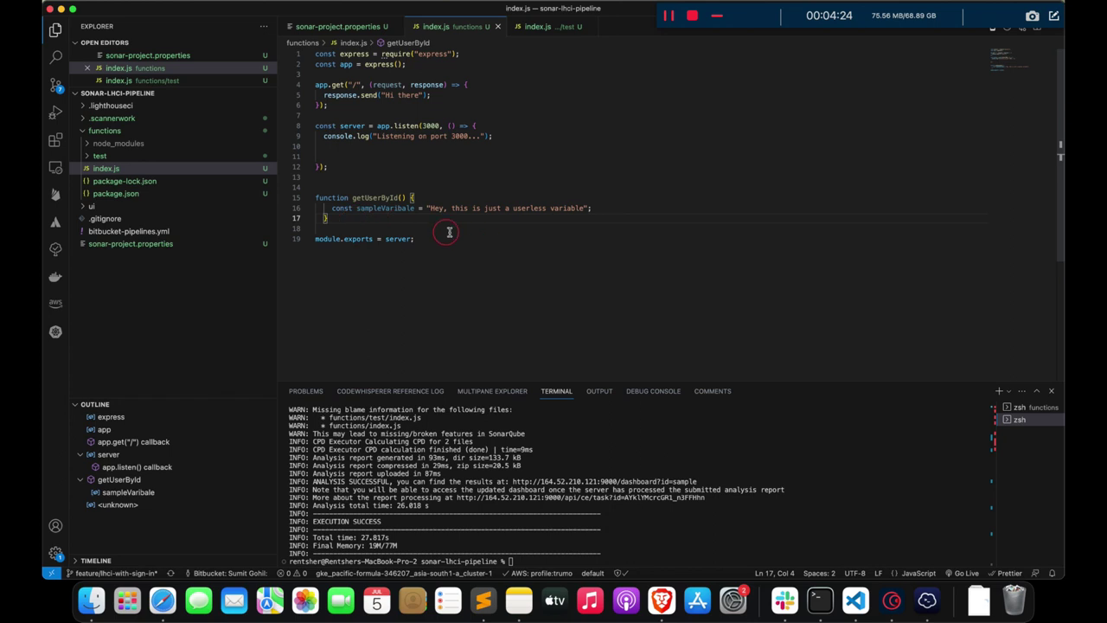
pyautogui.moveTo(327, 218); pyautogui.dragTo(311, 198)
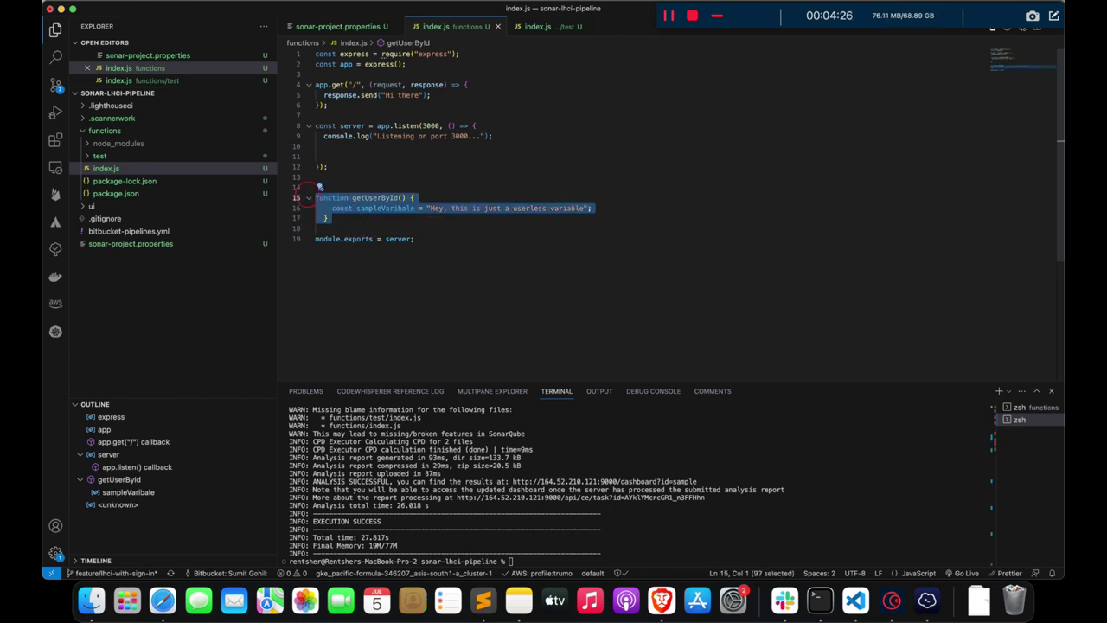
pyautogui.write('\\')
pyautogui.press('BackSpace')
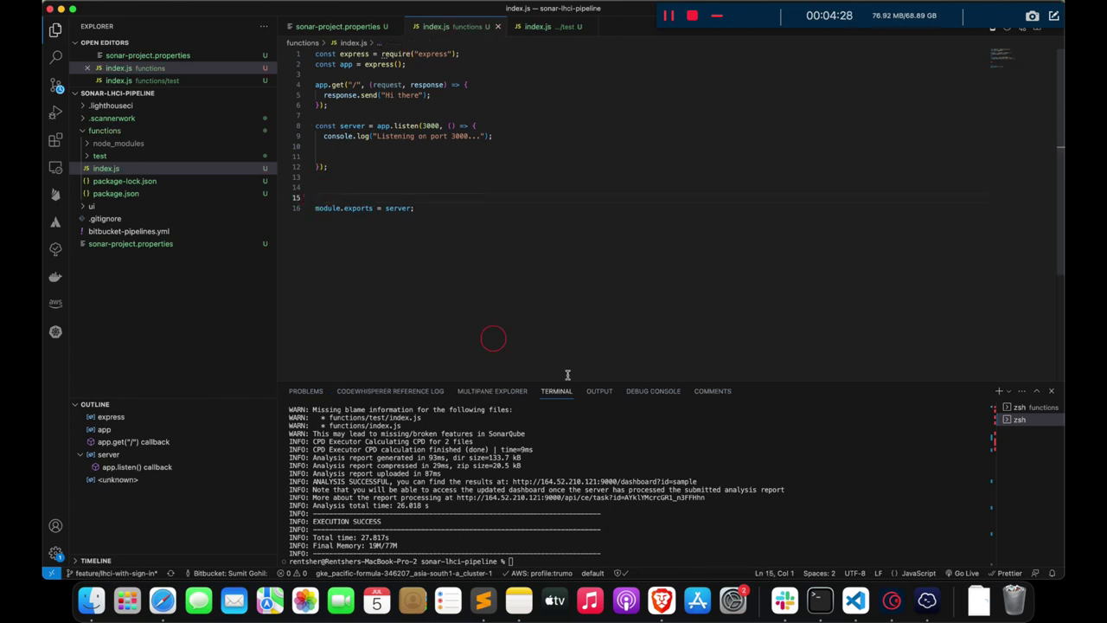
# - Clear the terminal and rerun sonar-scanner
pyautogui.write('clear')
pyautogui.press('Return')
pyautogui.write('sonar-scanner')
pyautogui.press('Return')
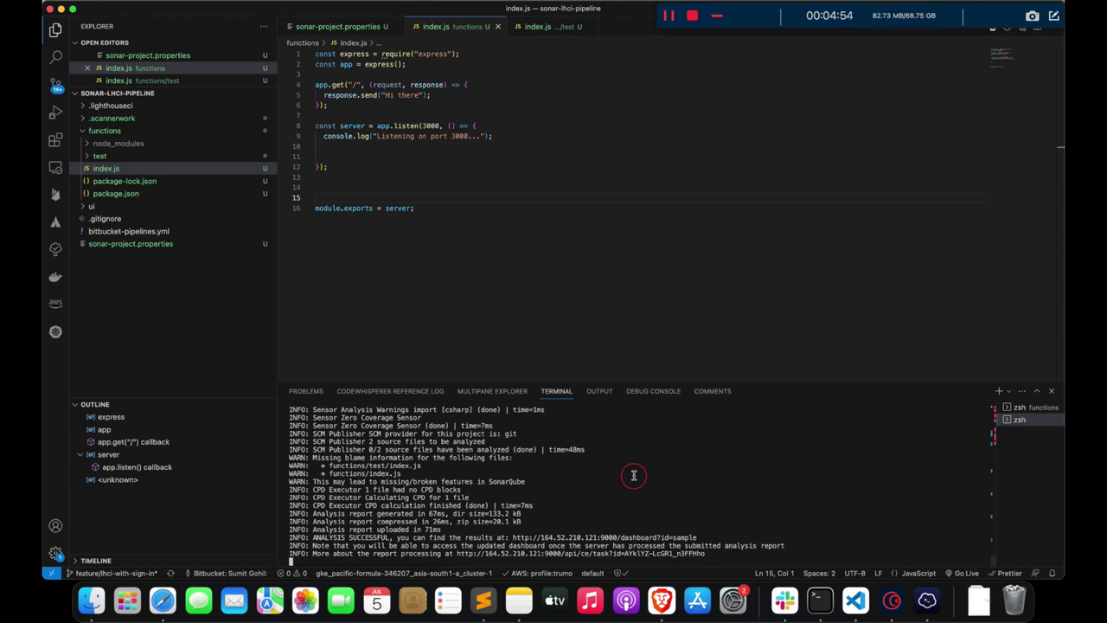
pyautogui.click(661, 600)
pyautogui.click(101, 122)
pyautogui.click(90, 32)
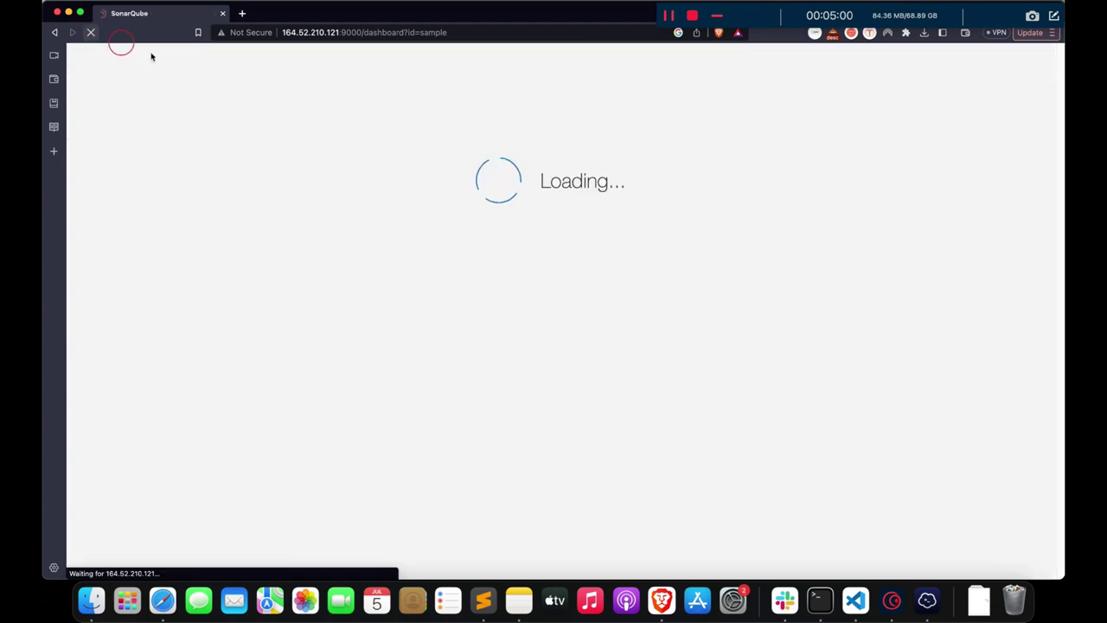
pyautogui.click(533, 217)
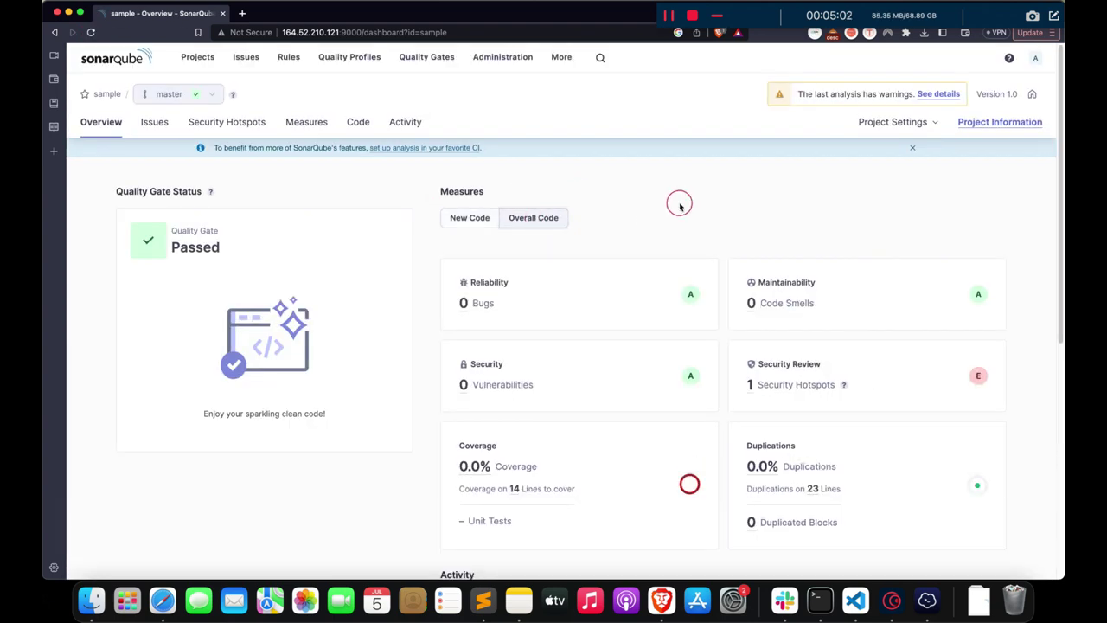
pyautogui.click(754, 302)
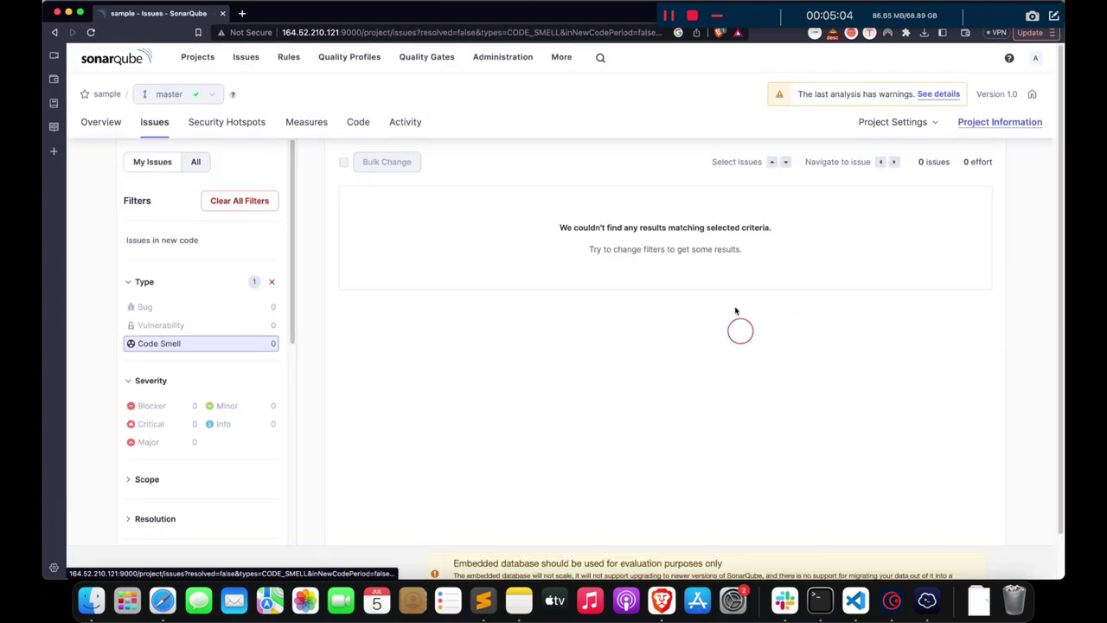
pyautogui.click(56, 32)
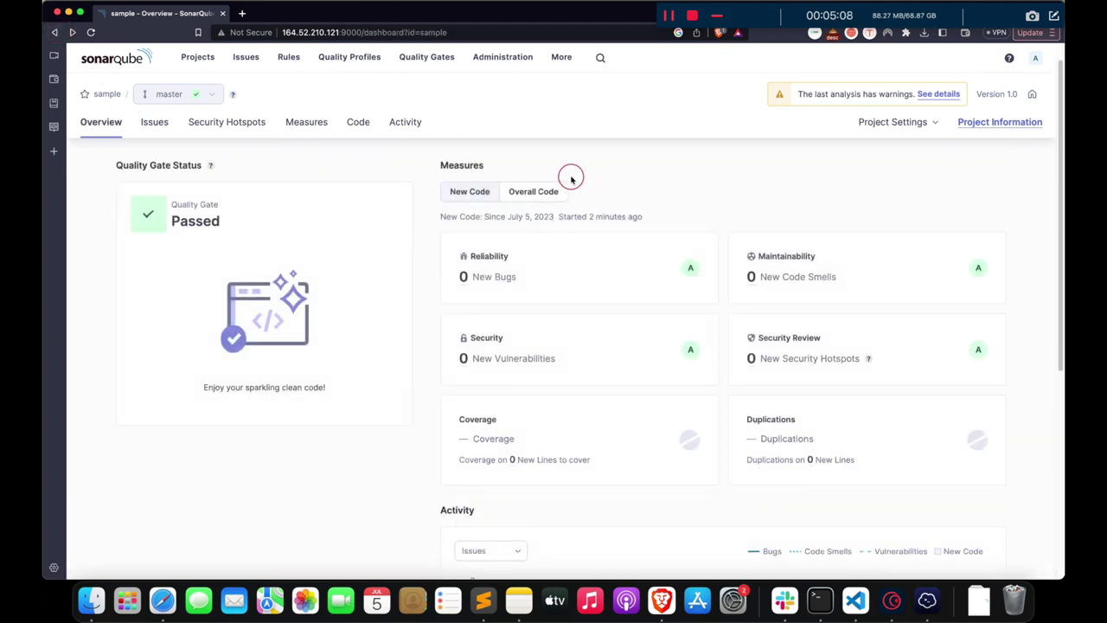
pyautogui.click(309, 123)
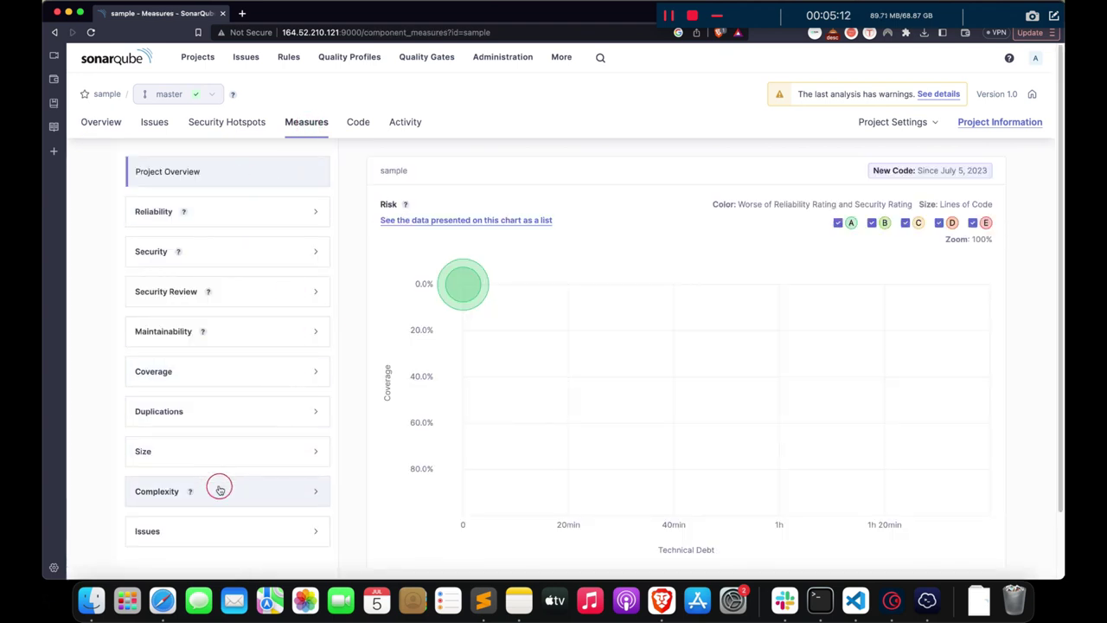
pyautogui.click(219, 490)
pyautogui.click(221, 532)
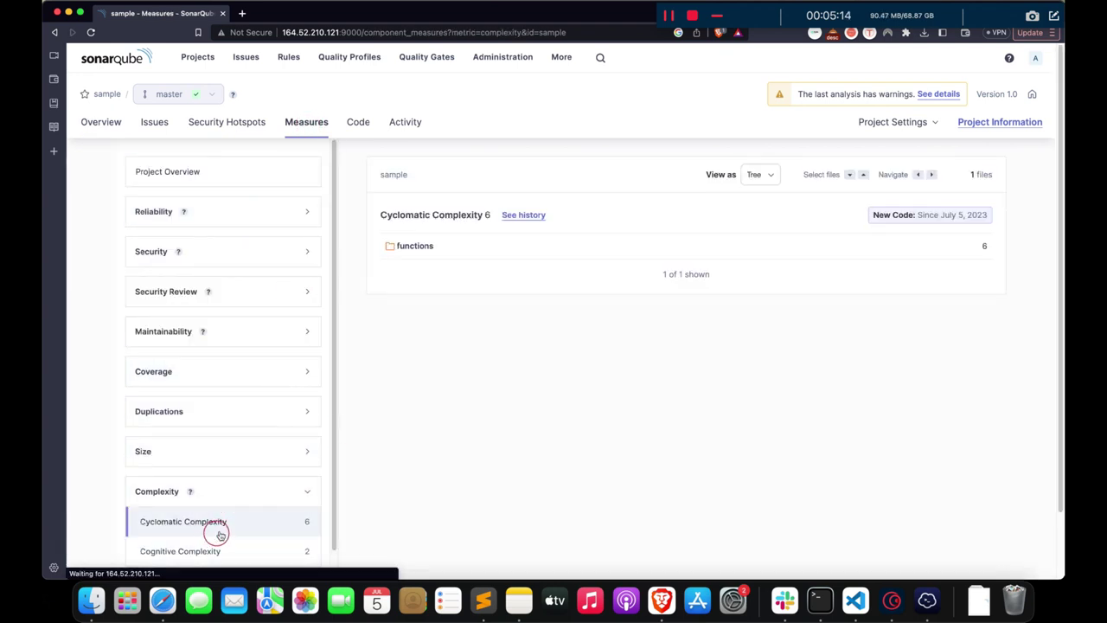
pyautogui.click(414, 248)
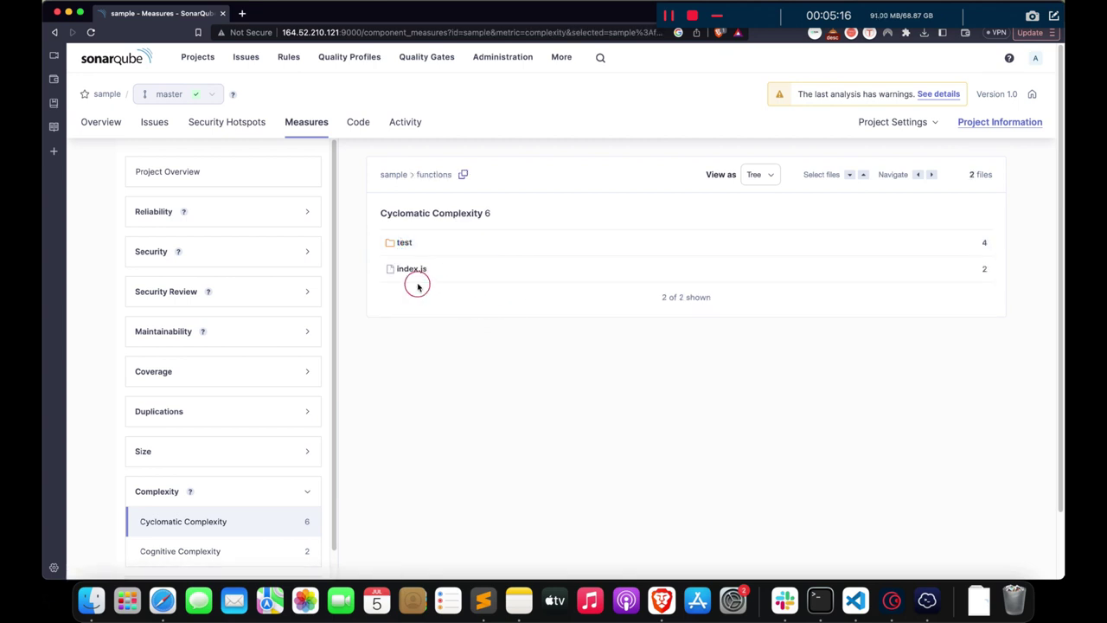
pyautogui.click(411, 268)
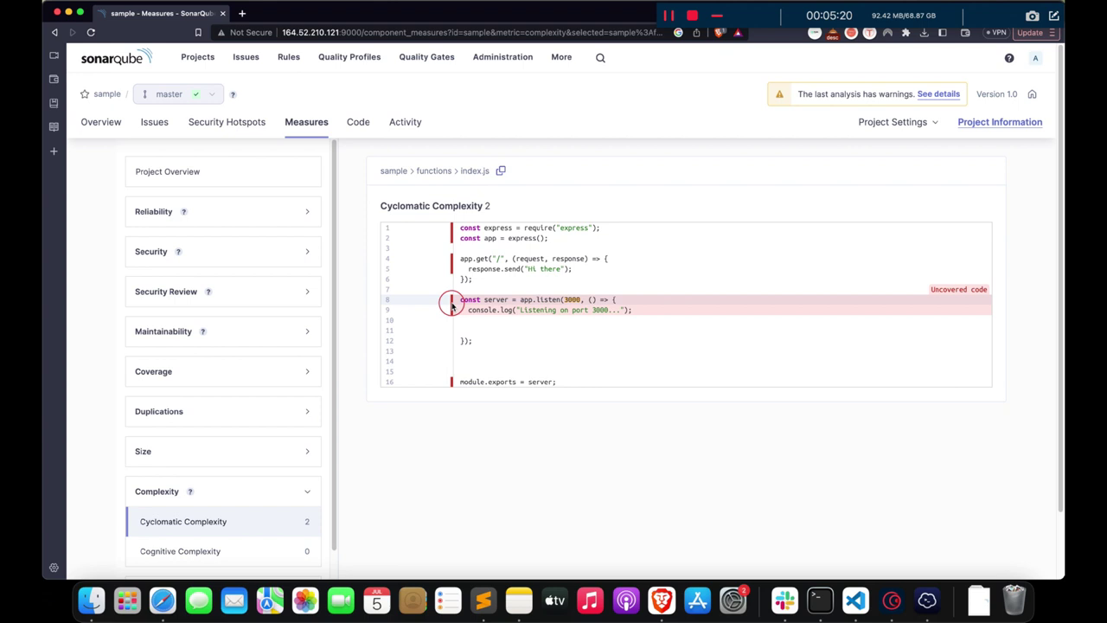
pyautogui.moveTo(452, 305)
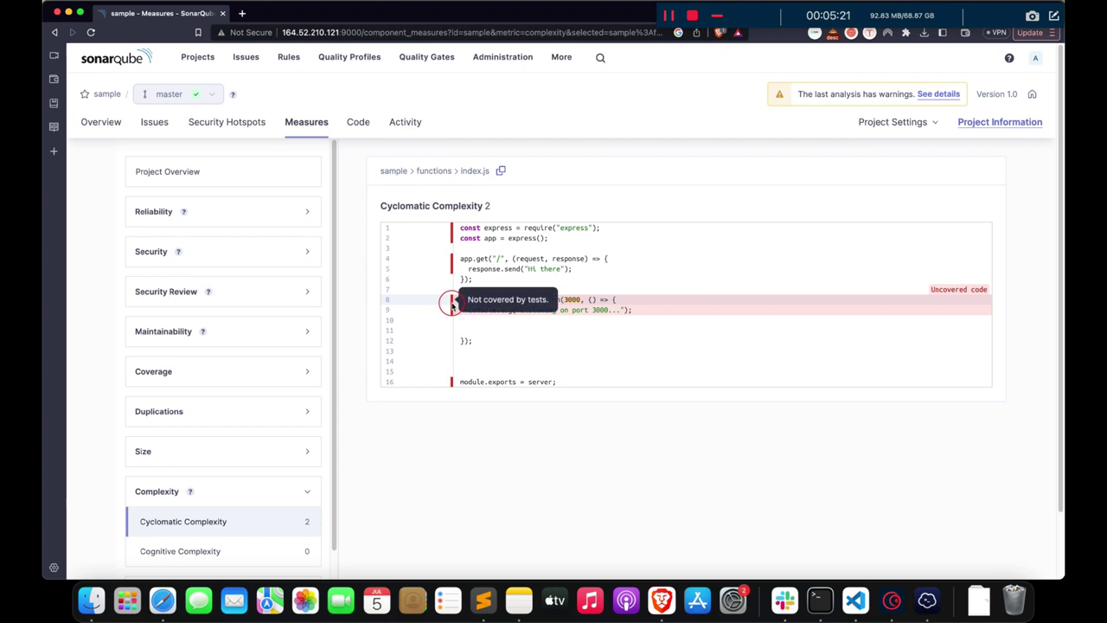
pyautogui.click(149, 211)
pyautogui.click(238, 211)
pyautogui.click(225, 250)
pyautogui.click(225, 250)
pyautogui.click(100, 130)
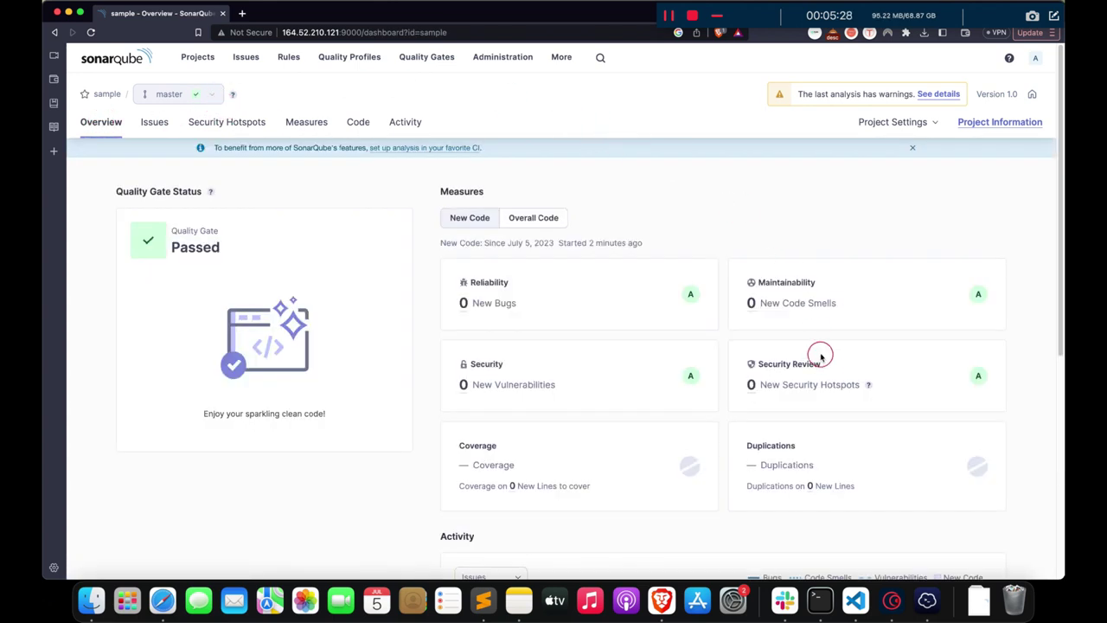
# - Show the Installation Client slide, then return to the sonar-lhci-pipeline project in VS Code
pyautogui.click(692, 15)
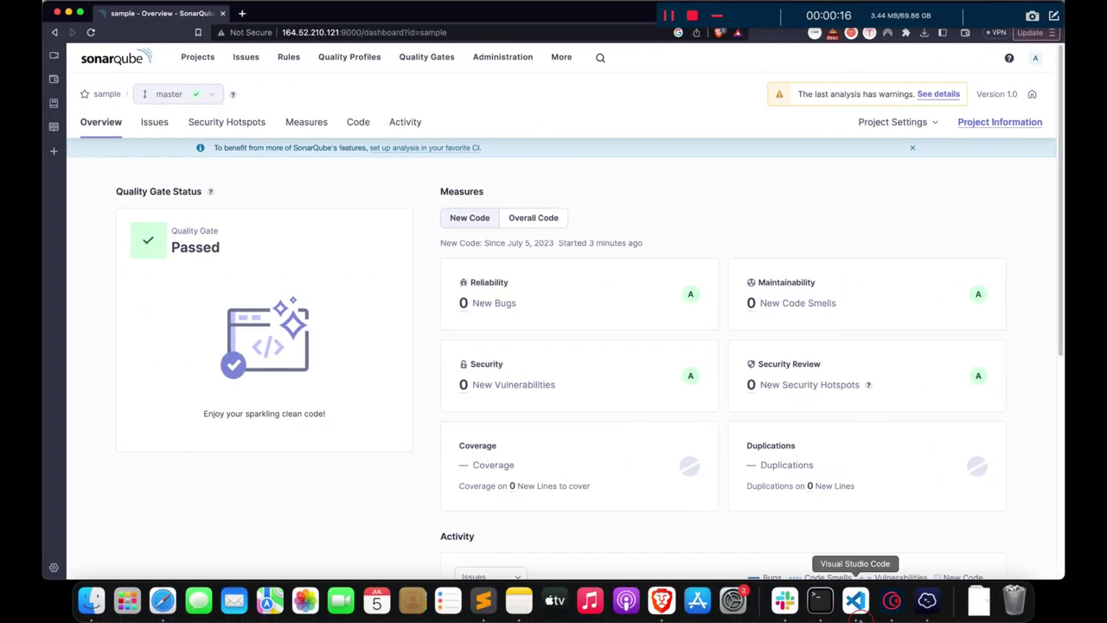
pyautogui.click(856, 616)
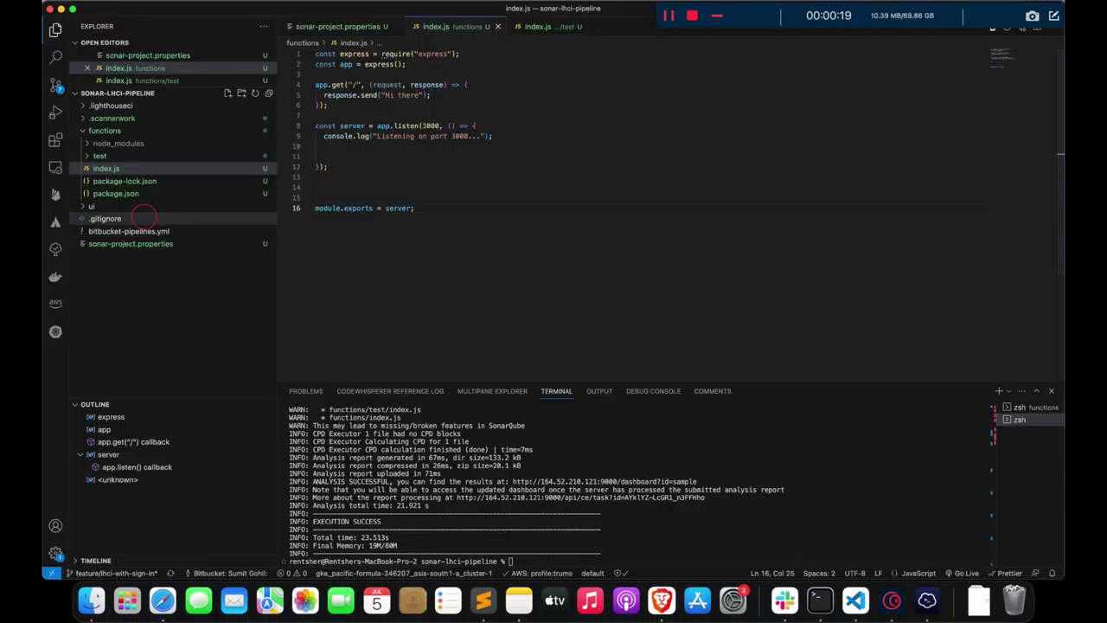
# - In bitbucket-pipelines.yml, remove the &lighthouse anchor and rename the lighthouse step to sonarqube
pyautogui.click(130, 231)
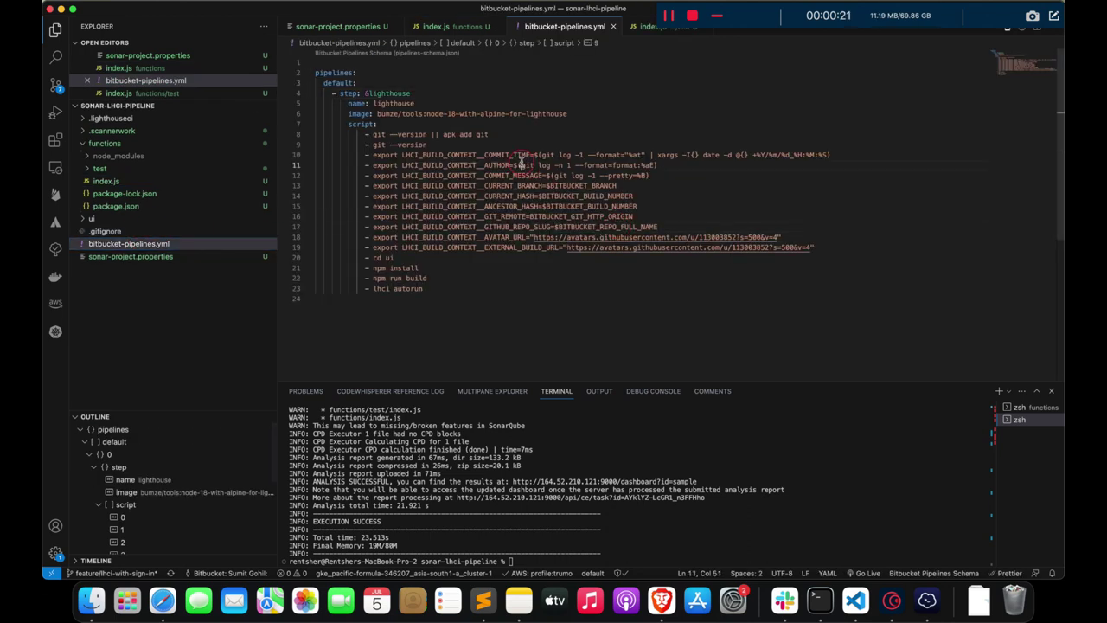
pyautogui.click(488, 261)
pyautogui.click(389, 94)
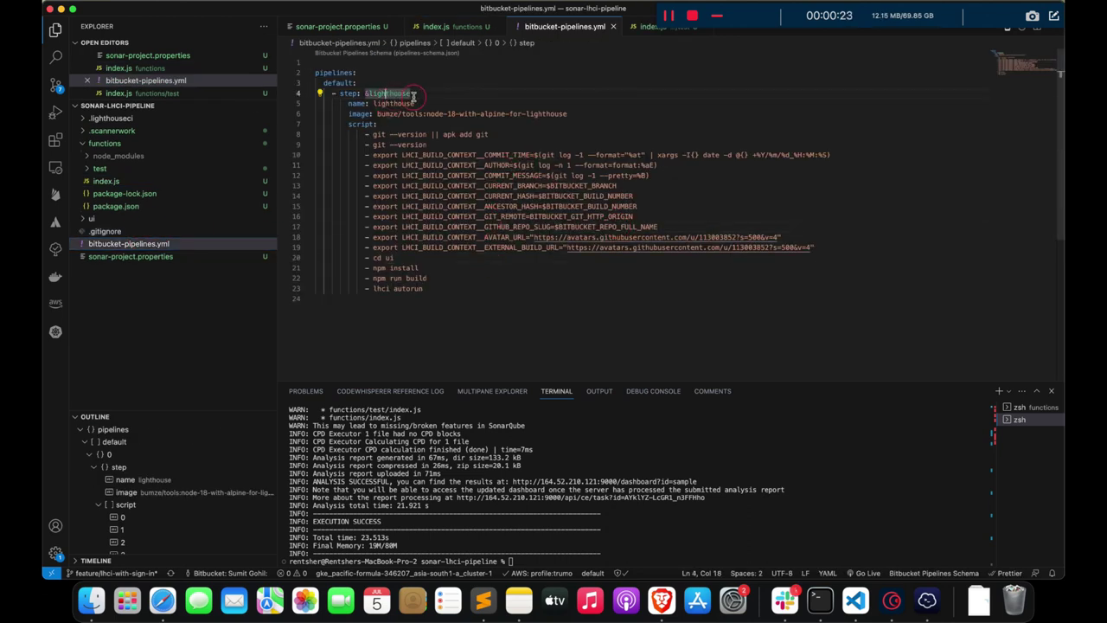
pyautogui.press('BackSpace')
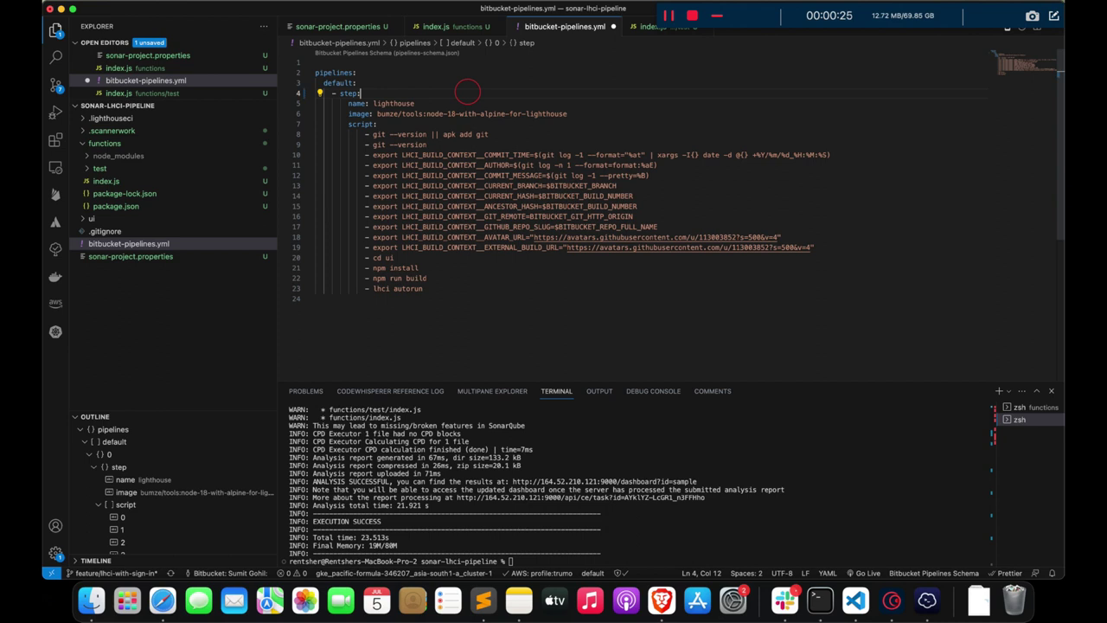
pyautogui.doubleClick(393, 103)
pyautogui.write('sona')
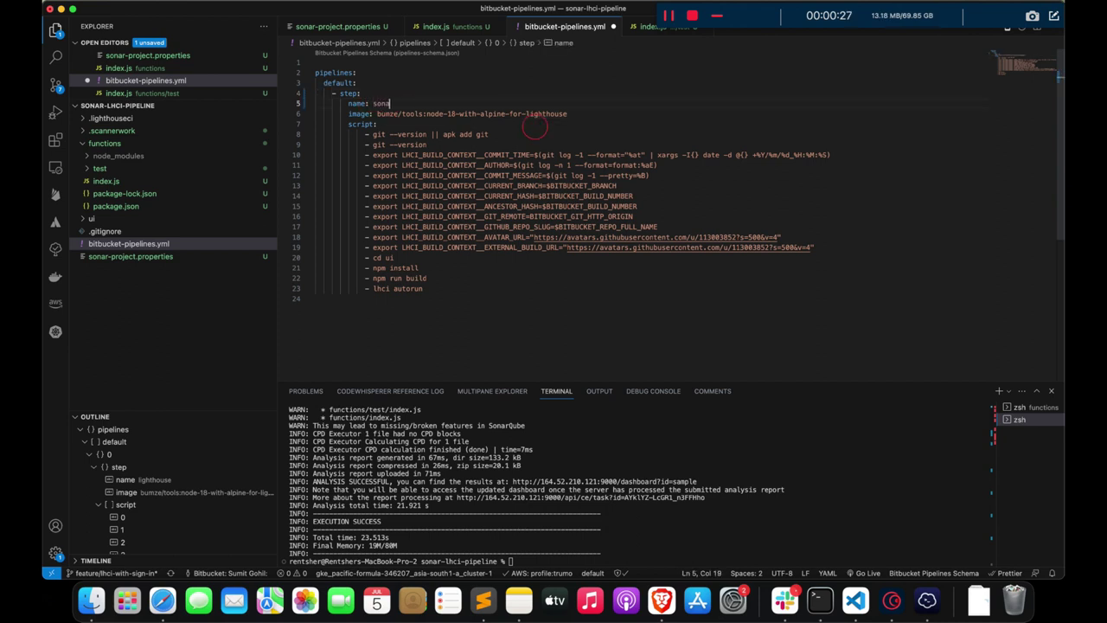
pyautogui.click(572, 81)
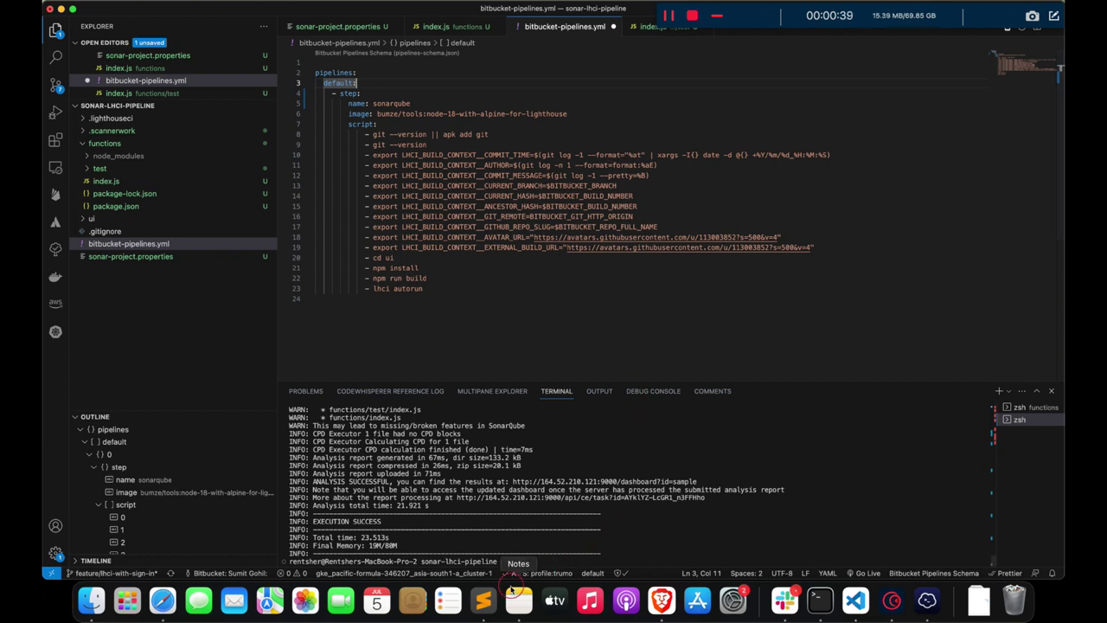
pyautogui.click(519, 599)
# - Copy the sonarqube-scan pipe line from the note and delete the image line and old lighthouse script
pyautogui.click(319, 216)
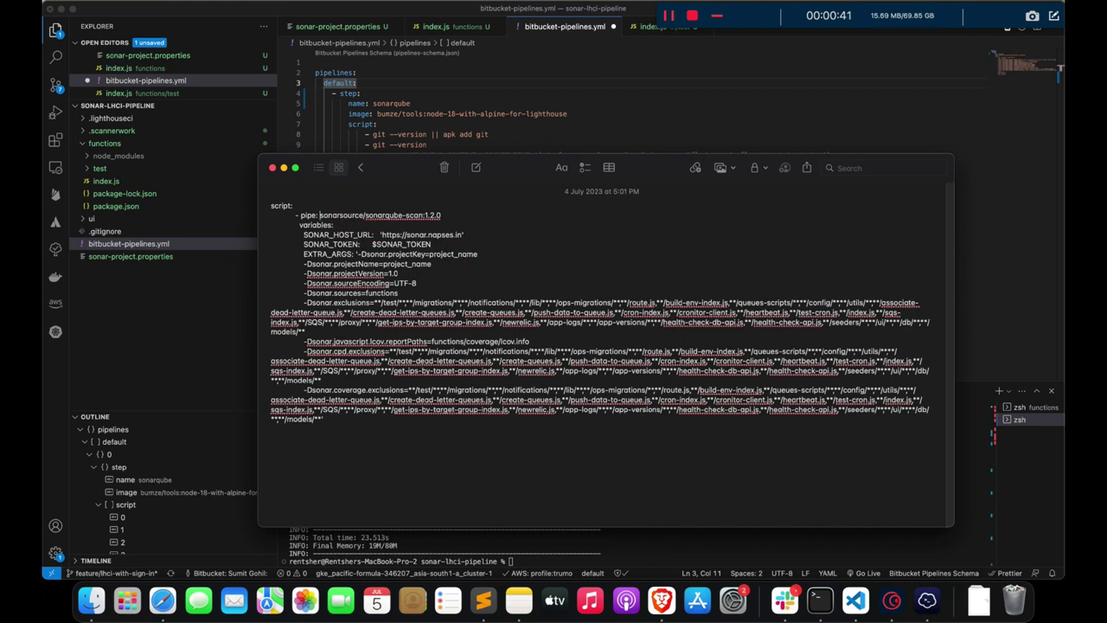
pyautogui.moveTo(300, 214); pyautogui.dragTo(441, 216)
pyautogui.press('super+c')
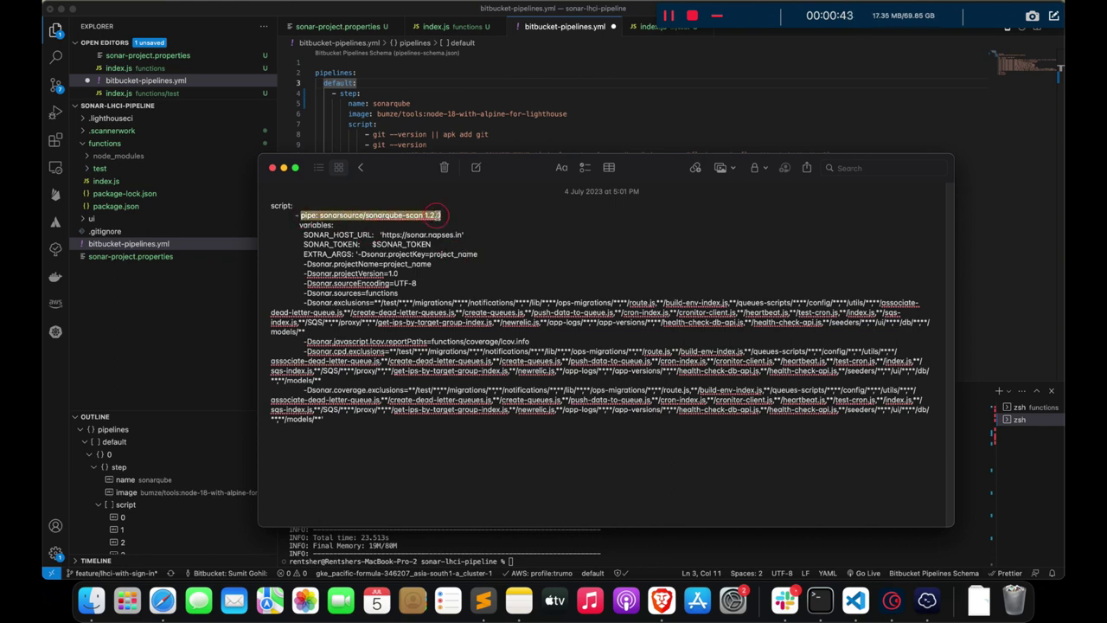
pyautogui.press('super+Tab')
pyautogui.press('super+Tab')
pyautogui.click(389, 117)
pyautogui.moveTo(568, 113); pyautogui.dragTo(573, 104)
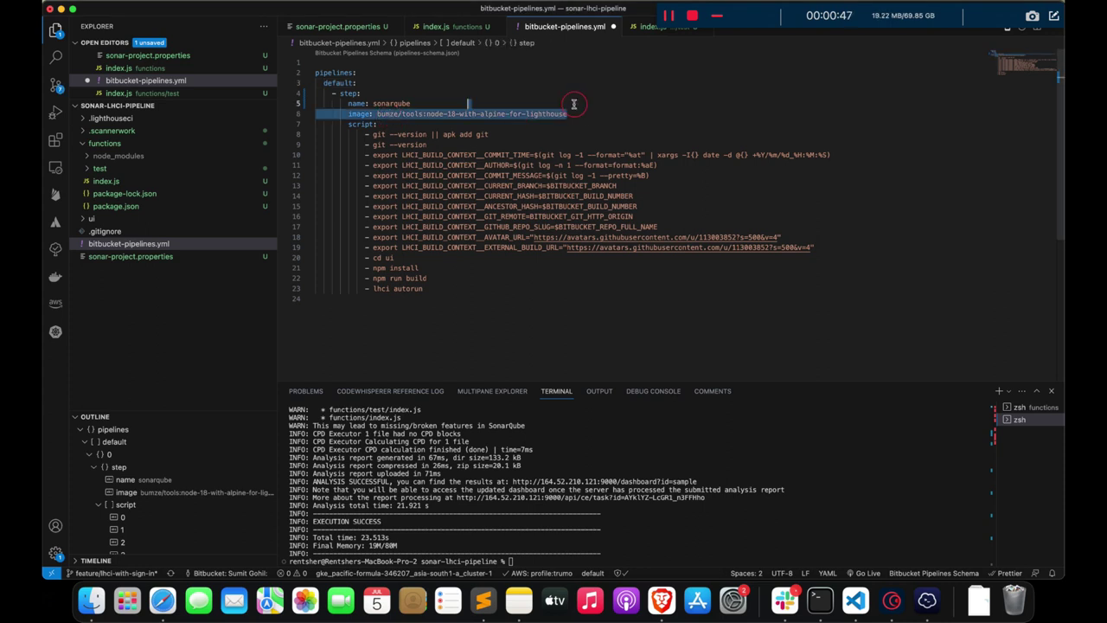
pyautogui.press('BackSpace')
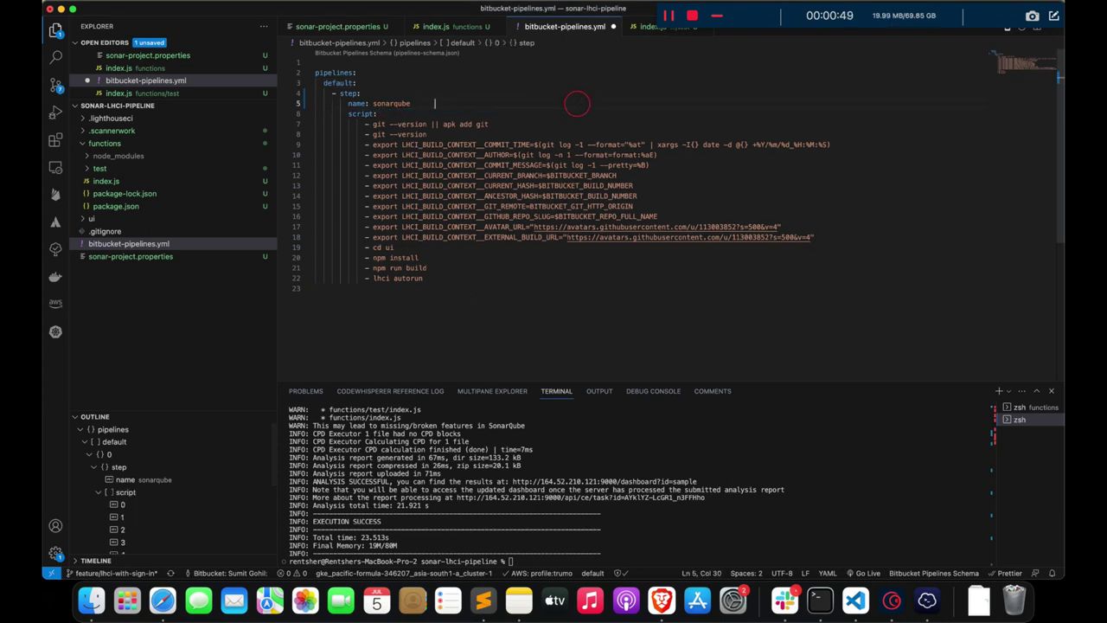
pyautogui.press('BackSpace')
pyautogui.press('BackSpace')
pyautogui.press('BackSpace')
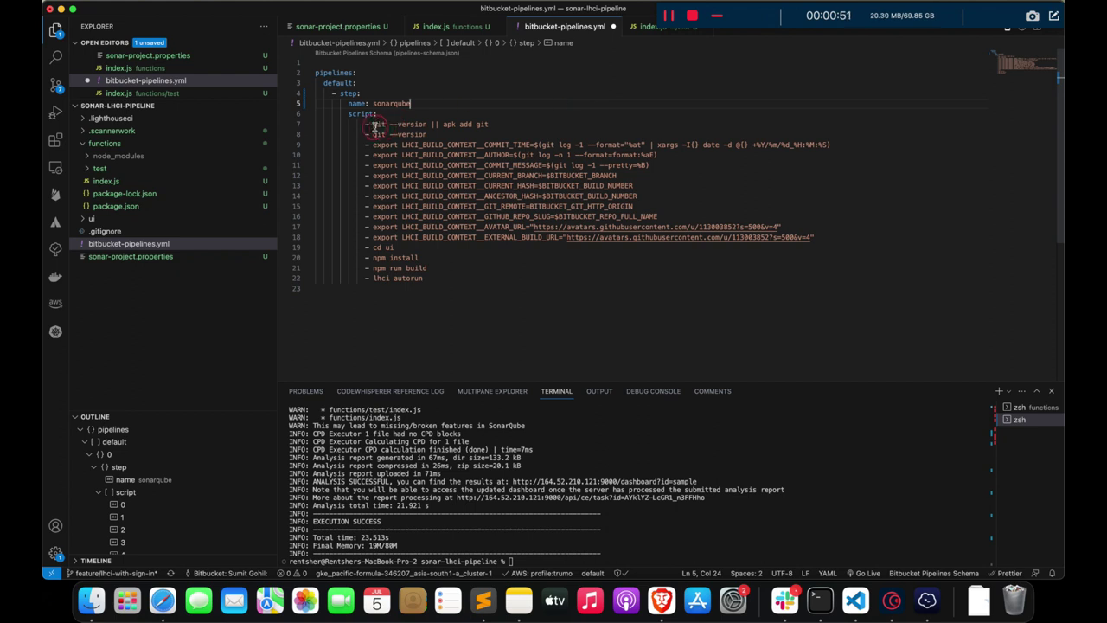
pyautogui.moveTo(363, 127); pyautogui.dragTo(315, 289)
pyautogui.press('BackSpace')
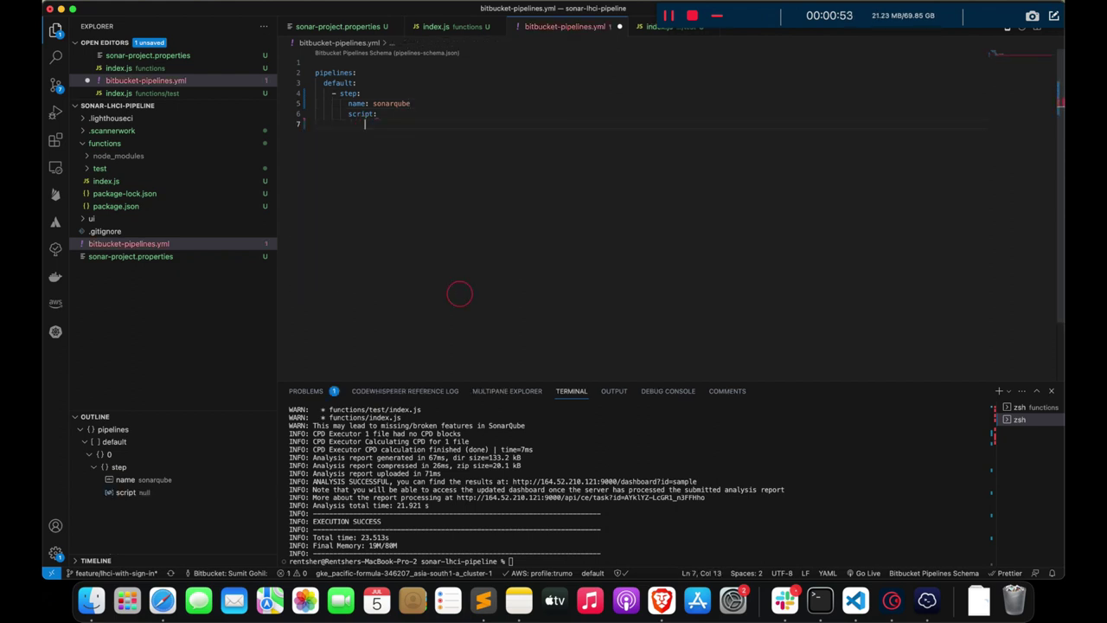
# - Add '- pipe: sonarsource/sonarqube-scan:1.2.0' under script
pyautogui.write('-')
pyautogui.press('super+v')
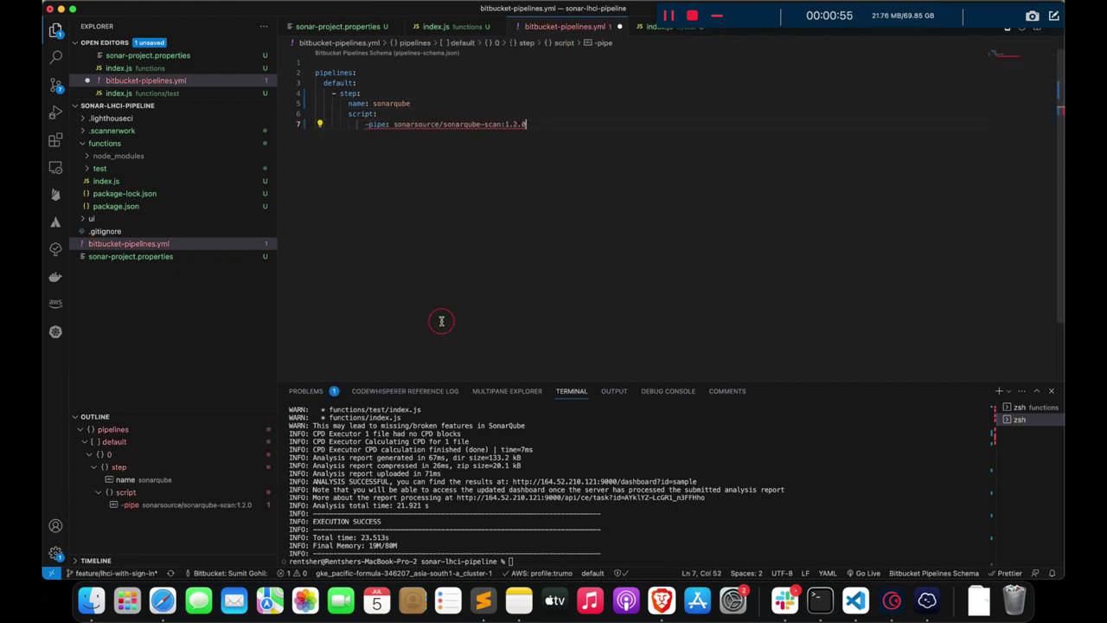
pyautogui.click(366, 123)
pyautogui.press('space')
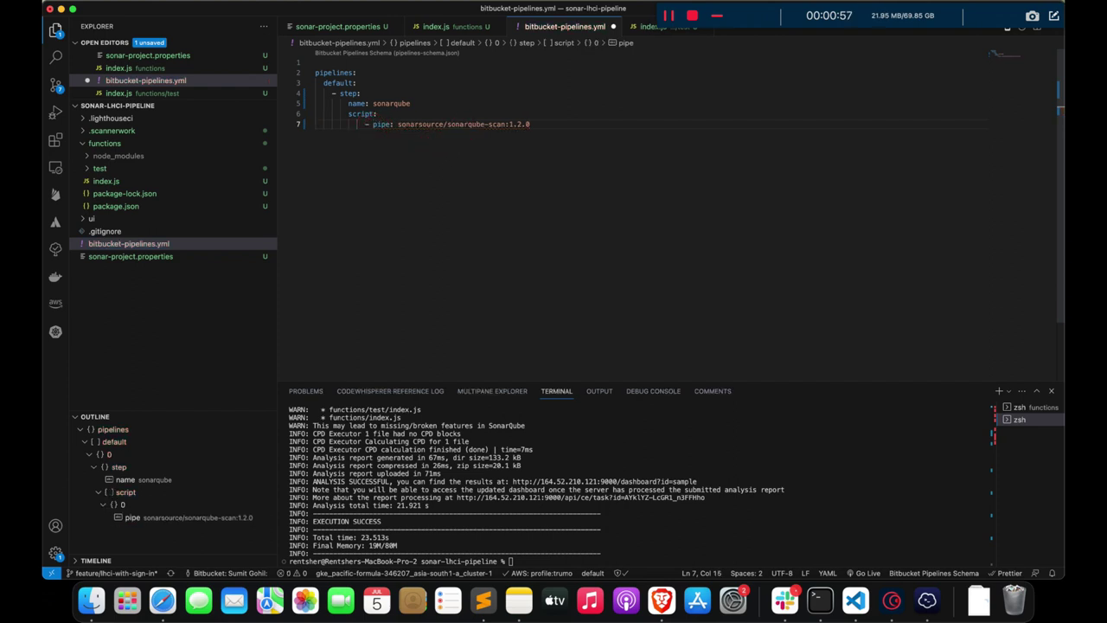
pyautogui.moveTo(398, 124); pyautogui.dragTo(530, 124)
pyautogui.click(561, 124)
# - Add an indented variables: block beneath the pipe with a SONAR_HOST_URL: entry
pyautogui.press('Return')
pyautogui.press('super+Tab')
pyautogui.press('super+Tab')
pyautogui.press('Tab')
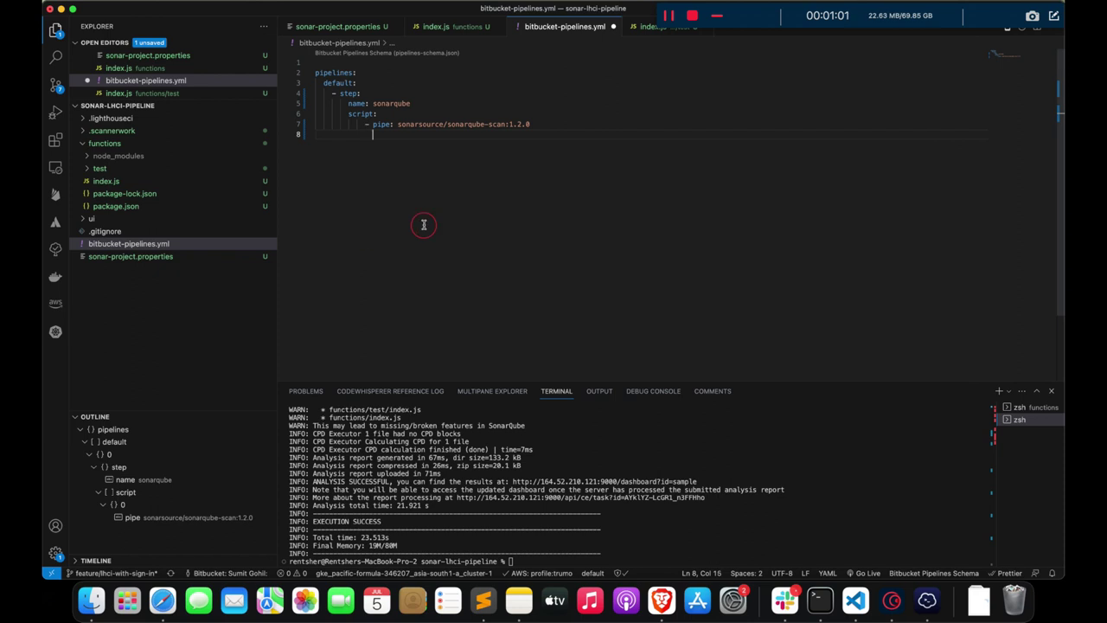
pyautogui.write('variab')
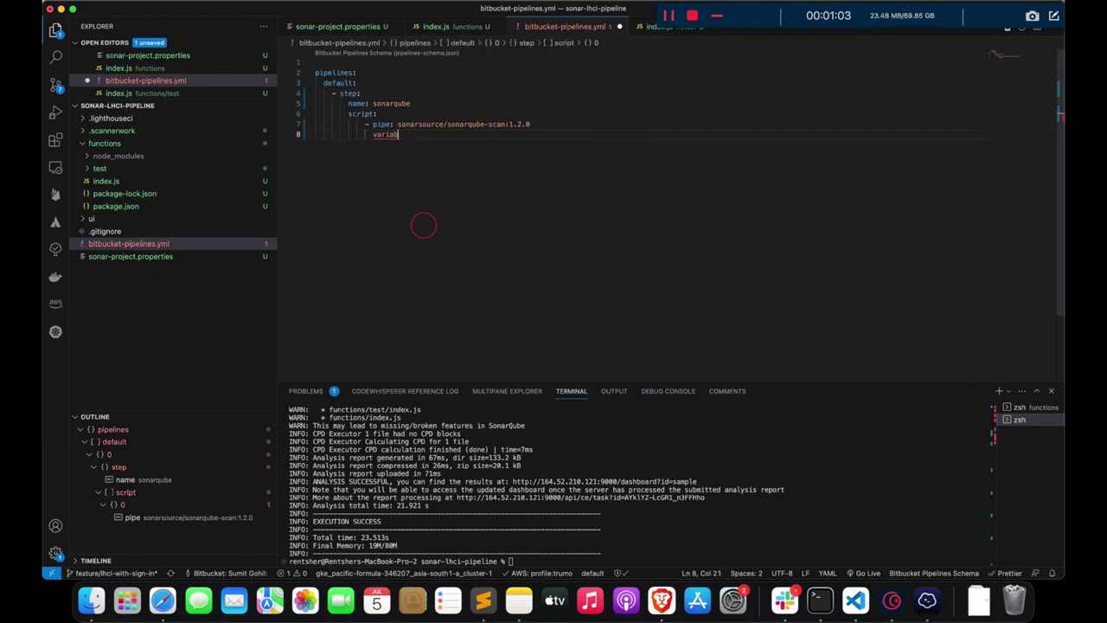
pyautogui.press('Return')
pyautogui.press('super+Tab')
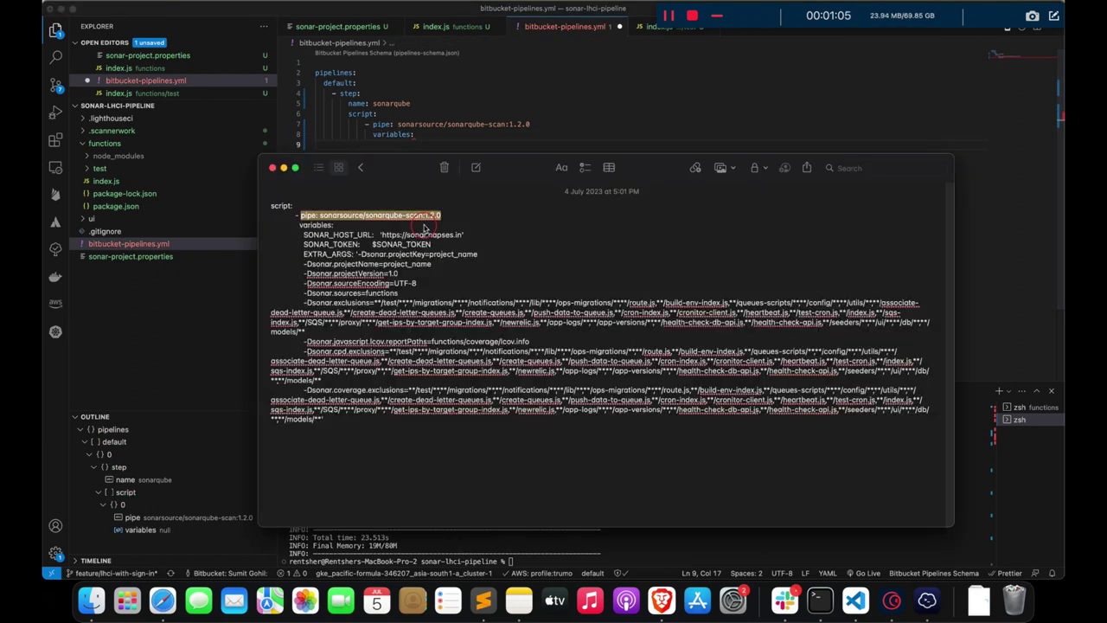
pyautogui.press('super+Tab')
pyautogui.write('SONAR_')
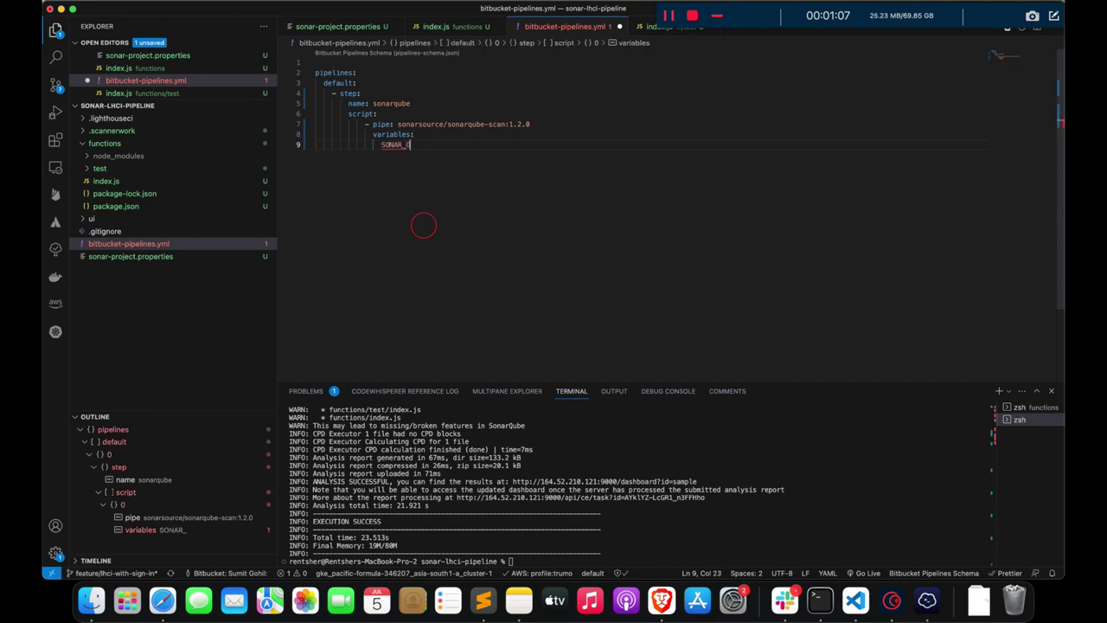
pyautogui.write('HOST_URL')
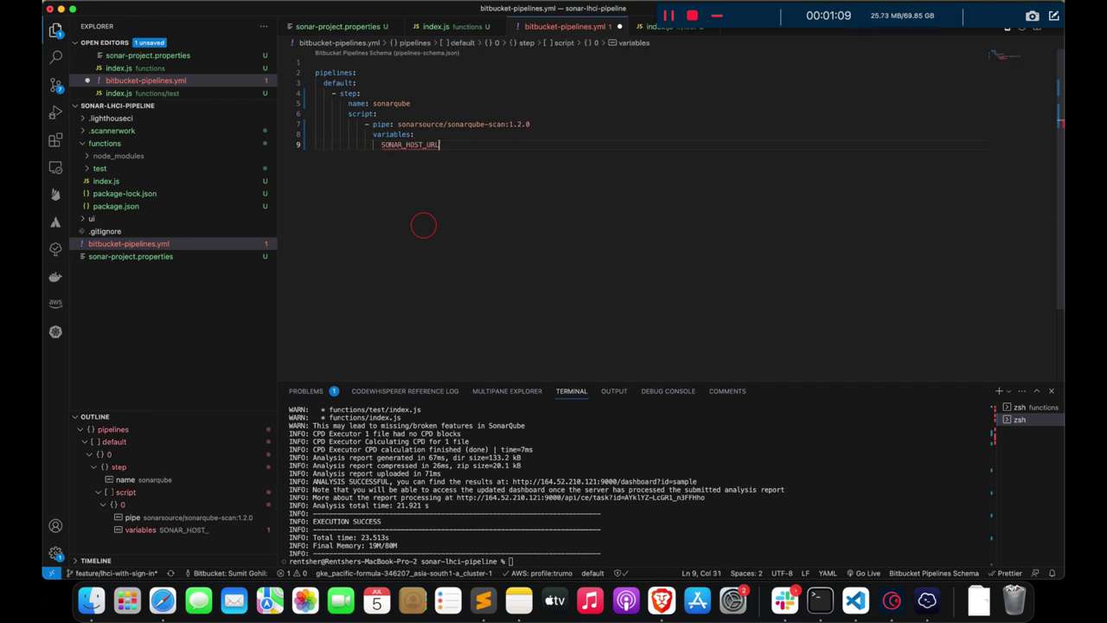
pyautogui.press('super+Tab')
pyautogui.press('super+Tab')
pyautogui.write(':')
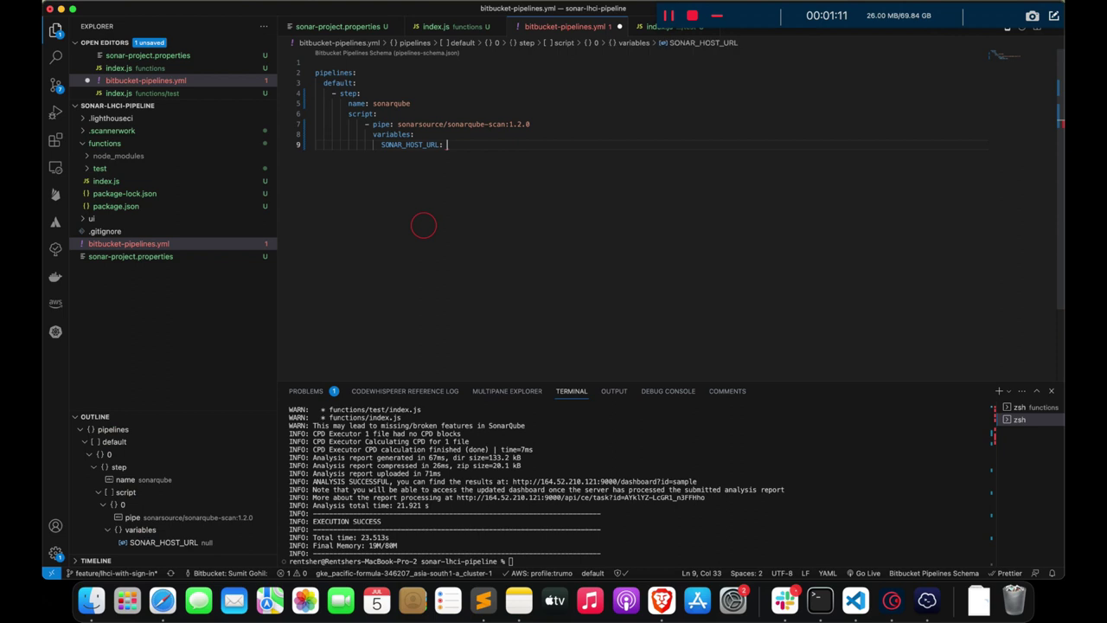
pyautogui.click(368, 26)
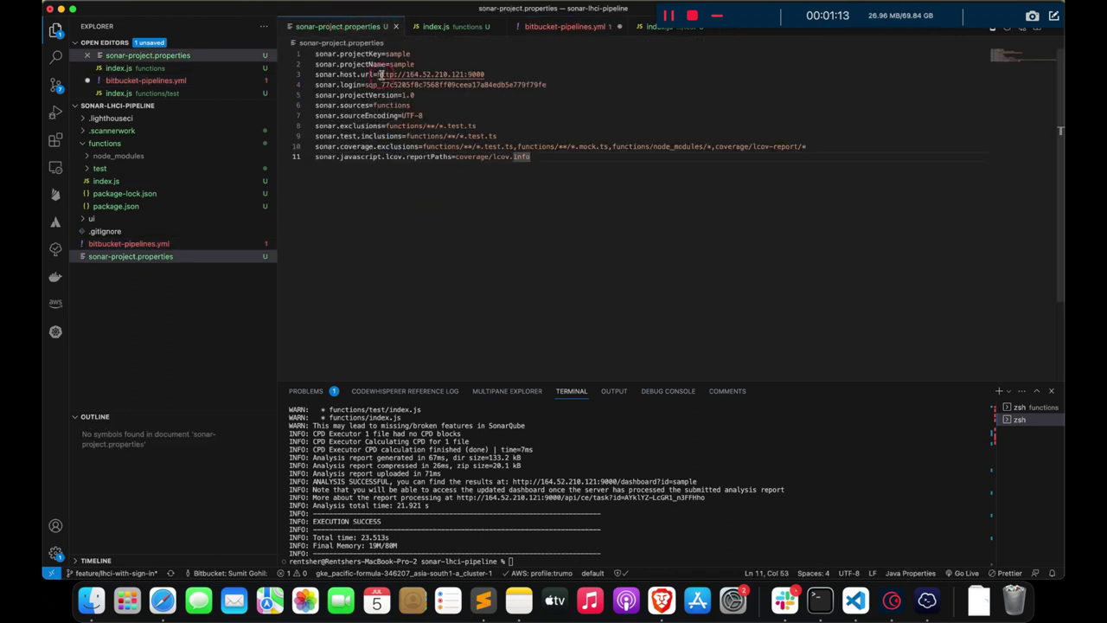
pyautogui.moveTo(377, 74); pyautogui.dragTo(484, 75)
pyautogui.press('super+c')
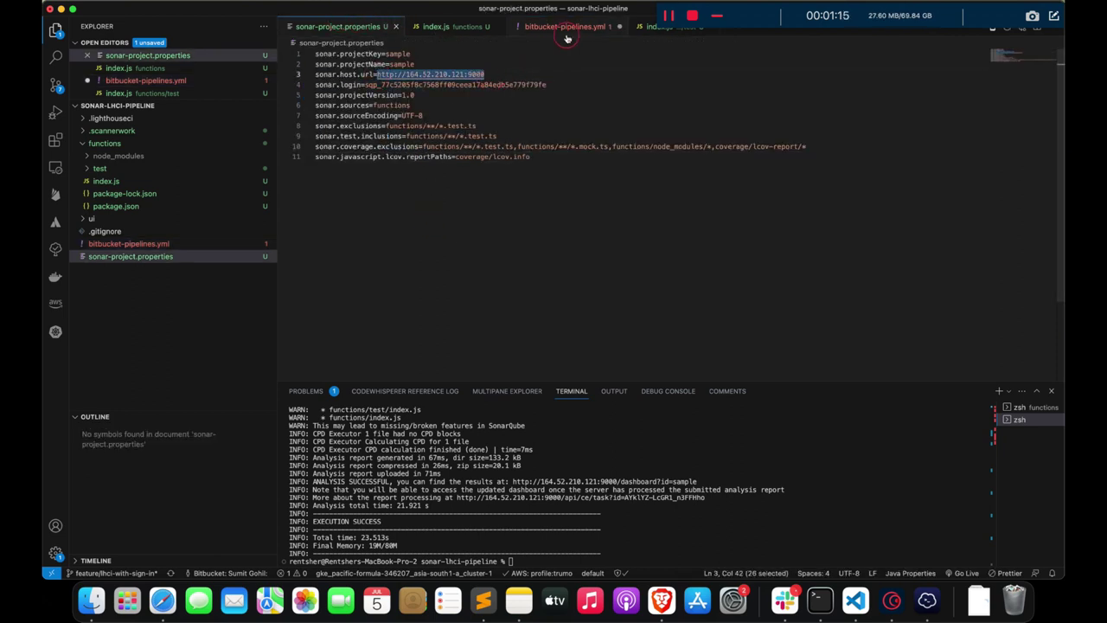
pyautogui.click(564, 26)
pyautogui.write("'")
pyautogui.press('super+v')
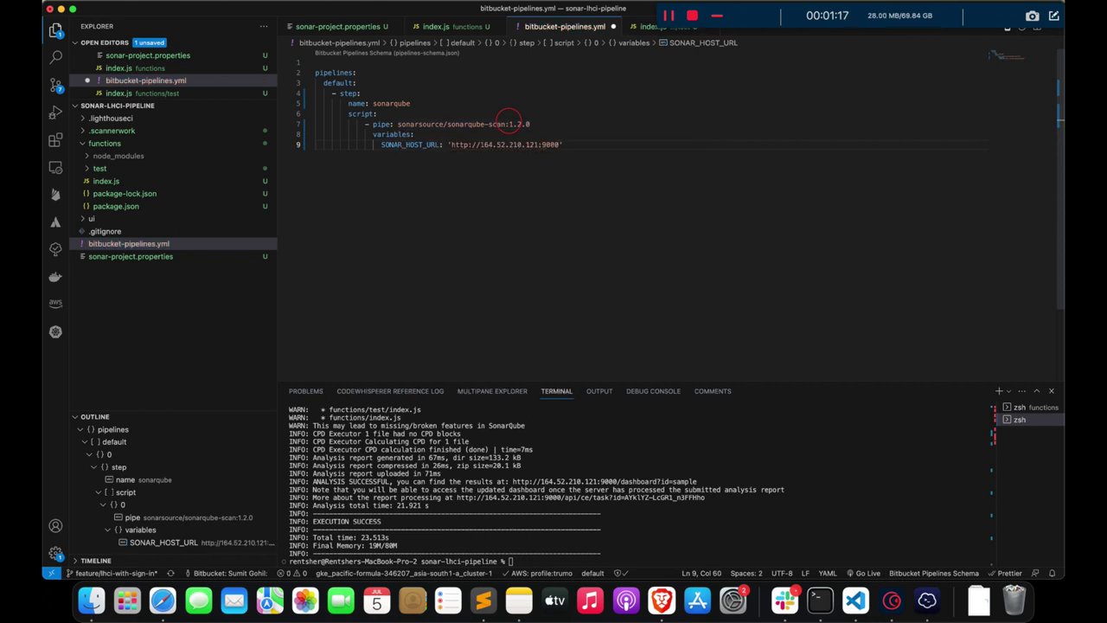
pyautogui.press('Return')
# - Add SONAR_TOKEN on line 10 with the SonarQube analysis token as its value
pyautogui.press('super+Tab')
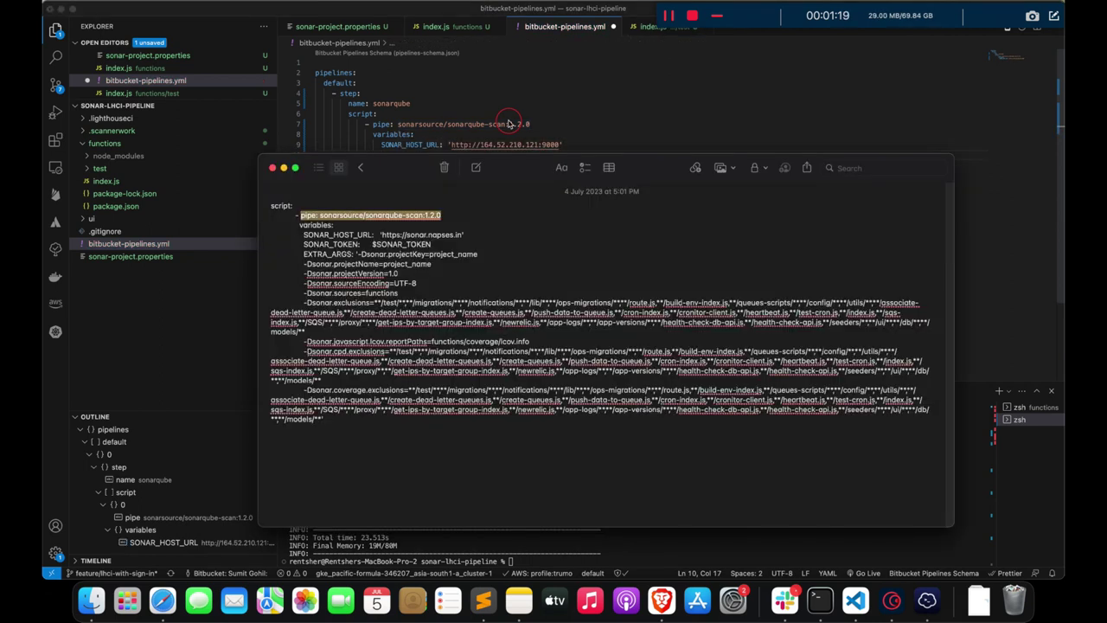
pyautogui.doubleClick(324, 244)
pyautogui.press('super+c')
pyautogui.press('super+Tab')
pyautogui.press('super+v')
pyautogui.write(':')
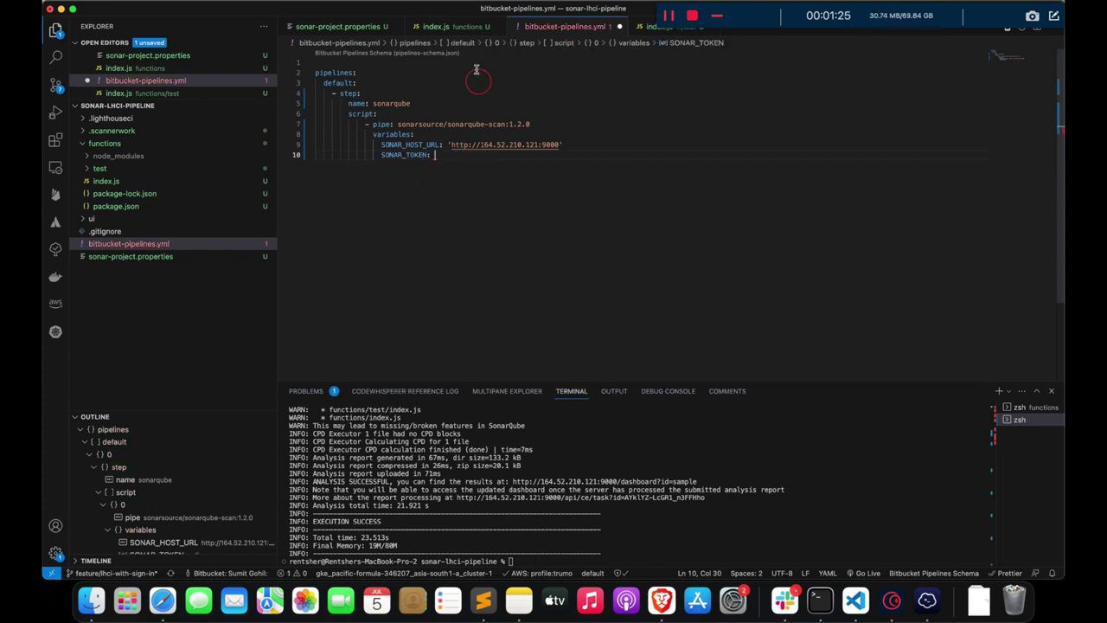
pyautogui.click(377, 32)
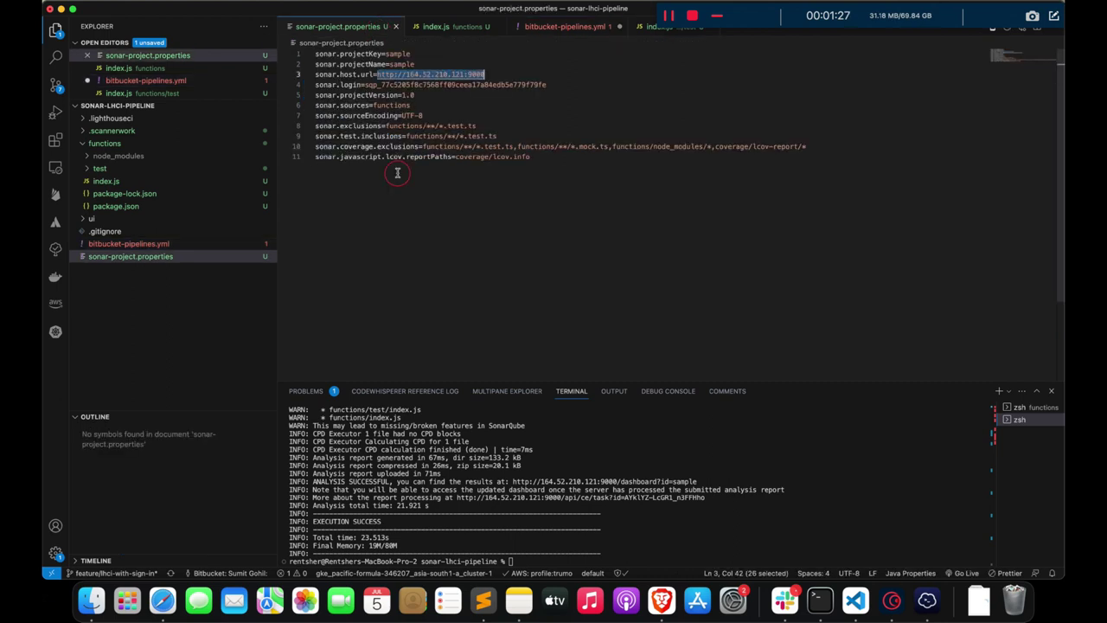
pyautogui.click(560, 26)
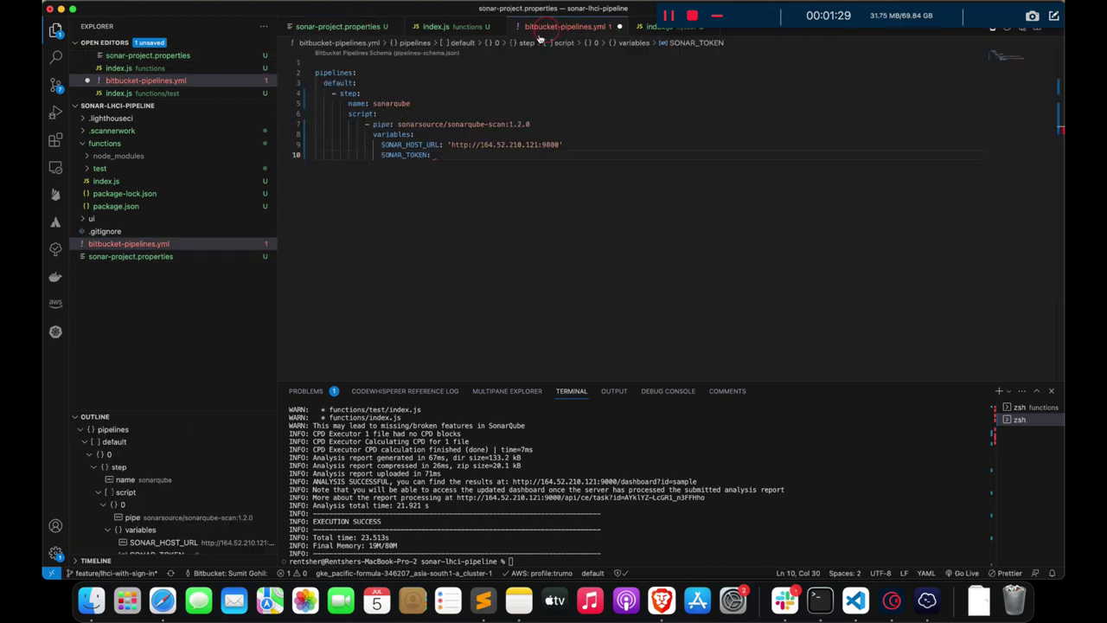
pyautogui.press('super+v')
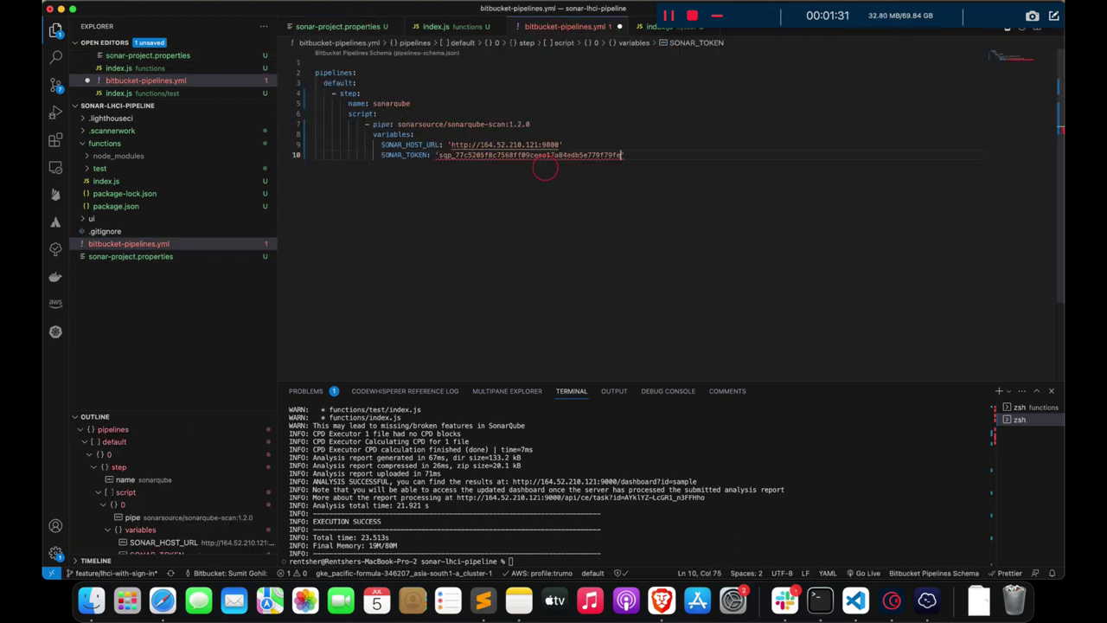
pyautogui.press('Return')
# - Try adding an EXTRA_ARGS variable, then undo it and save bitbucket-pipelines.yml
pyautogui.press('super+Tab')
pyautogui.press('super+Tab')
pyautogui.press('super+Tab')
pyautogui.doubleClick(329, 253)
pyautogui.press('super+c')
pyautogui.press('super+Tab')
pyautogui.press('super+v')
pyautogui.write(':')
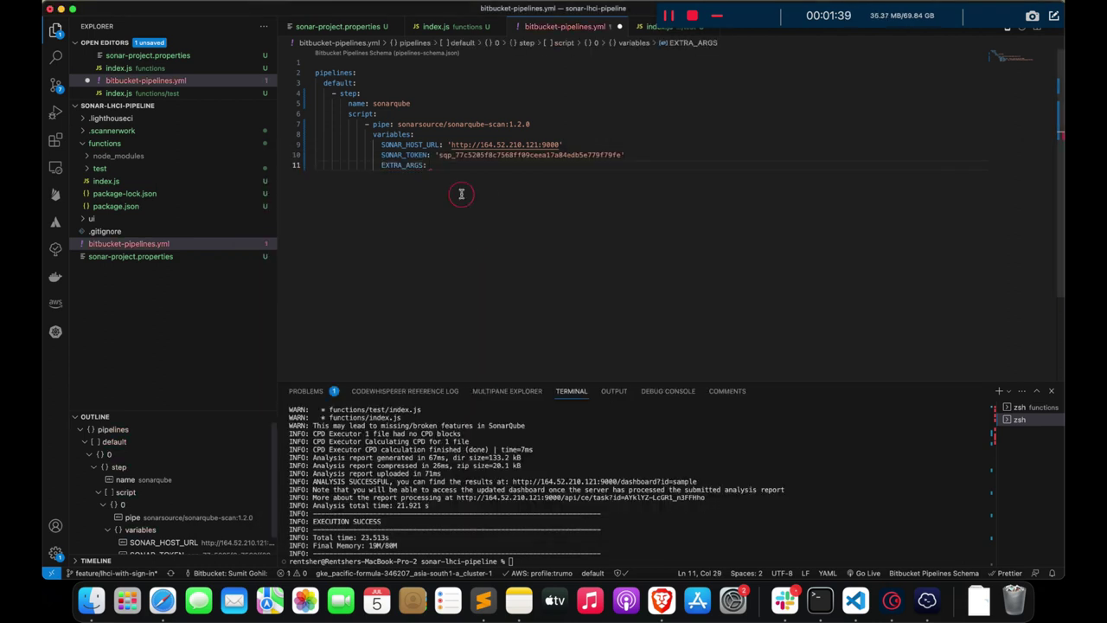
pyautogui.click(344, 31)
pyautogui.moveTo(536, 163); pyautogui.dragTo(315, 54)
pyautogui.click(642, 222)
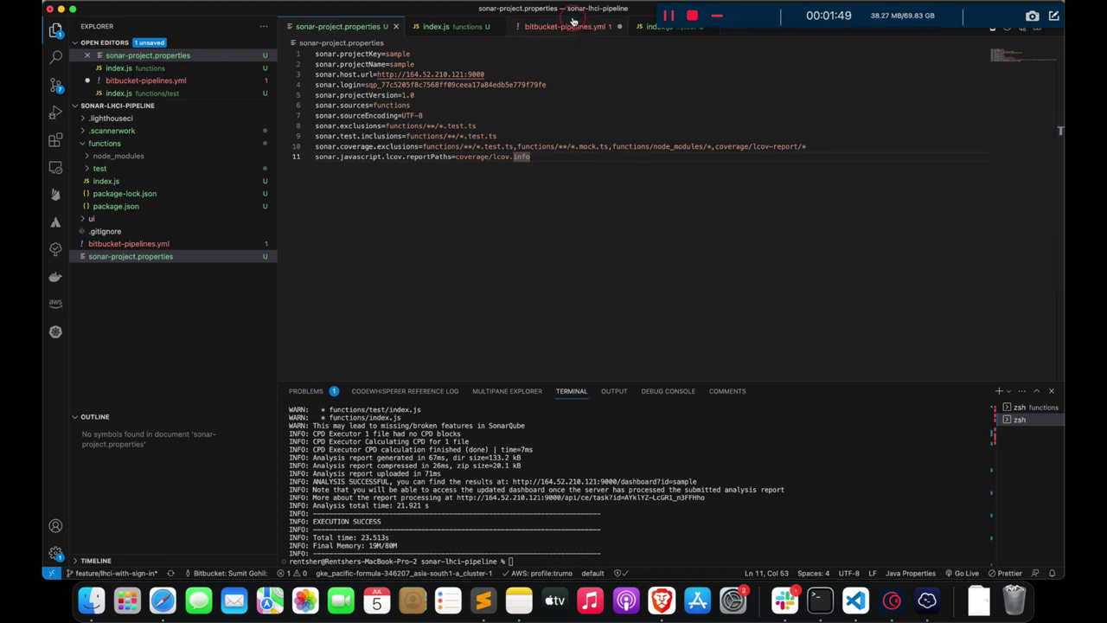
pyautogui.click(571, 25)
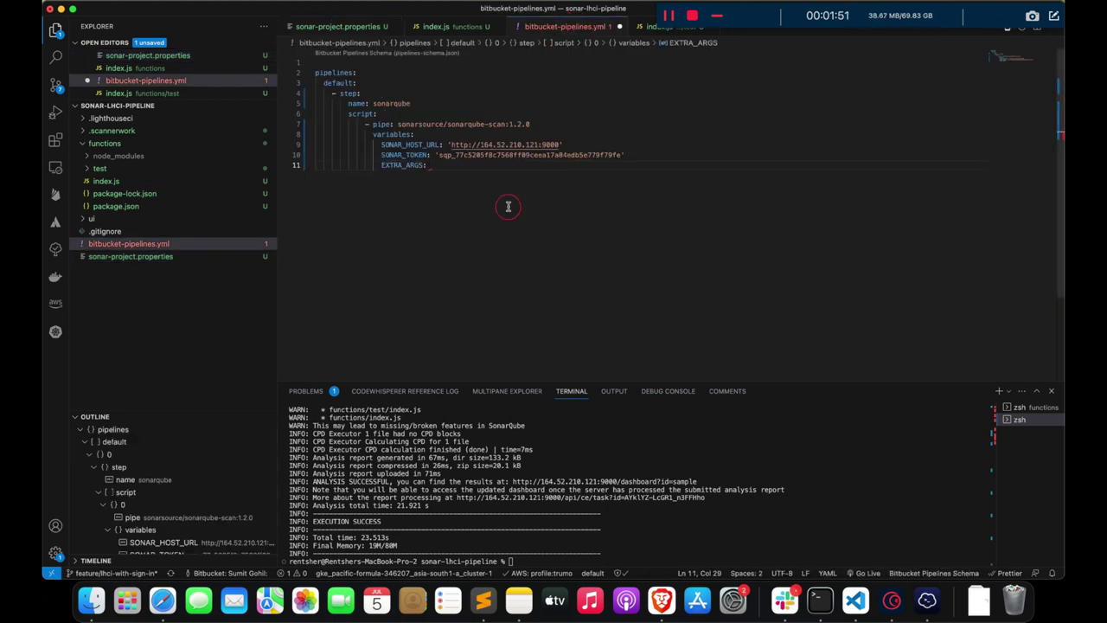
pyautogui.press('super+Tab')
pyautogui.press('super+Tab')
pyautogui.press('super+z')
pyautogui.press('super+z')
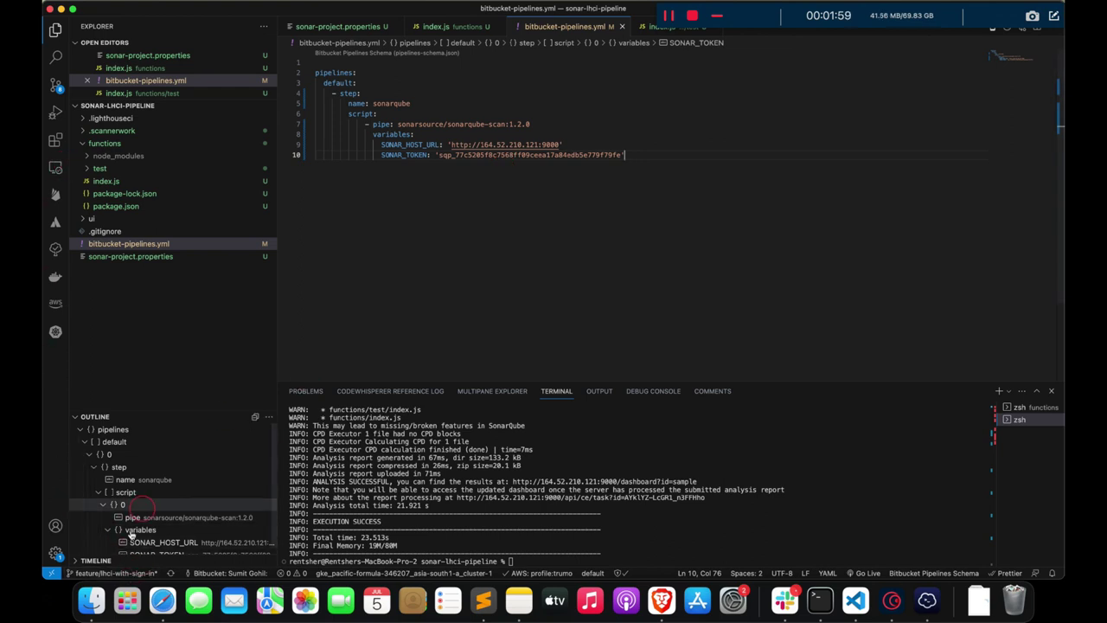
# - Create and switch to a new branch named feature/sonar-qube-pipeline
pyautogui.click(119, 574)
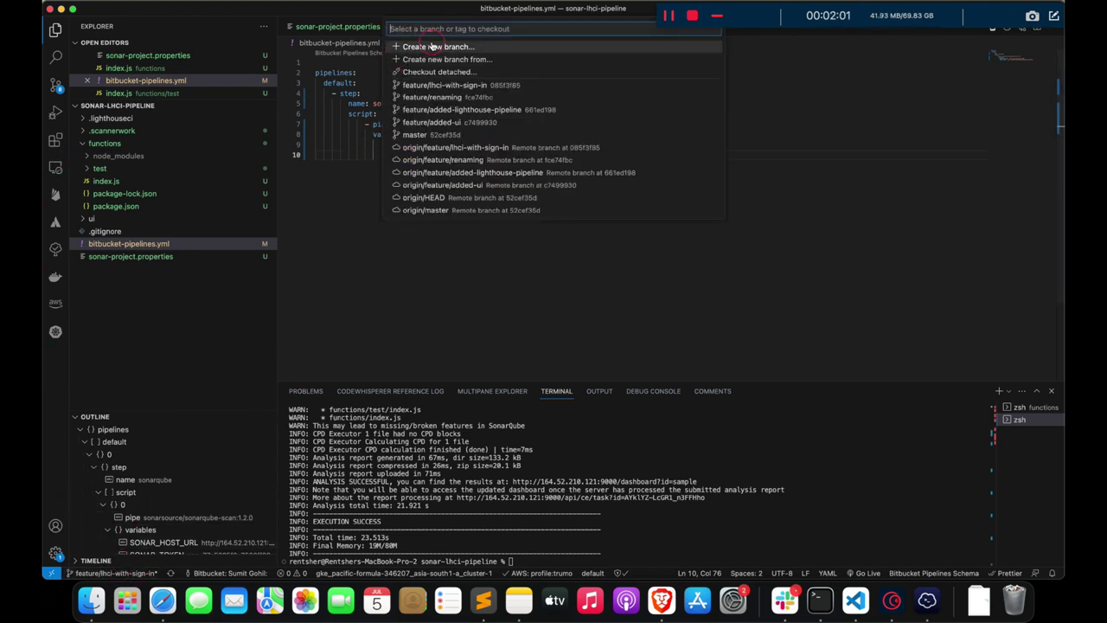
pyautogui.click(499, 50)
pyautogui.write('feature/sonar-qube.om-pipeline')
pyautogui.press('Return')
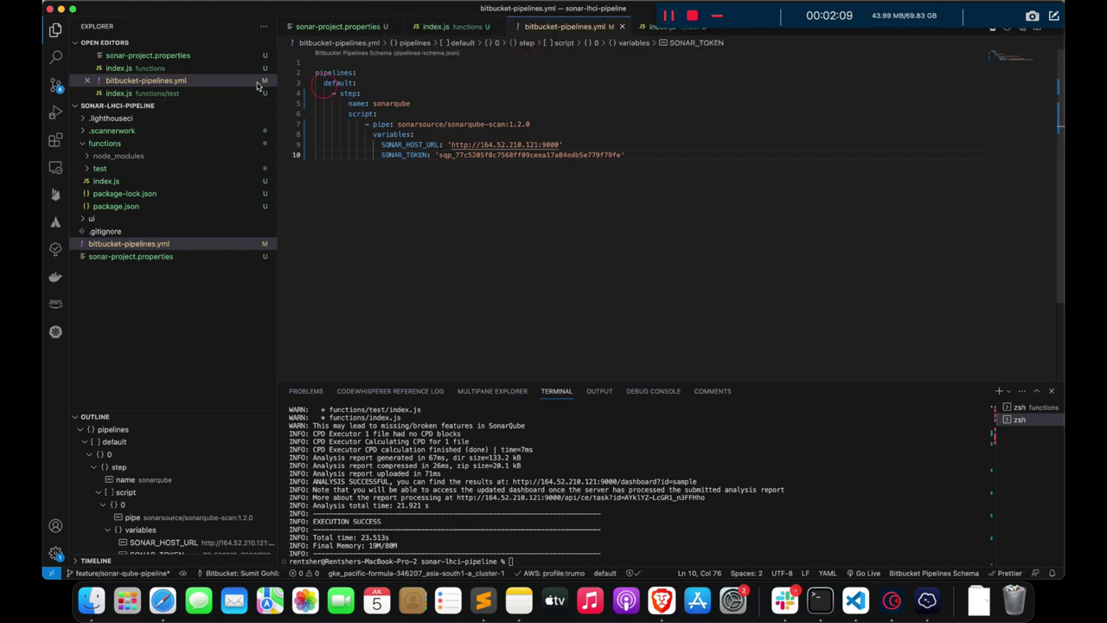
# - Stage all eight changed files and commit them with the message 'Added Sonar'
pyautogui.click(55, 86)
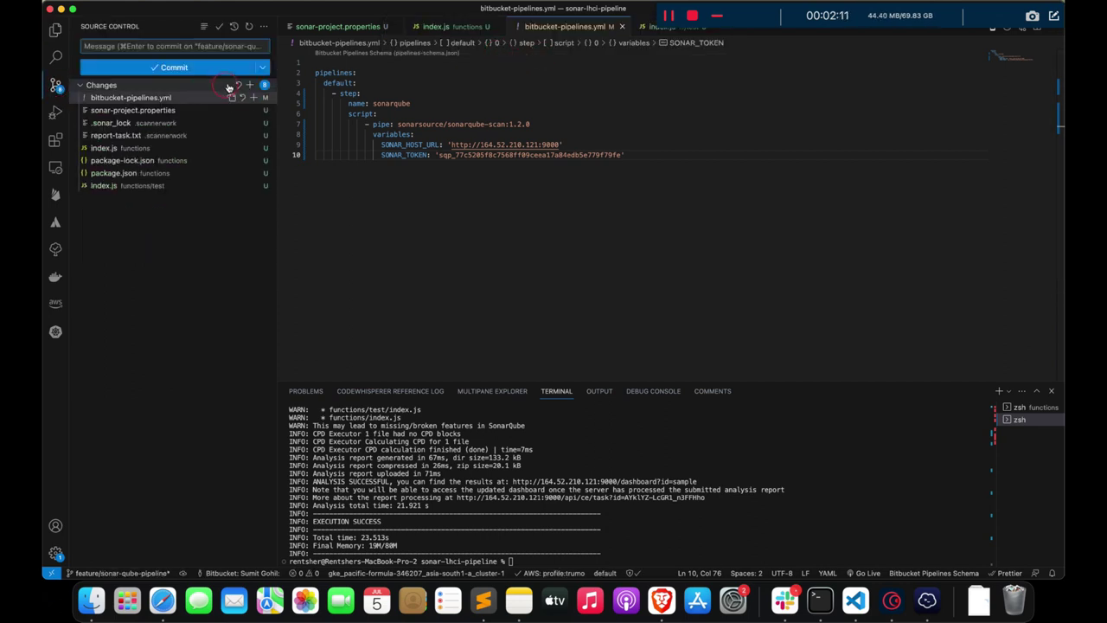
pyautogui.click(245, 85)
pyautogui.click(230, 46)
pyautogui.write('Added SonarQube')
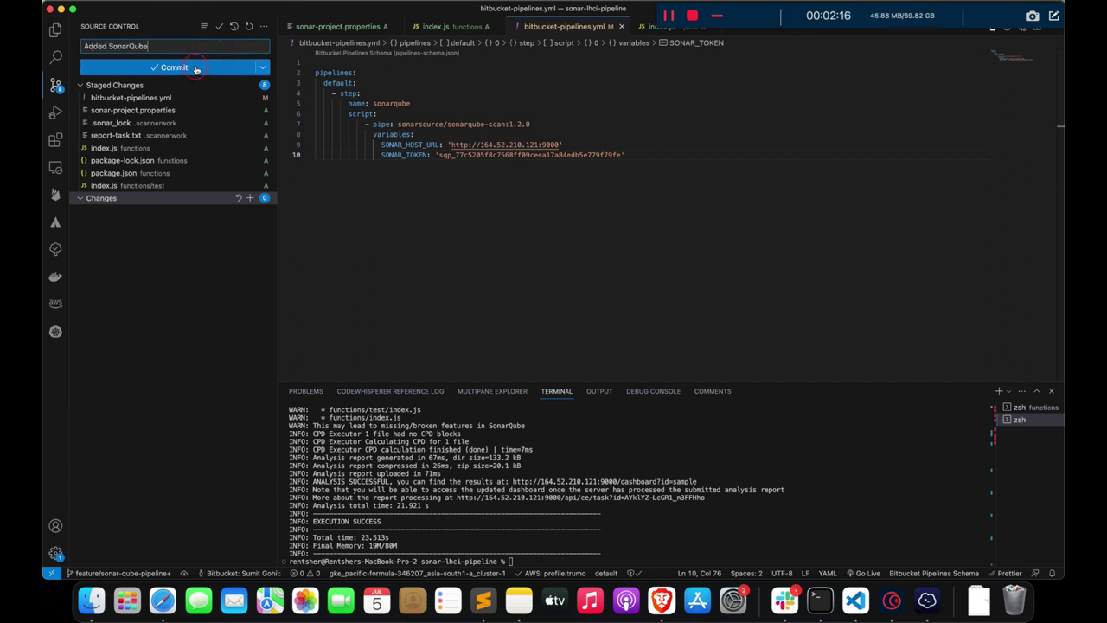
pyautogui.click(195, 69)
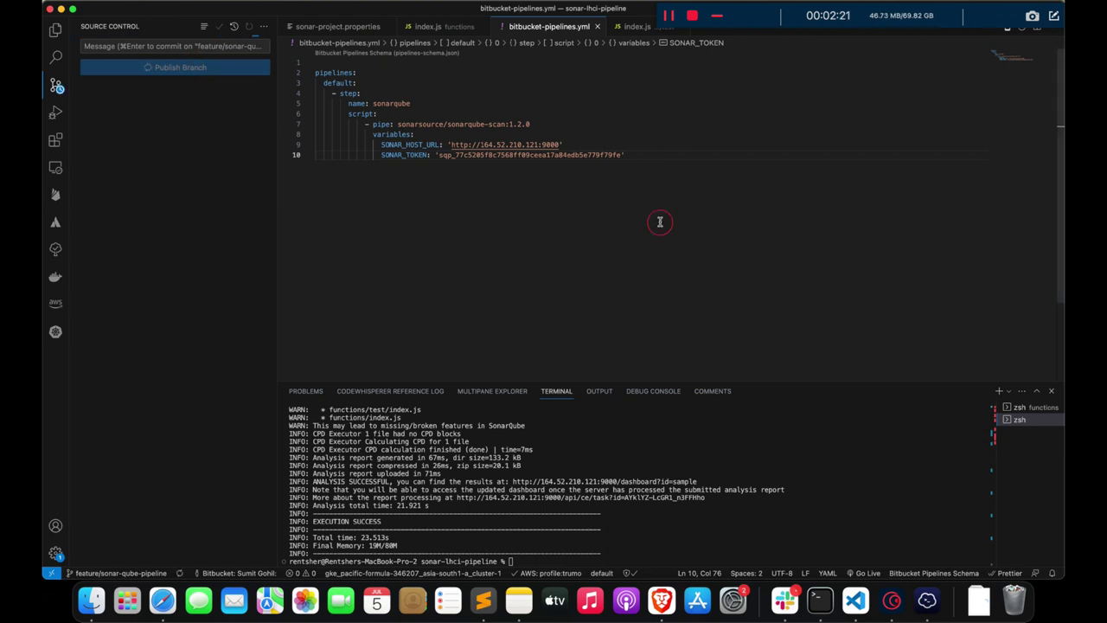
pyautogui.click(661, 599)
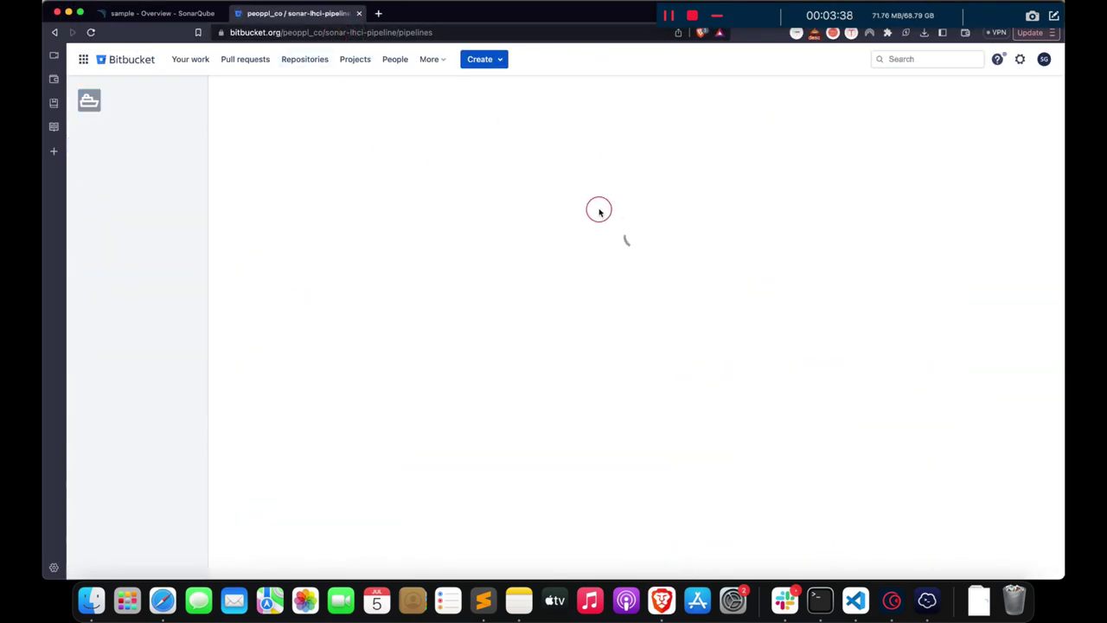
# - Open pipeline #5 'Added SonarQube' from the repository's Pipelines list
pyautogui.click(169, 184)
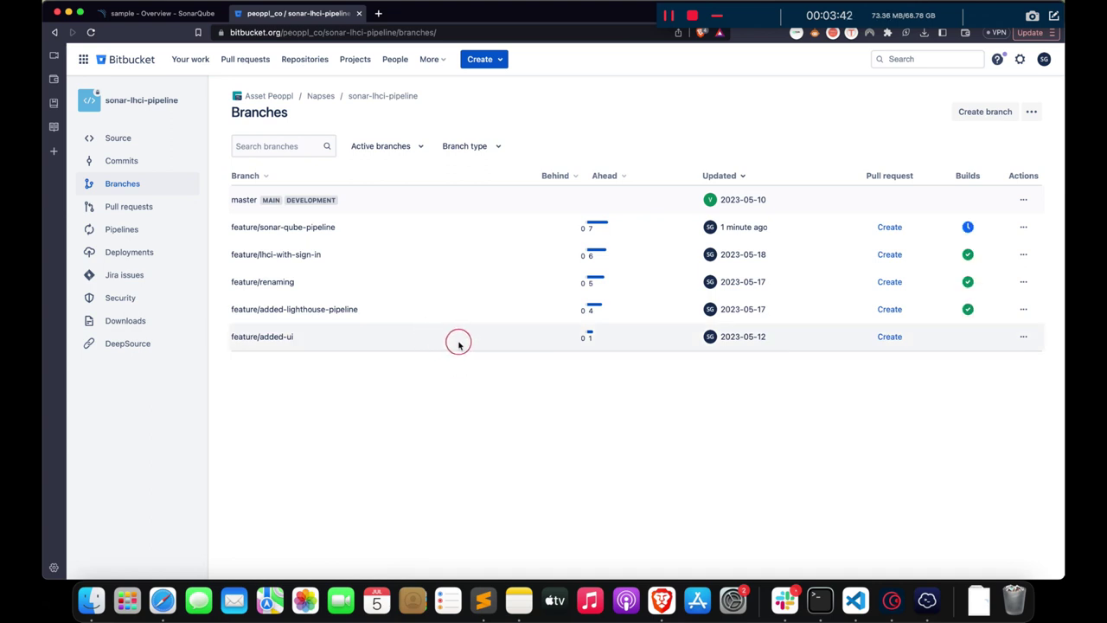
pyautogui.click(121, 229)
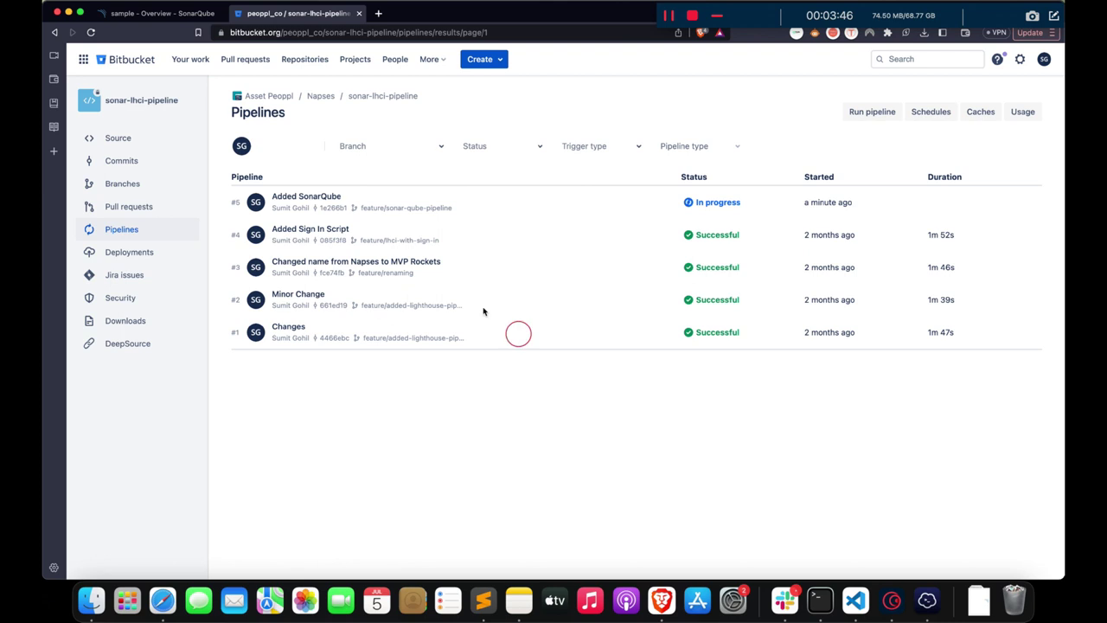
pyautogui.click(305, 196)
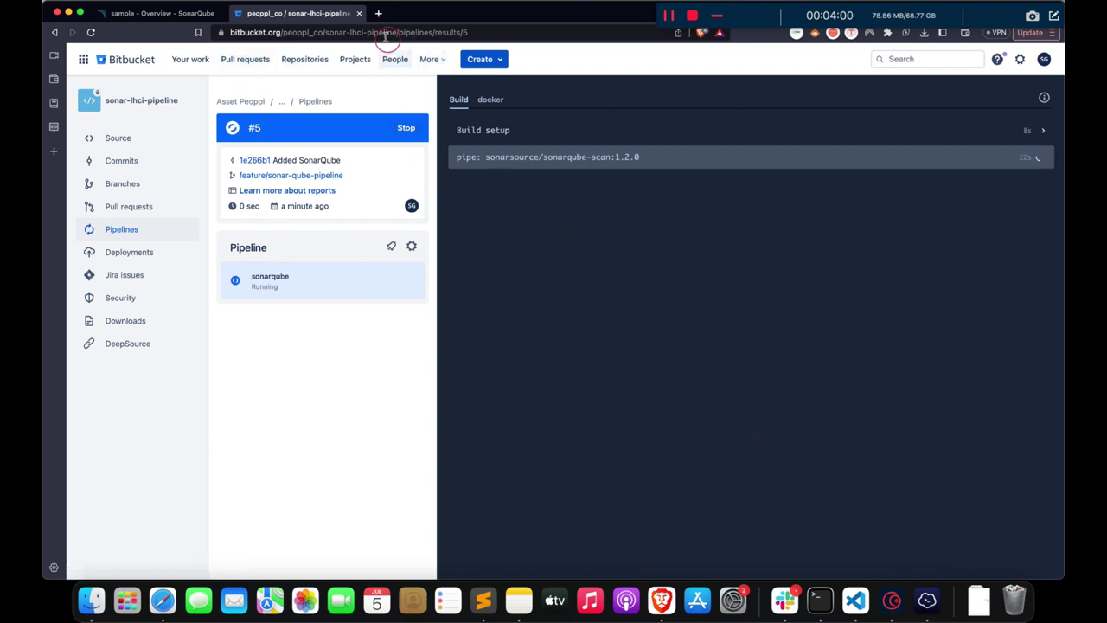
# - Alternate between the SonarQube overview and pipeline #5's build log until the log shows ANALYSIS SUCCESSFUL
pyautogui.click(169, 14)
pyautogui.click(90, 32)
pyautogui.click(298, 13)
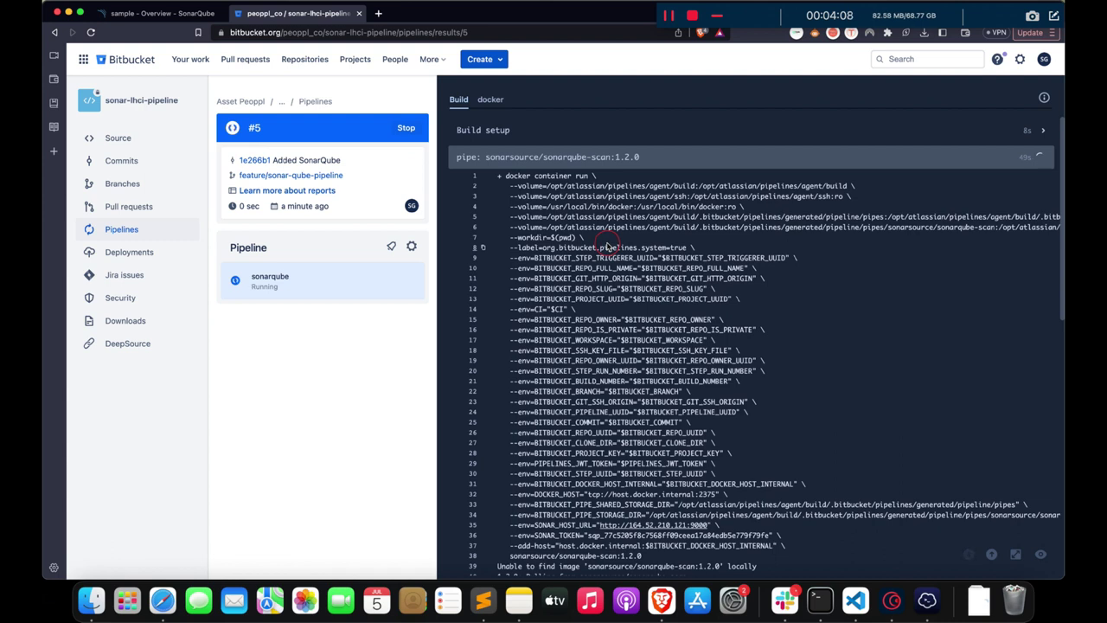
pyautogui.scroll(-10, 831, 316)
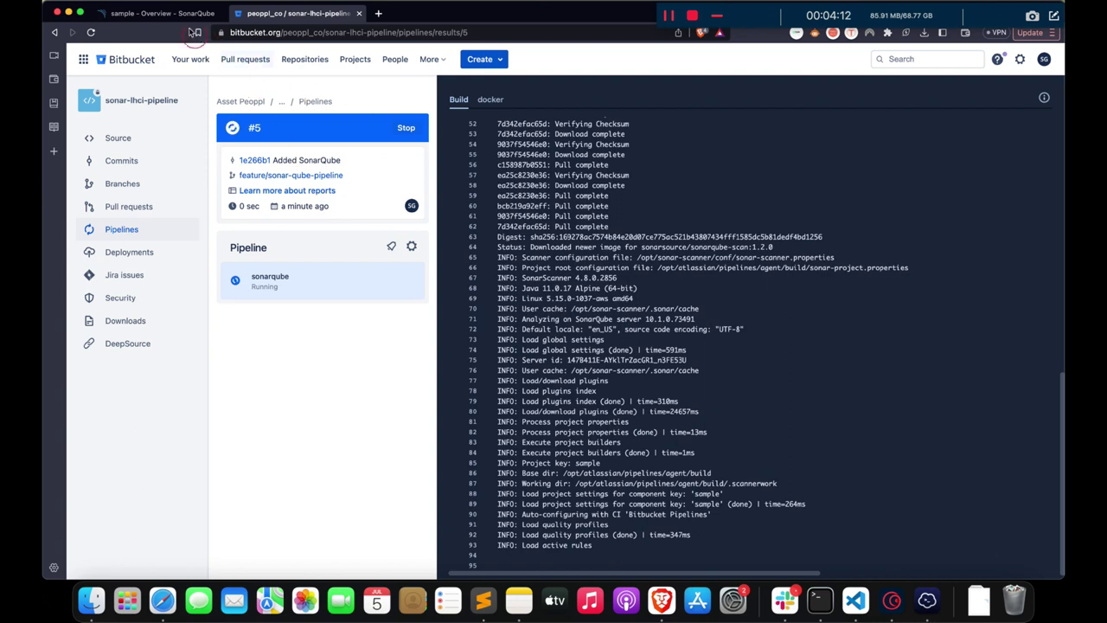
pyautogui.click(160, 13)
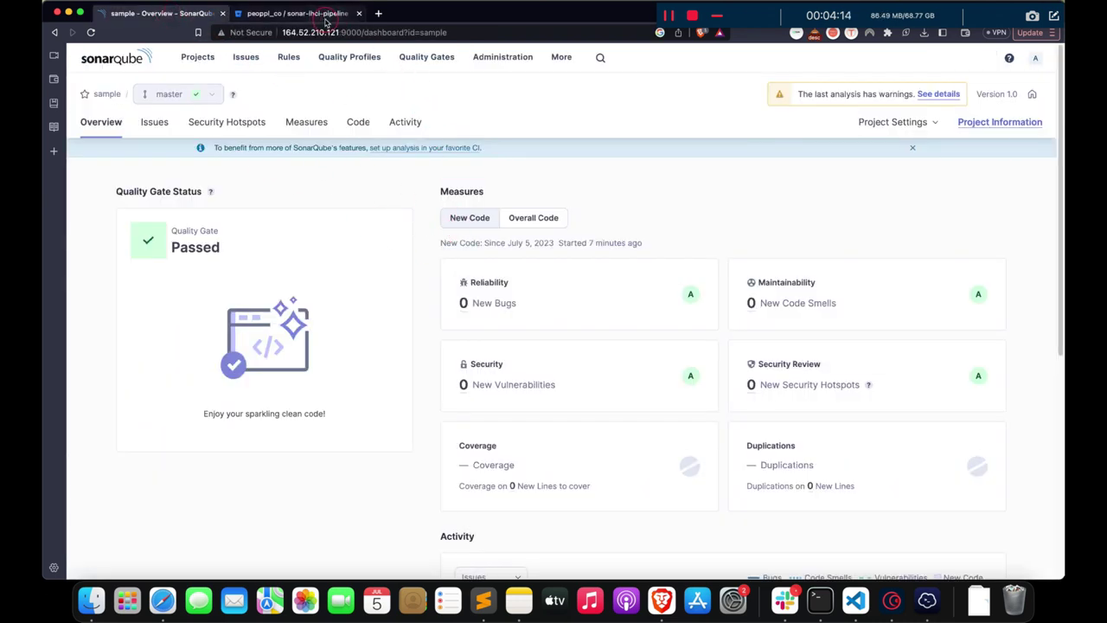
pyautogui.click(323, 18)
pyautogui.click(873, 289)
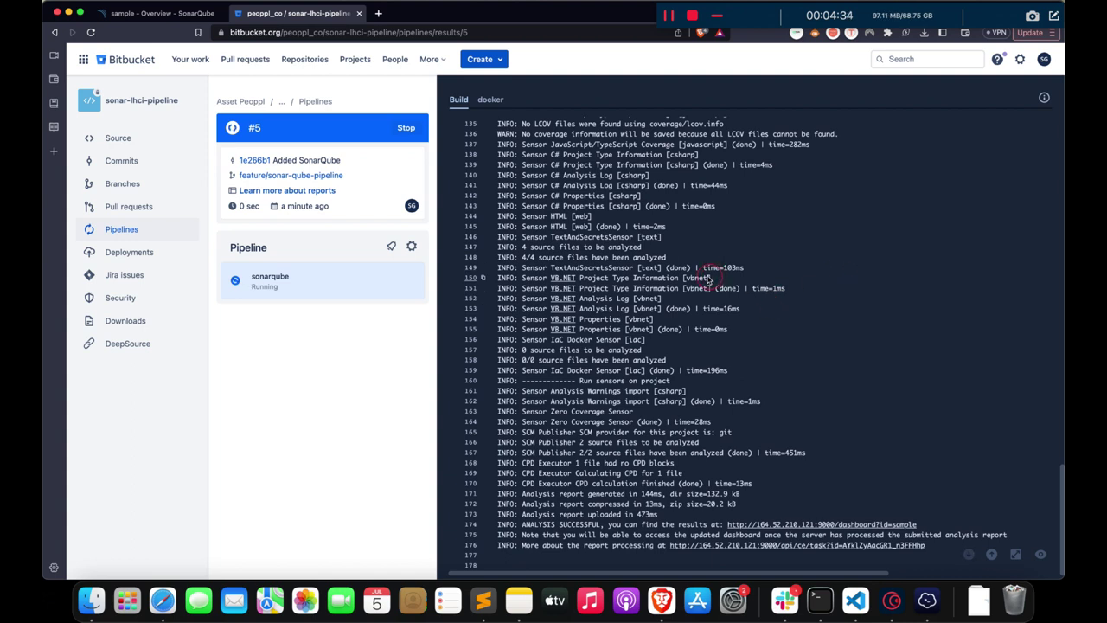
# - Reload the sample overview, compare Overall Code and New Code measures, and inspect the 0.0% coverage failure
pyautogui.click(165, 13)
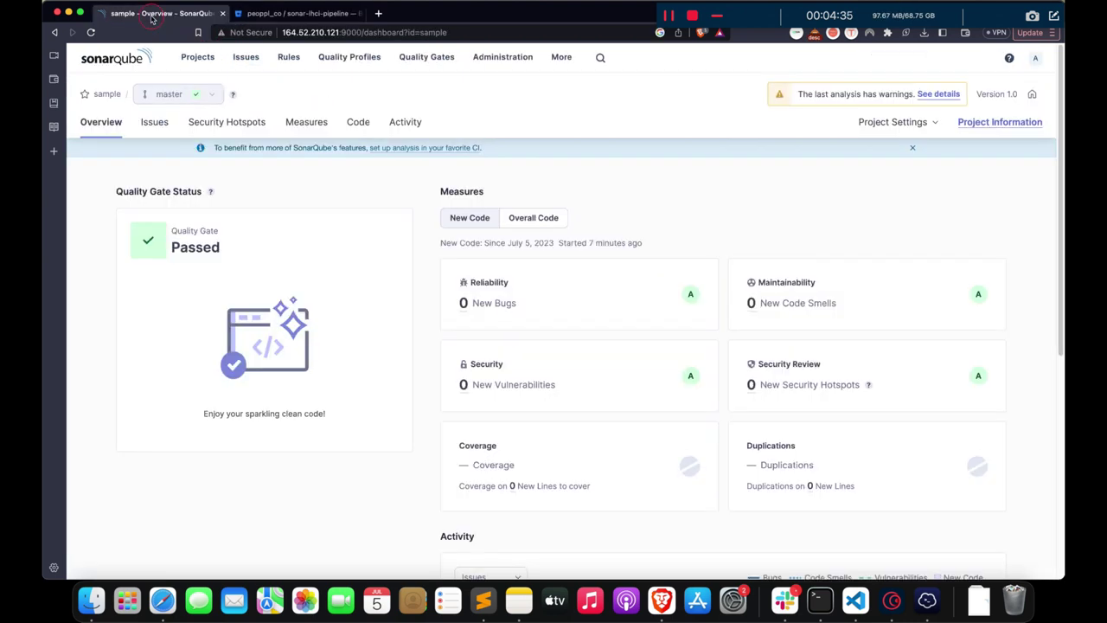
pyautogui.click(91, 32)
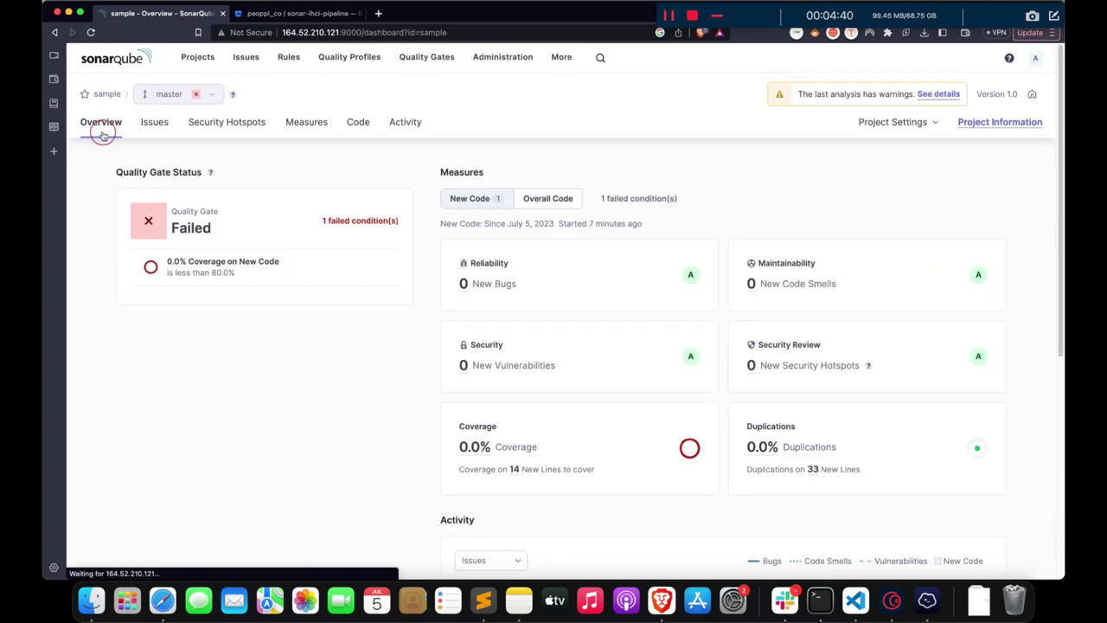
pyautogui.click(542, 196)
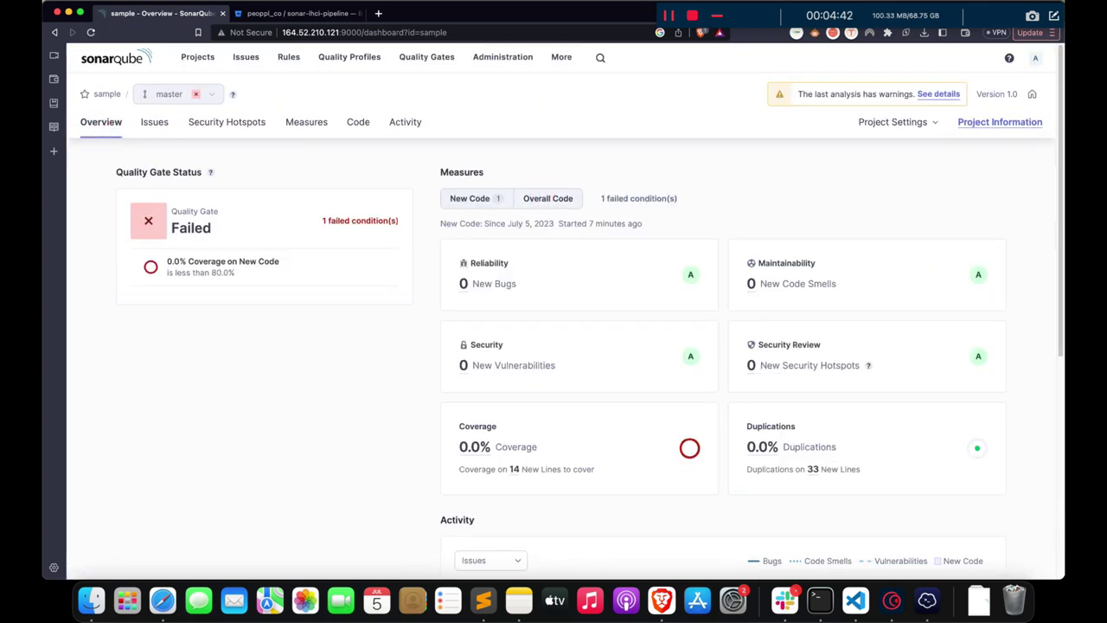
pyautogui.click(483, 199)
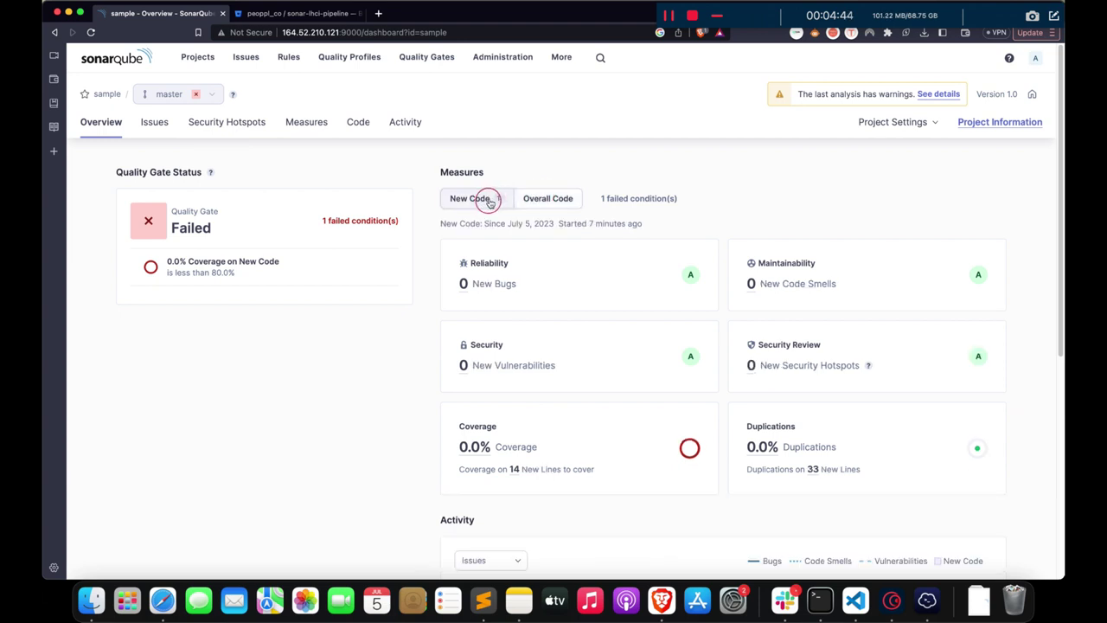
pyautogui.scroll(-3, 514, 178)
pyautogui.scroll(3, 513, 179)
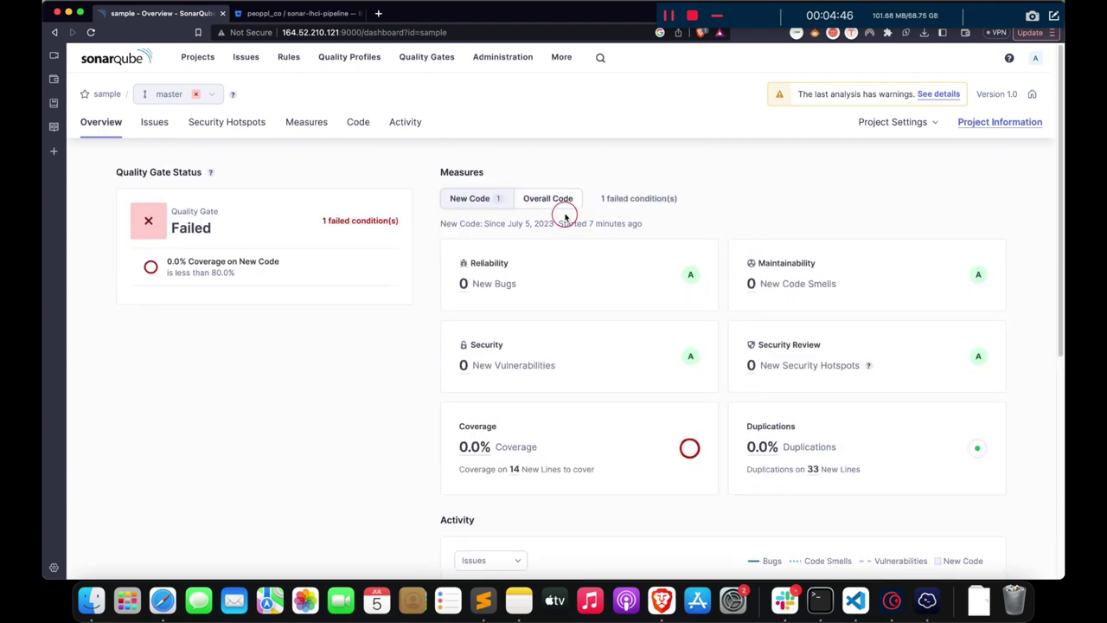
pyautogui.click(558, 199)
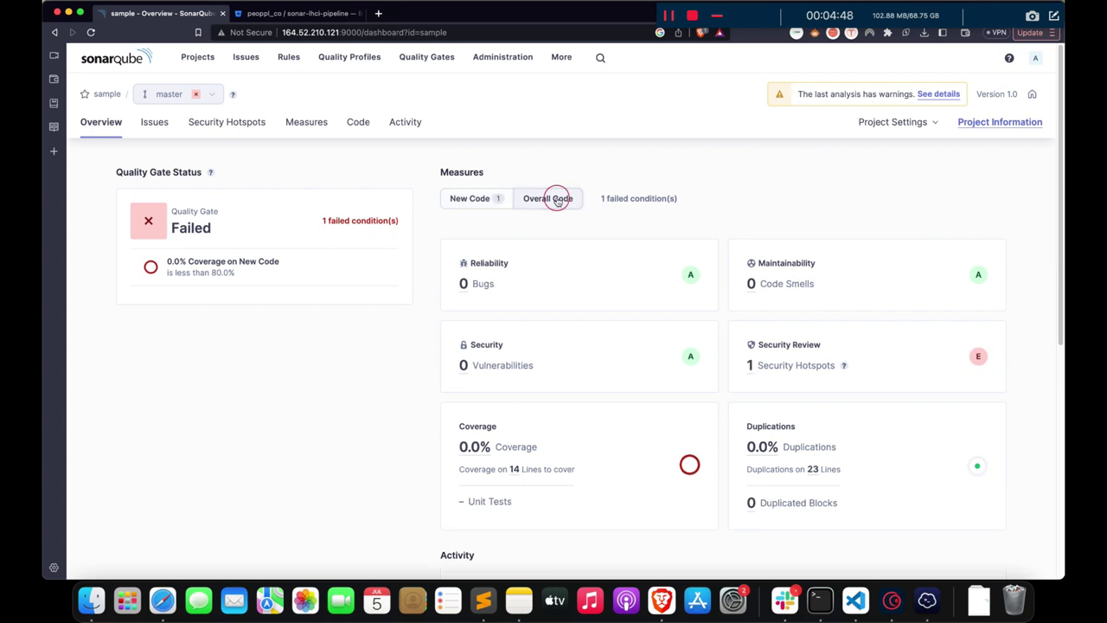
pyautogui.click(259, 269)
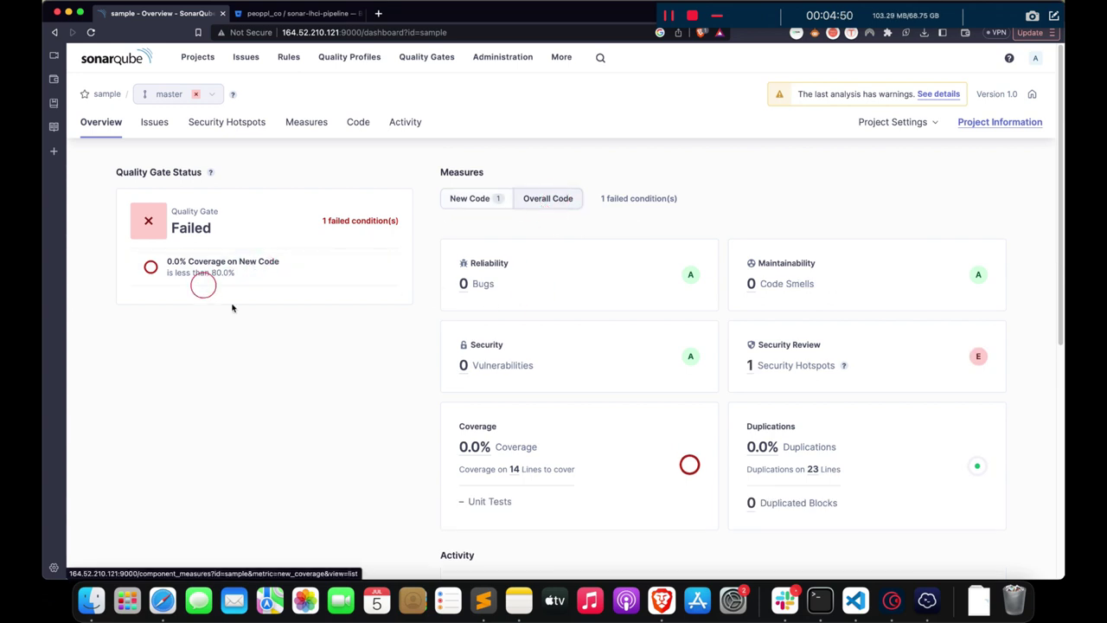
pyautogui.moveTo(535, 447); pyautogui.dragTo(441, 363)
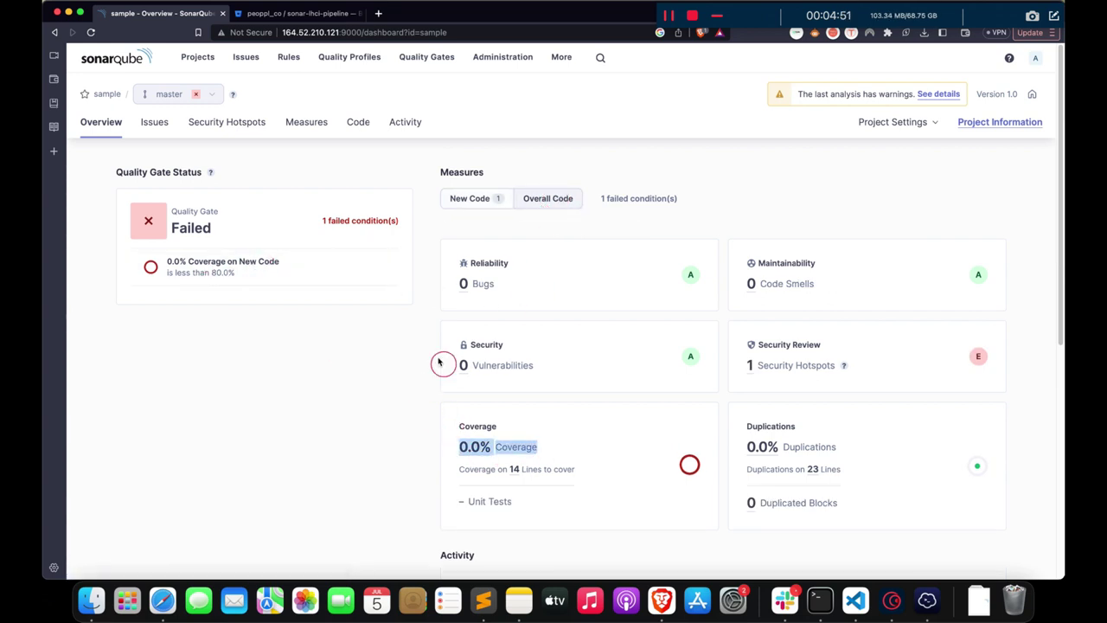
pyautogui.click(474, 200)
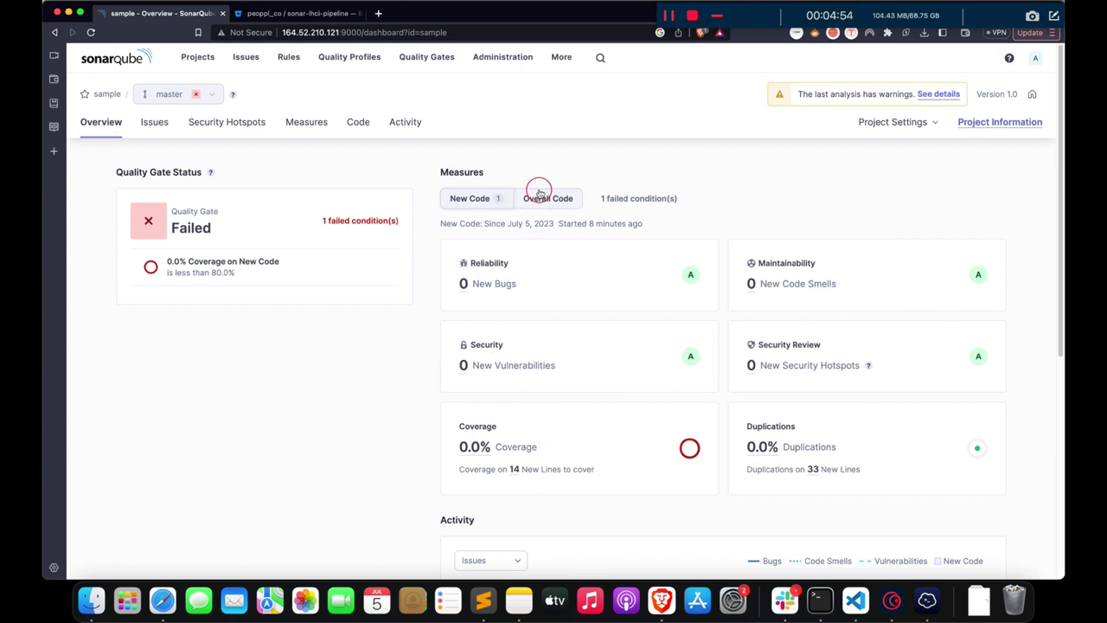
# - Bring Visual Studio Code forward with the file tree shown and clear the terminal
pyautogui.click(856, 600)
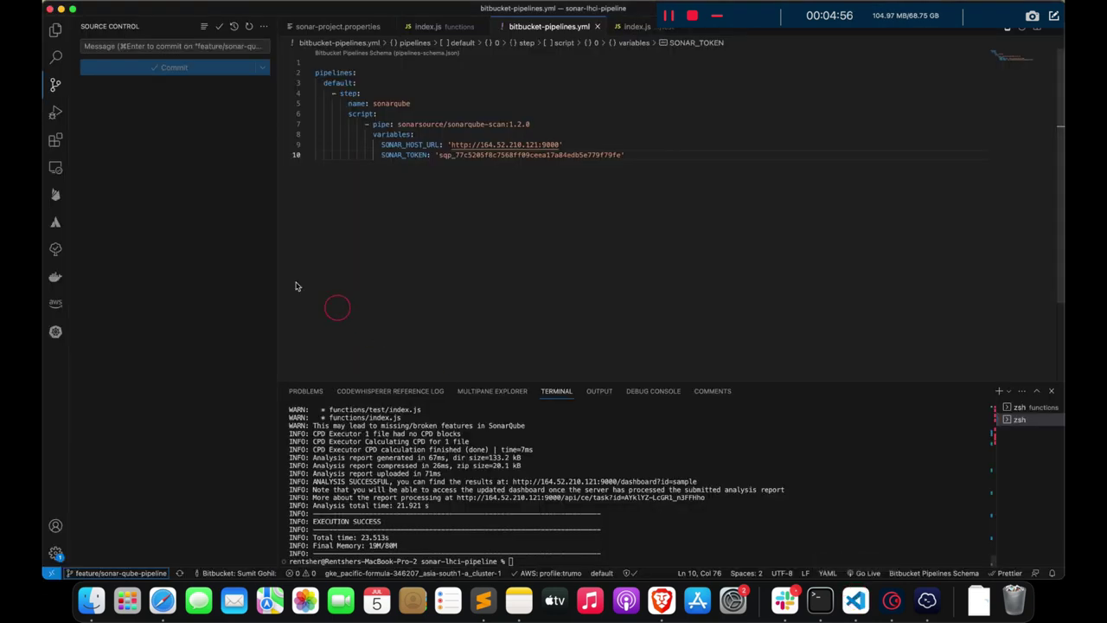
pyautogui.click(55, 31)
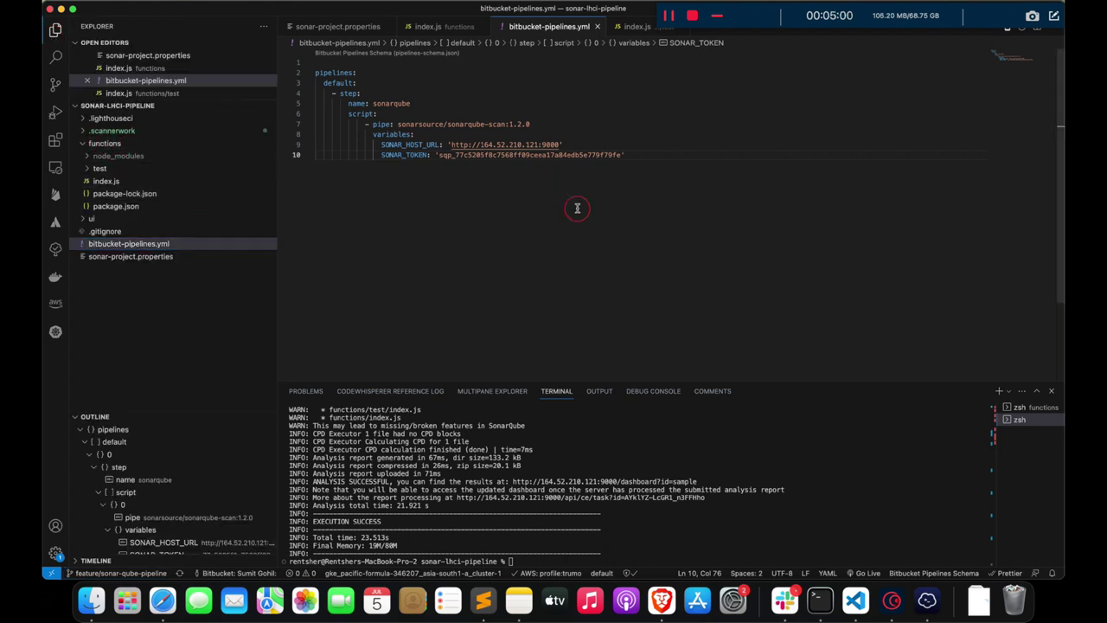
pyautogui.write('clear')
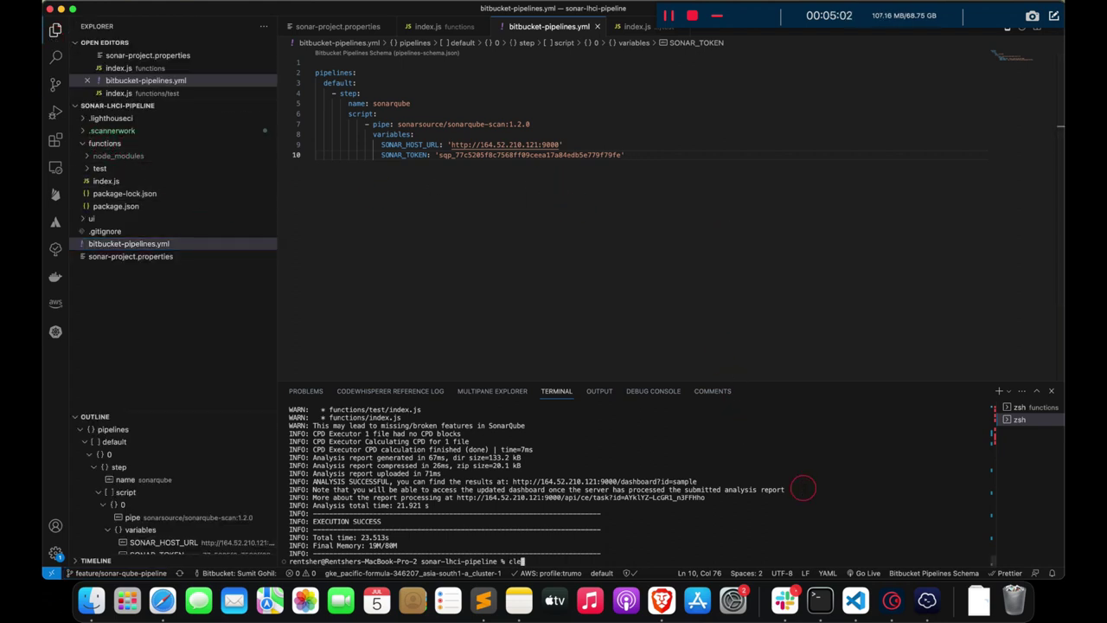
pyautogui.press('Return')
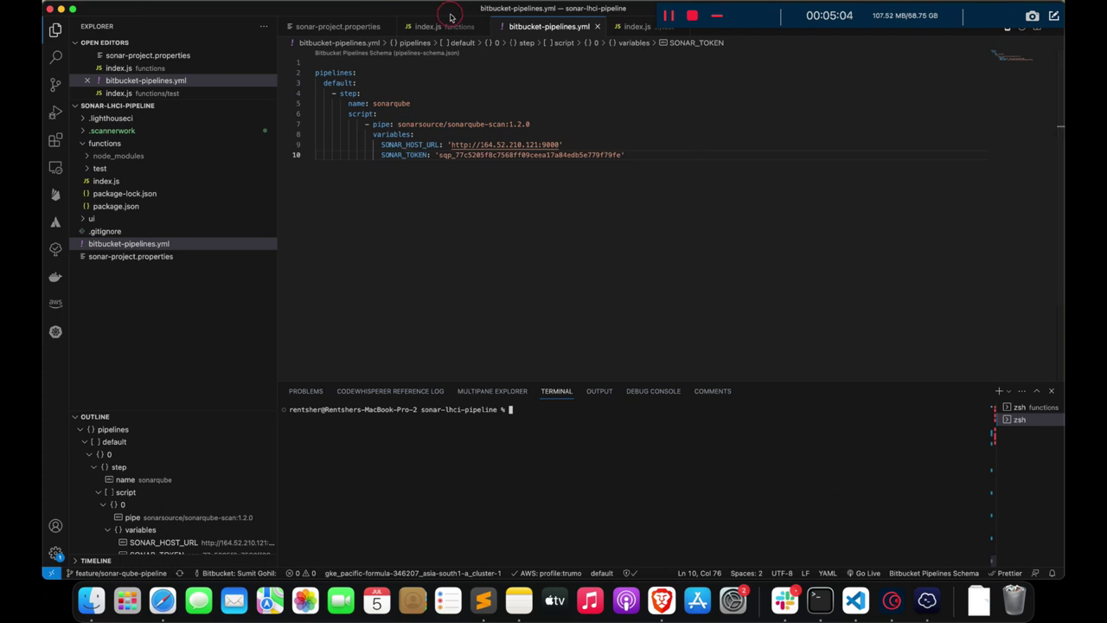
# - Paste the getUserById function into functions/index.js and save it
pyautogui.click(428, 26)
pyautogui.write('\\')
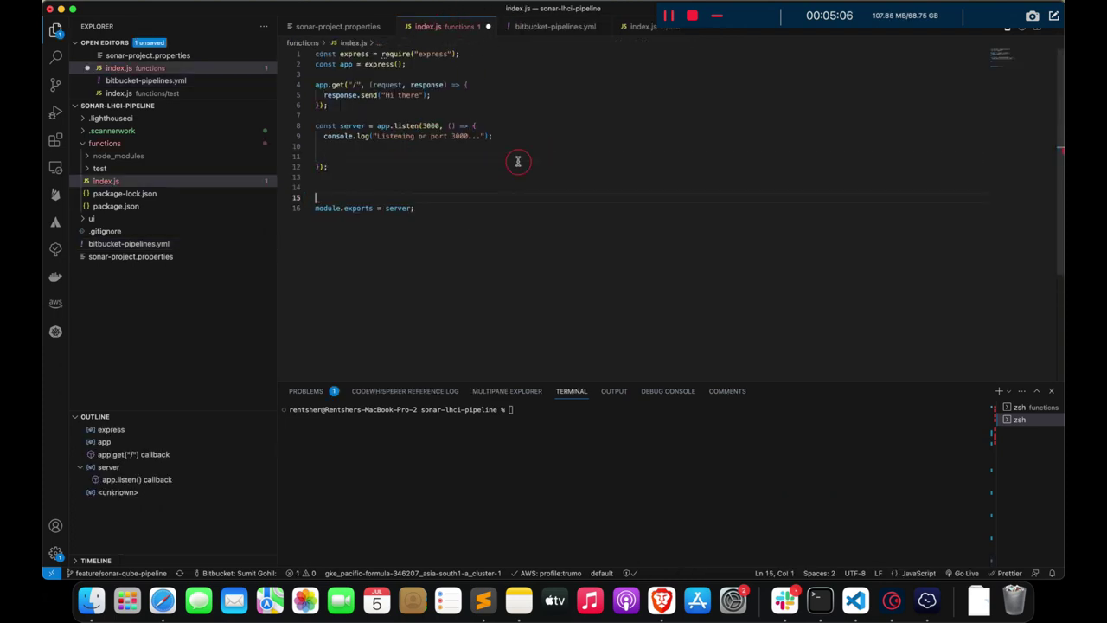
pyautogui.write('function getUserById() {     const sampleVaribale = "Hey, this is just a userless variable";   }')
pyautogui.press('super+s')
# - Delete the blank lines inside the listen callback of index.js
pyautogui.click(568, 148)
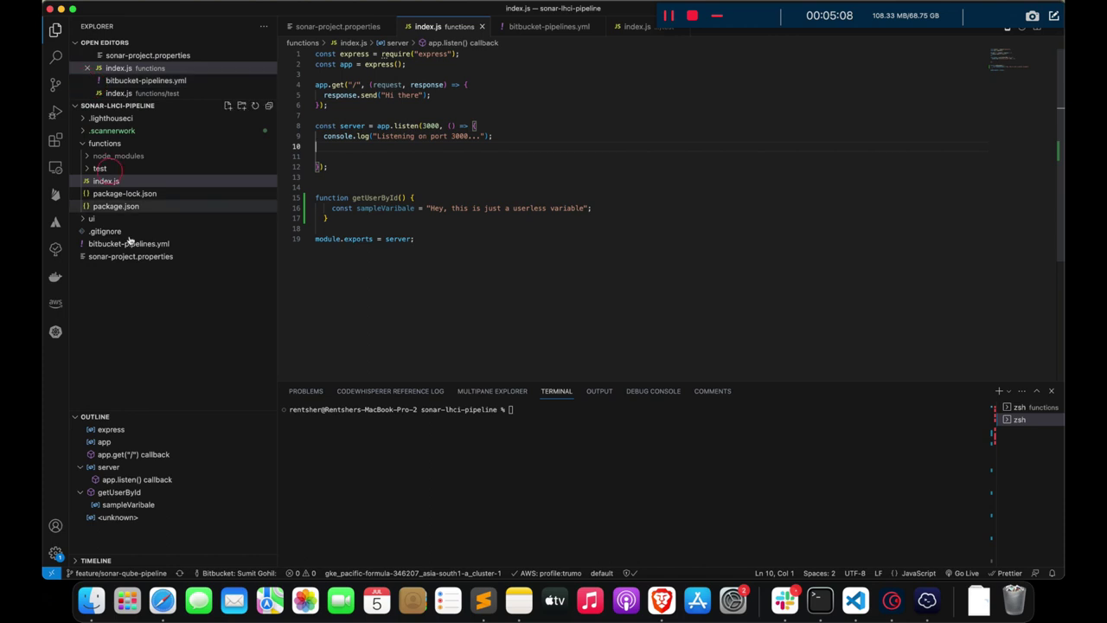
pyautogui.click(54, 83)
pyautogui.click(589, 173)
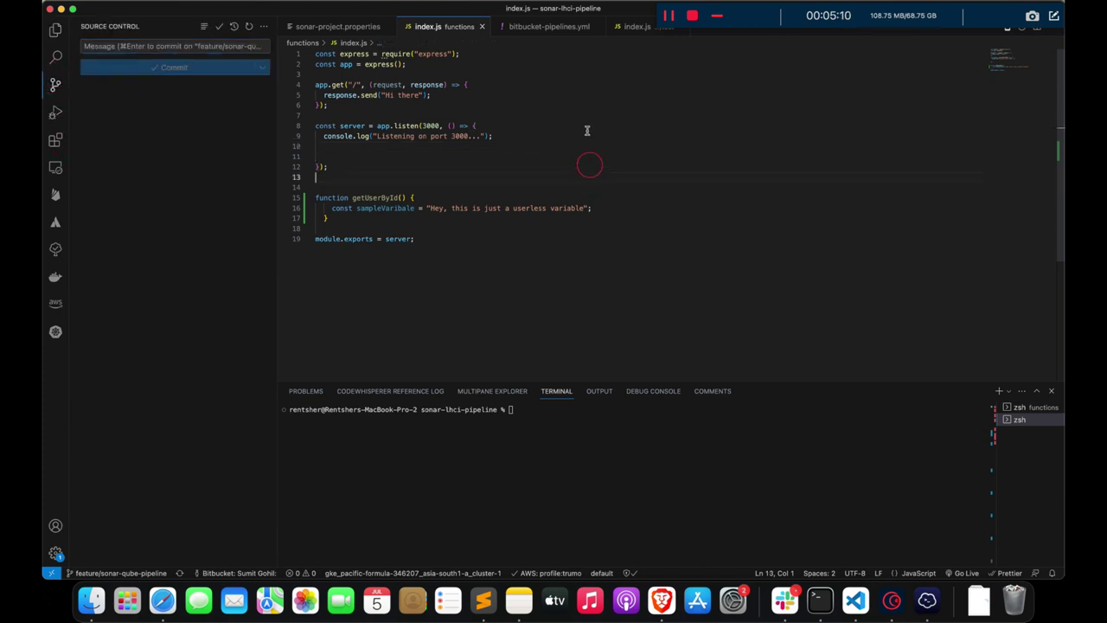
pyautogui.click(742, 29)
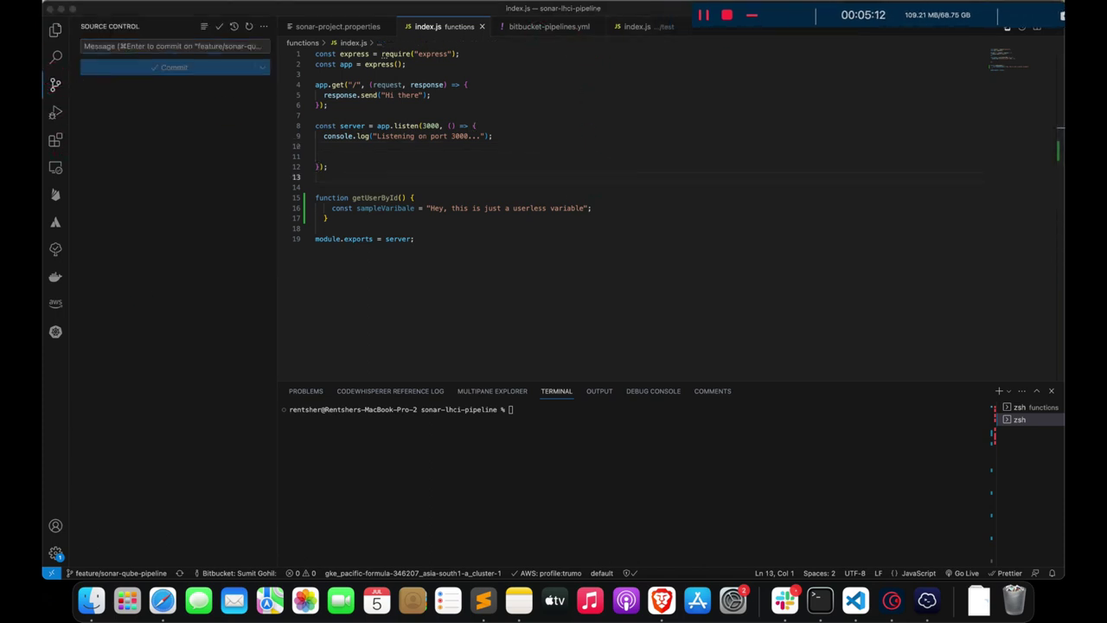
pyautogui.click(334, 145)
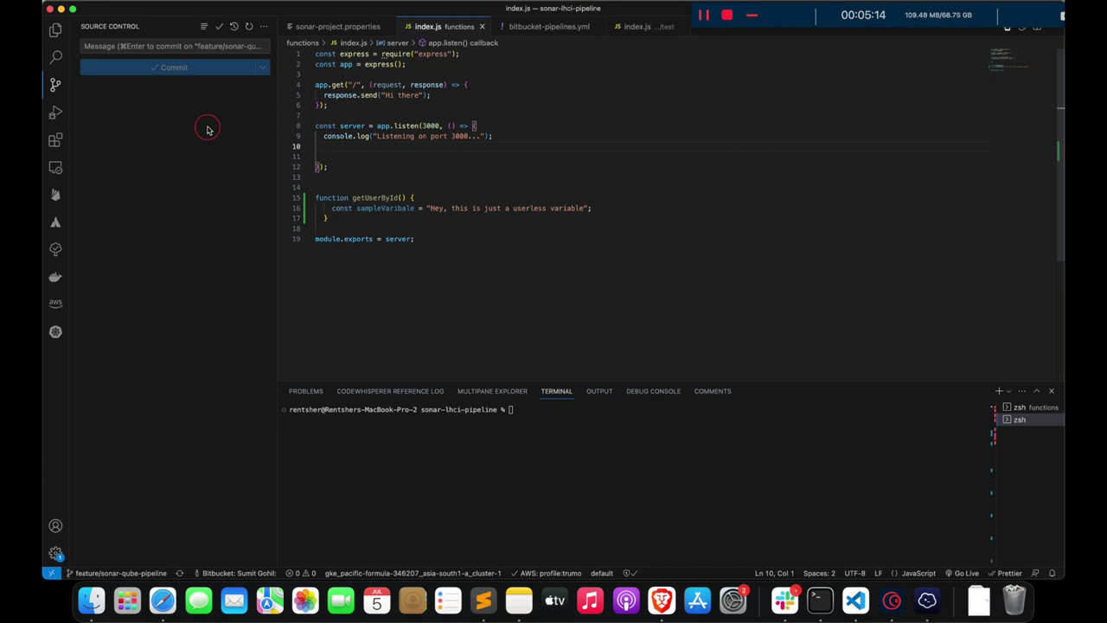
pyautogui.click(484, 167)
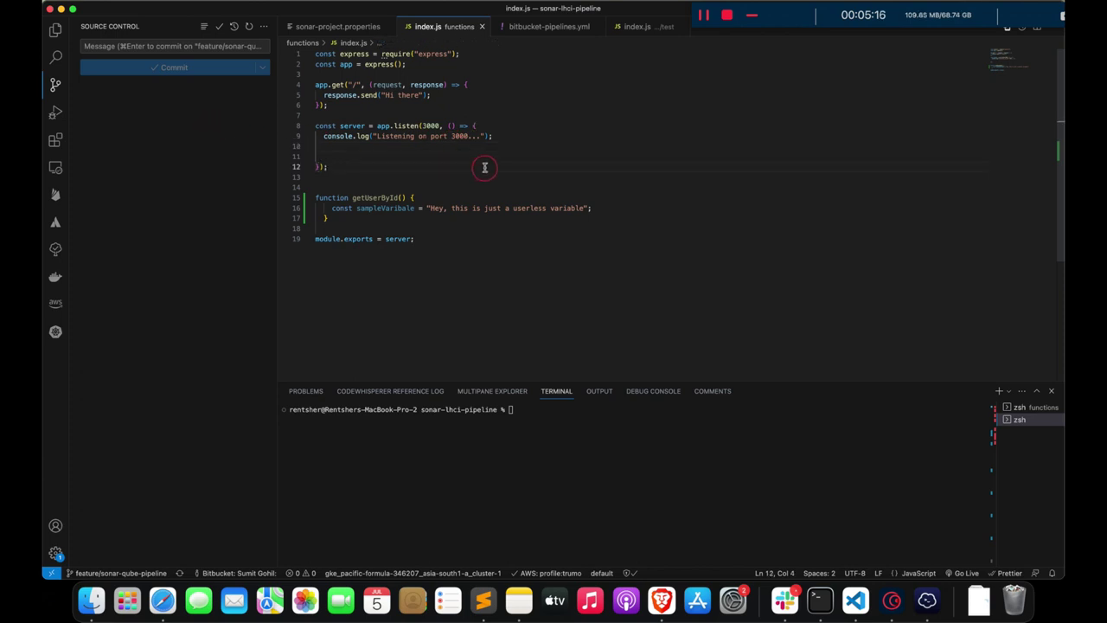
pyautogui.press('Up')
pyautogui.press('BackSpace')
pyautogui.press('BackSpace')
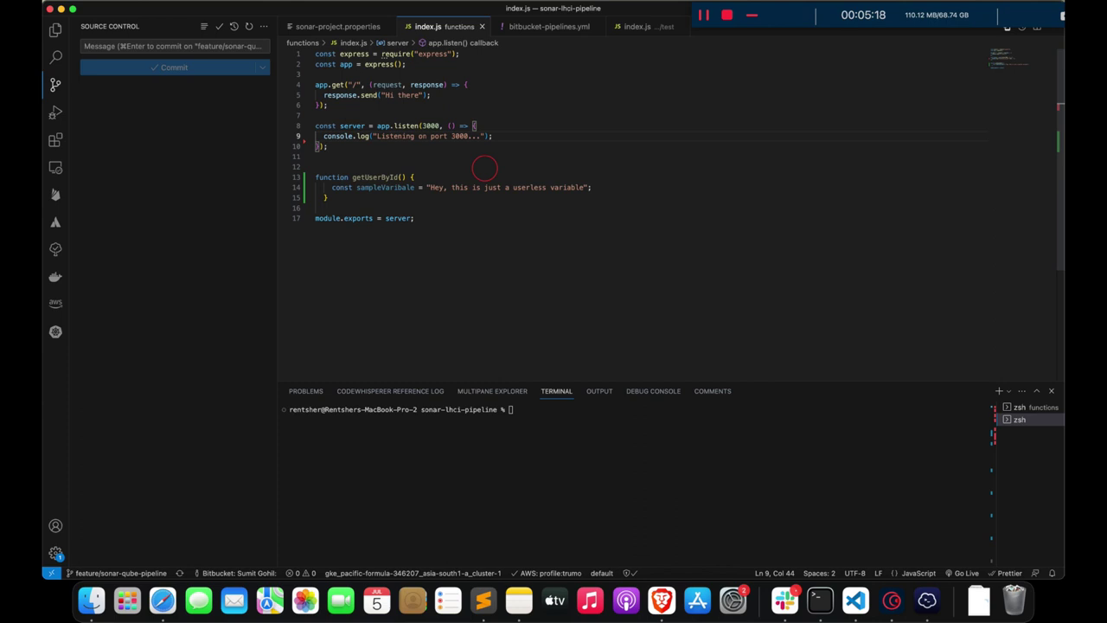
pyautogui.click(446, 74)
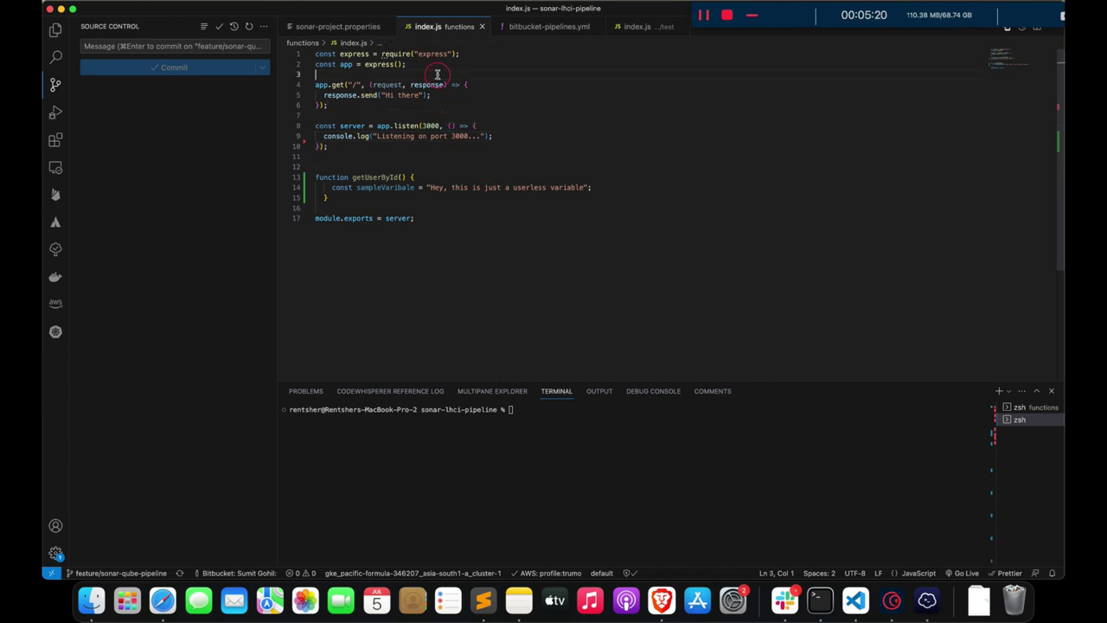
pyautogui.click(450, 187)
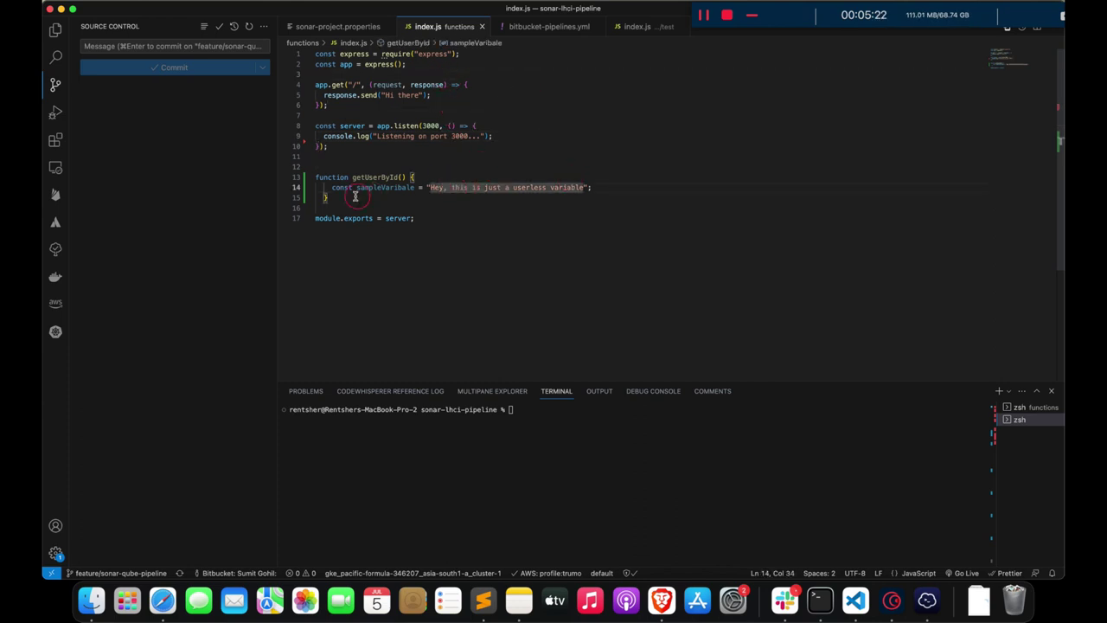
# - Stage index.js and commit it with the message 'Pipeline Changes'
pyautogui.click(254, 97)
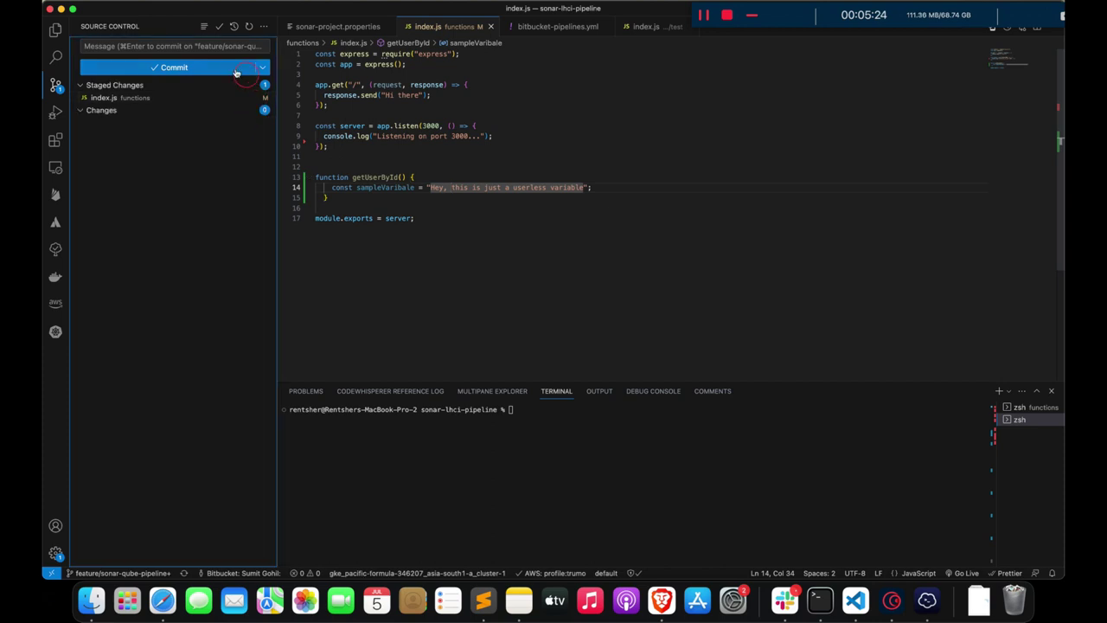
pyautogui.click(216, 47)
pyautogui.write('Pip')
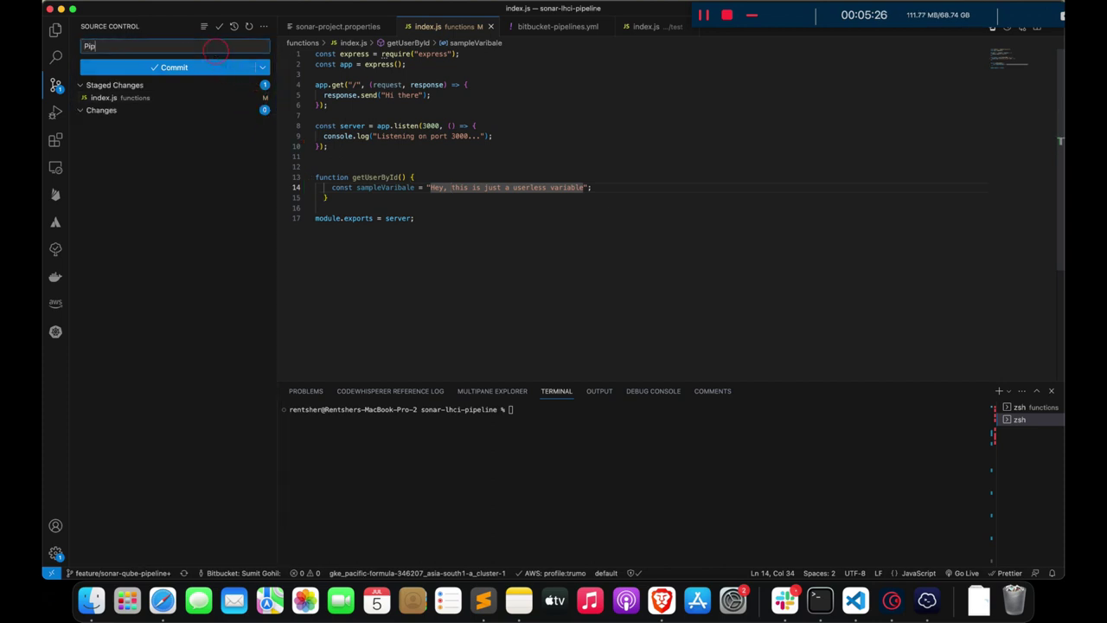
pyautogui.write('eline Changes')
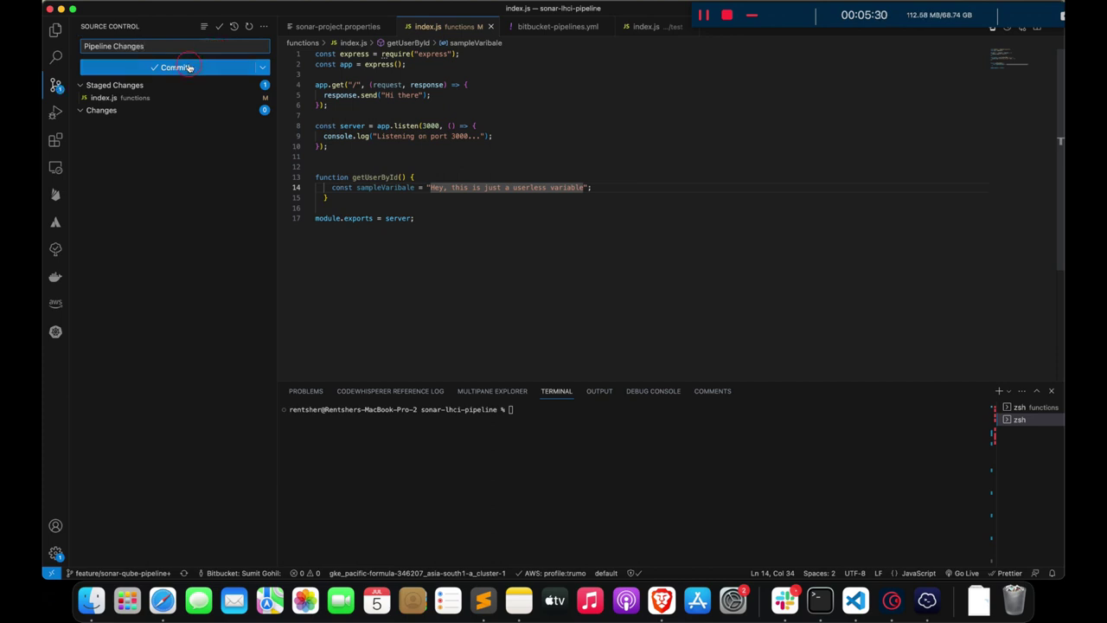
pyautogui.click(192, 67)
# - Push the 'Pipeline Changes' commit to feature/sonar-qube-pipeline and dismiss the editor context menu
pyautogui.click(248, 67)
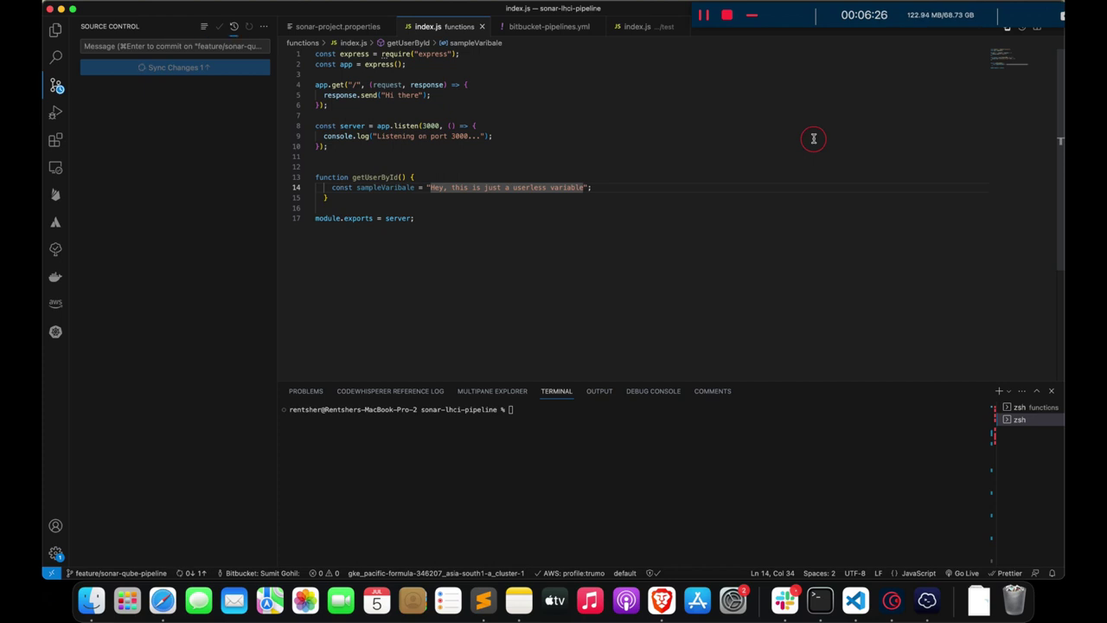
pyautogui.click(813, 137)
pyautogui.rightClick(559, 165)
pyautogui.press('Escape')
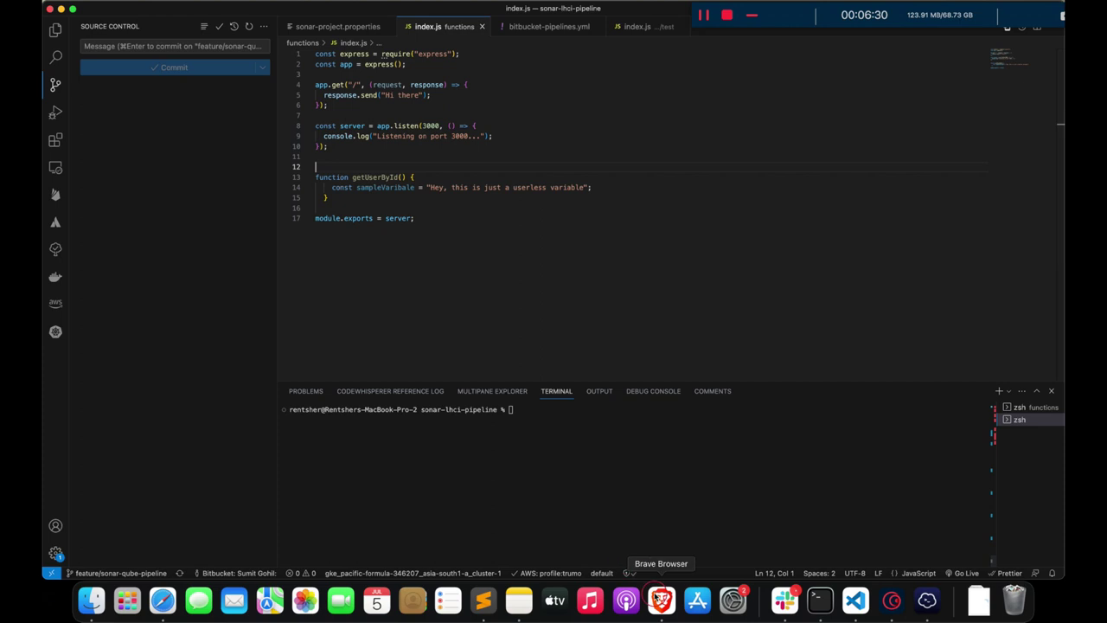
pyautogui.click(662, 600)
# - Open pipeline run #6 'Pipeline Changes' from Bitbucket's Pipelines list
pyautogui.click(274, 15)
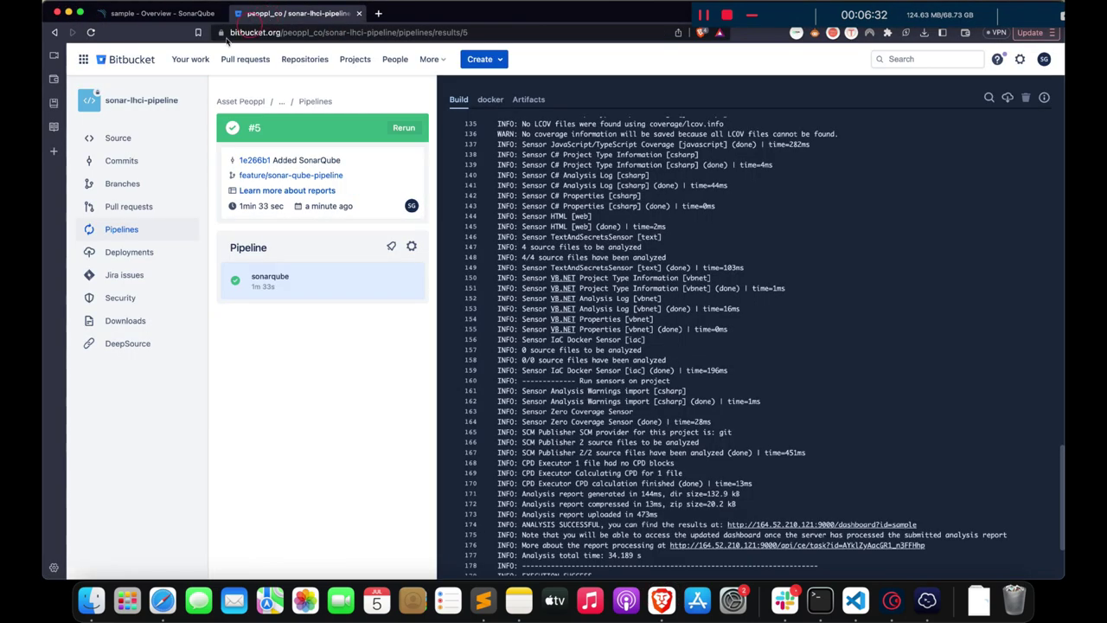
pyautogui.click(143, 229)
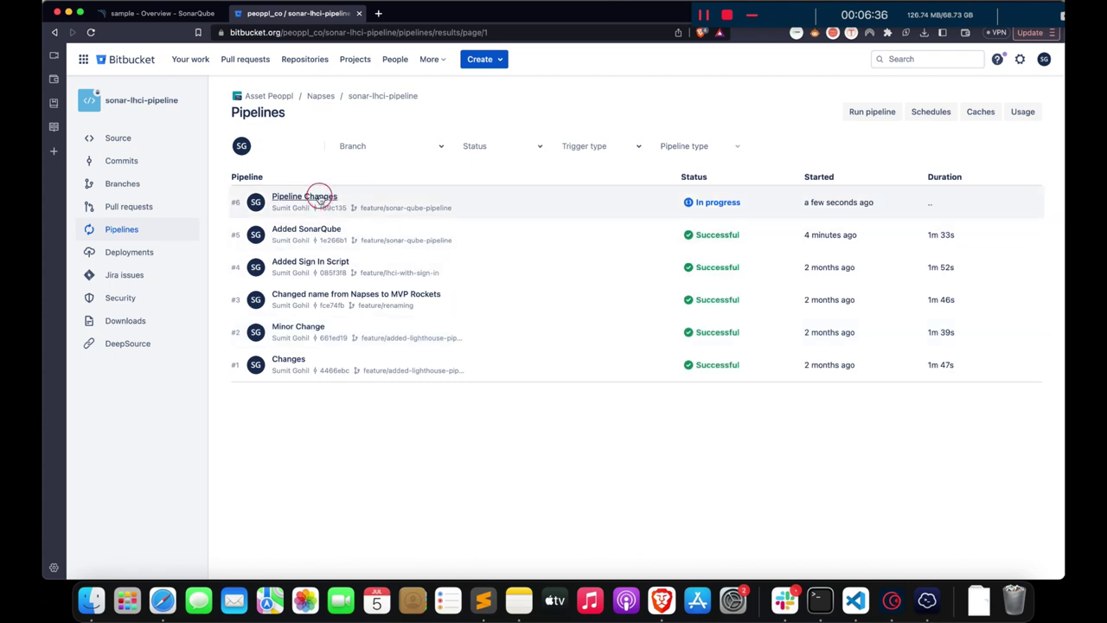
pyautogui.click(312, 196)
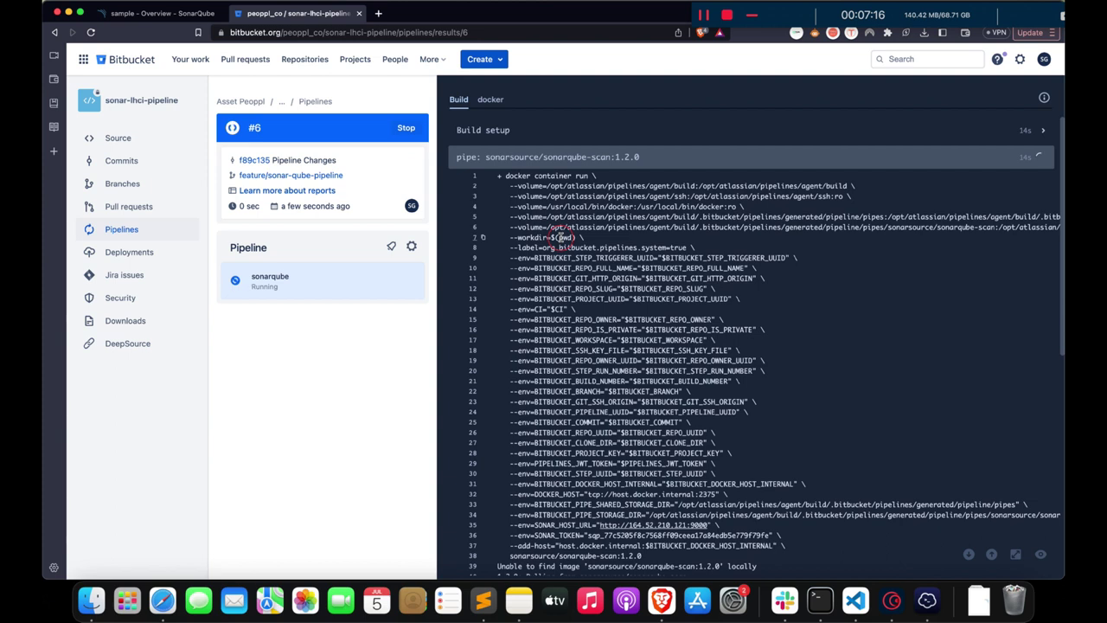
# - Jump to the end of pipeline #6's build log to follow the sonarqube scan
pyautogui.click(968, 554)
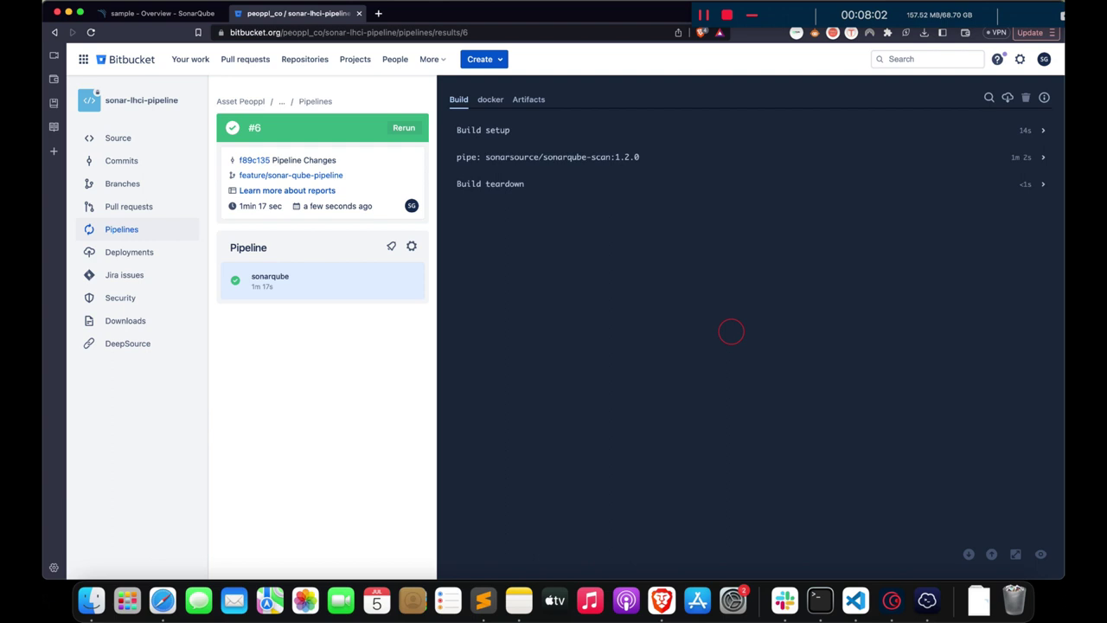
# - Reload the SonarQube sample dashboard to show 2 new code smells, then view Overall Code measures
pyautogui.click(157, 13)
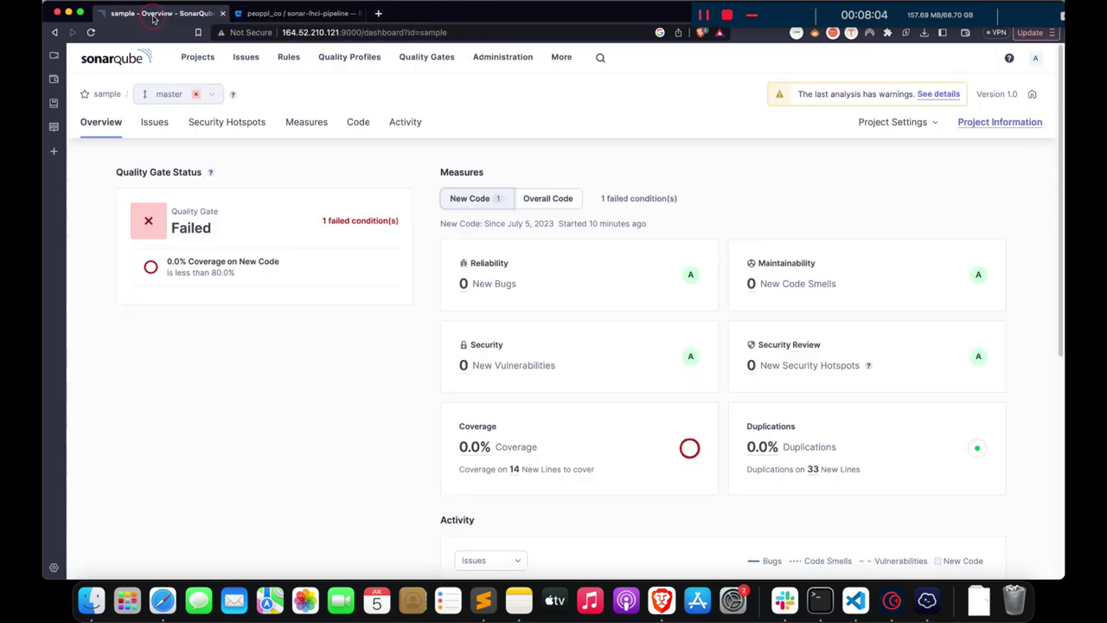
pyautogui.click(294, 13)
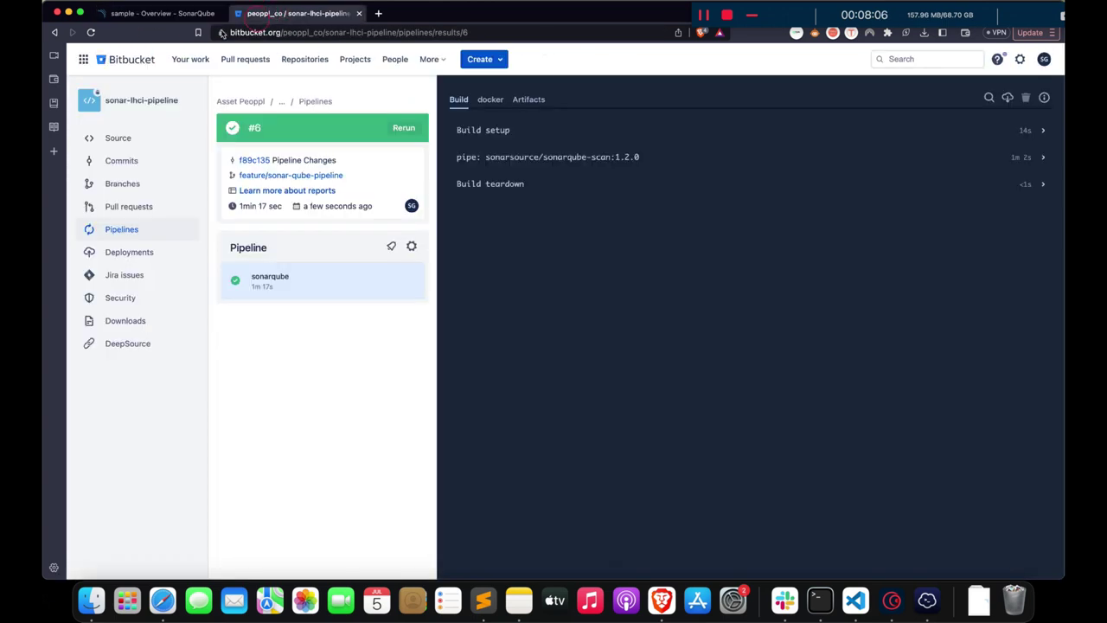
pyautogui.click(157, 13)
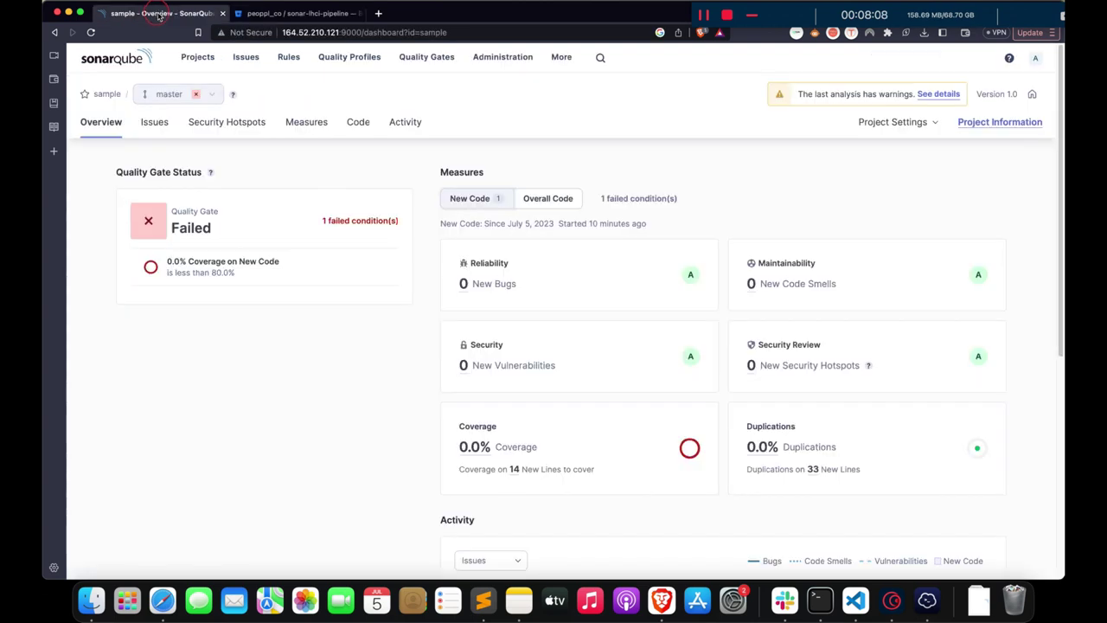
pyautogui.click(90, 32)
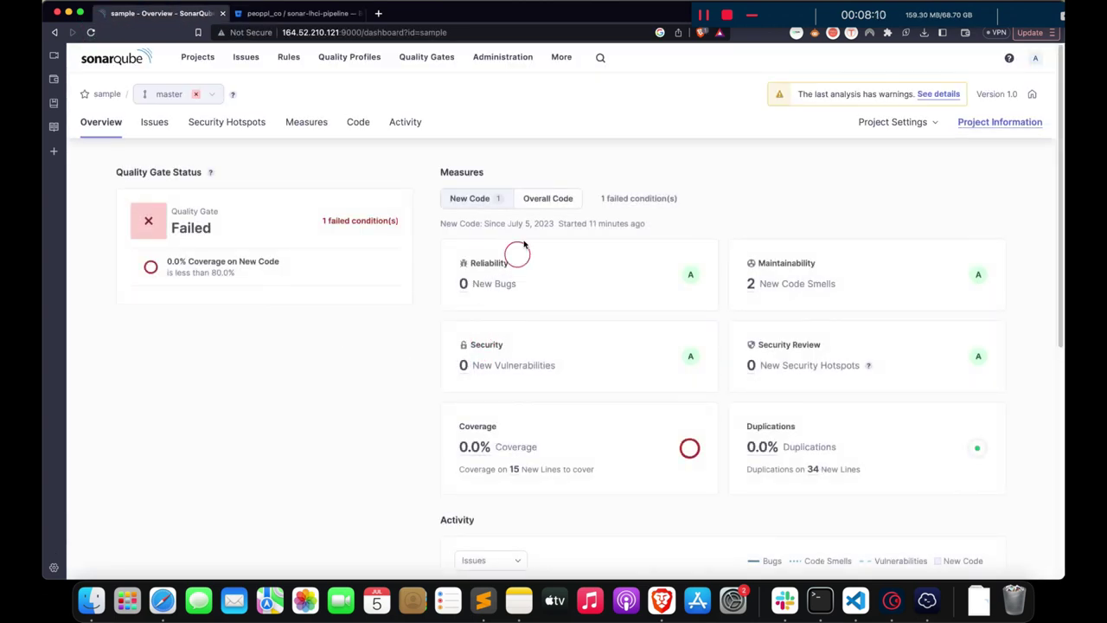
pyautogui.click(547, 198)
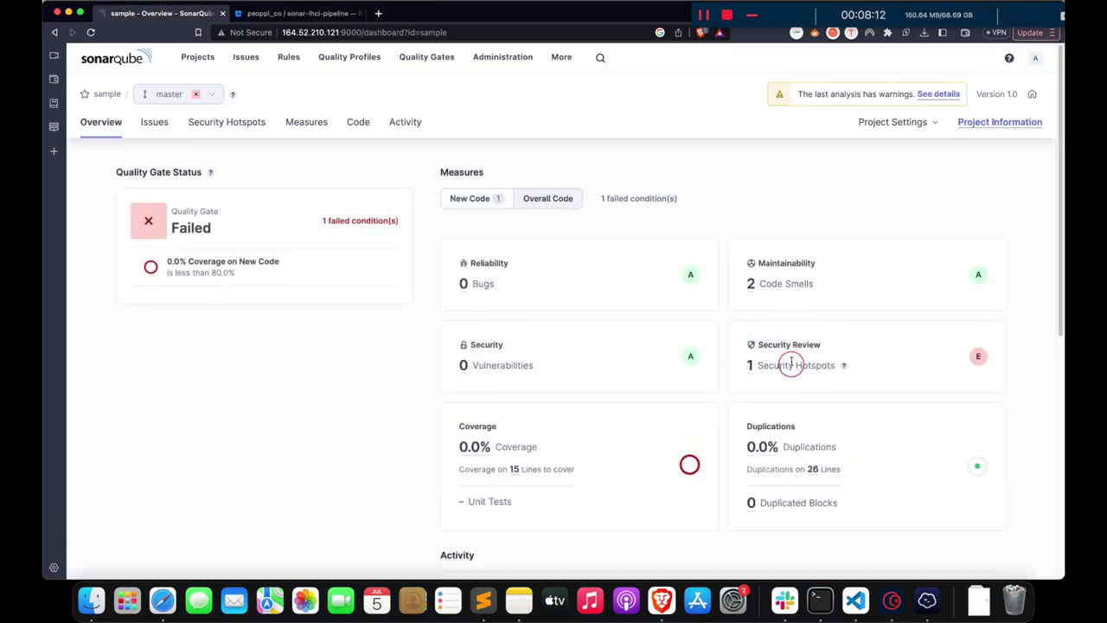